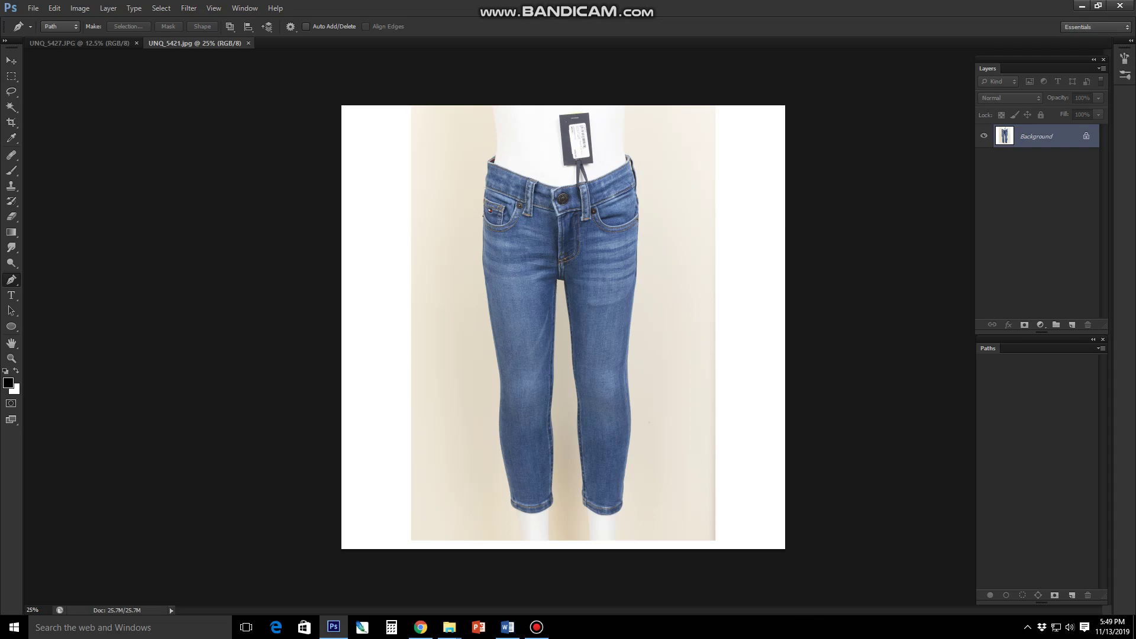
# - Start the Pen path with anchors along the waistband's top edge
pyautogui.scroll(2, 576, 159)
pyautogui.scroll(2, 575, 159)
pyautogui.scroll(2, 576, 160)
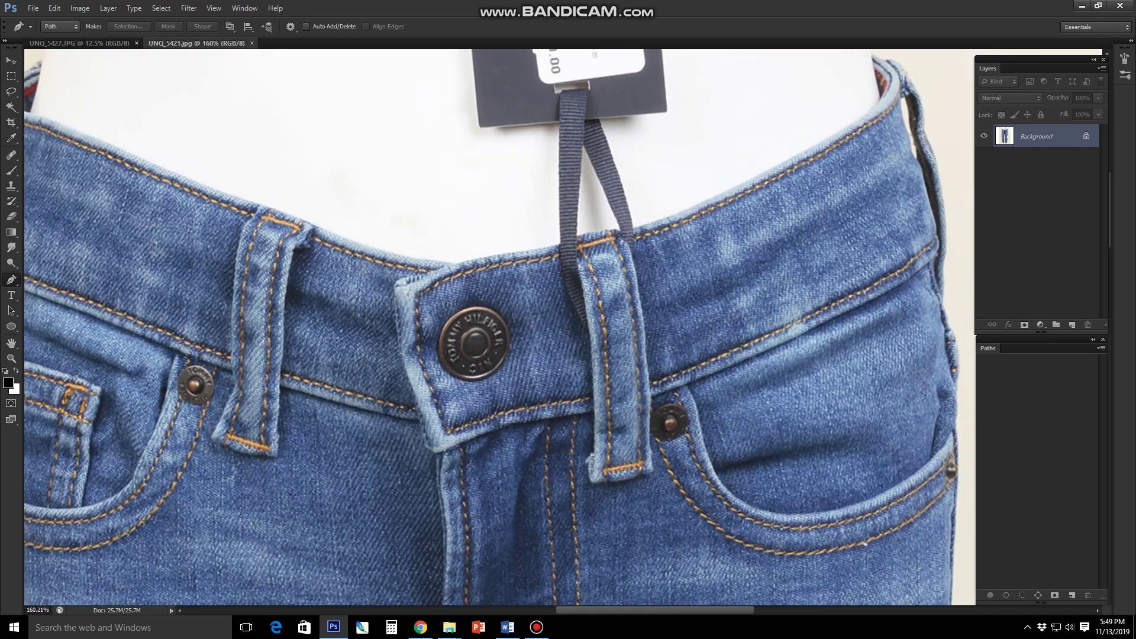
pyautogui.scroll(2, 575, 159)
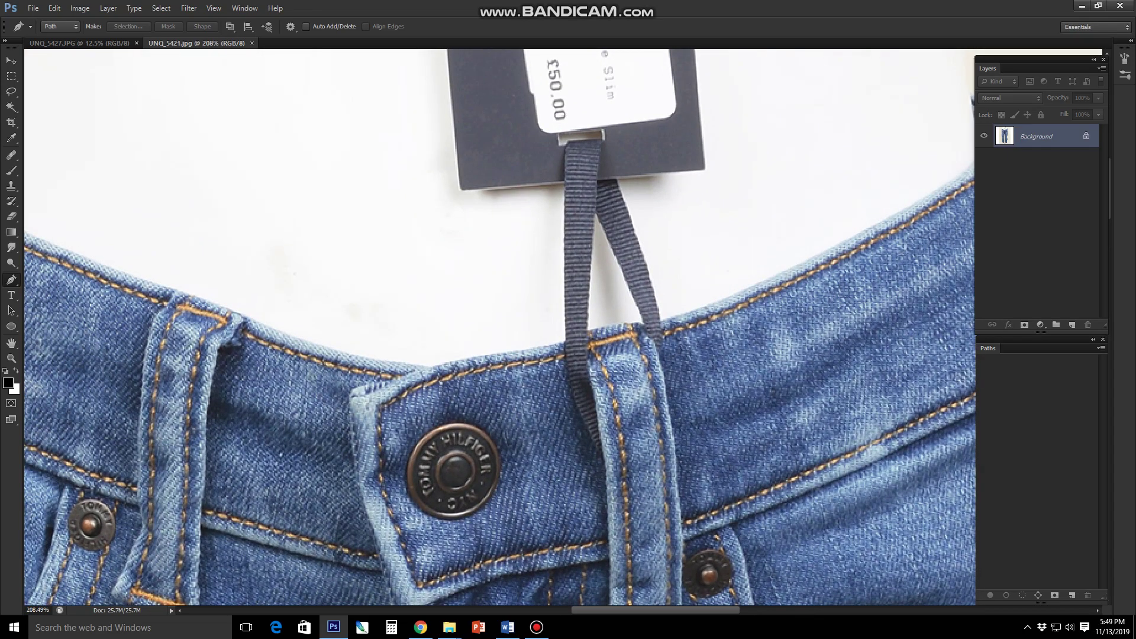
pyautogui.click(564, 343)
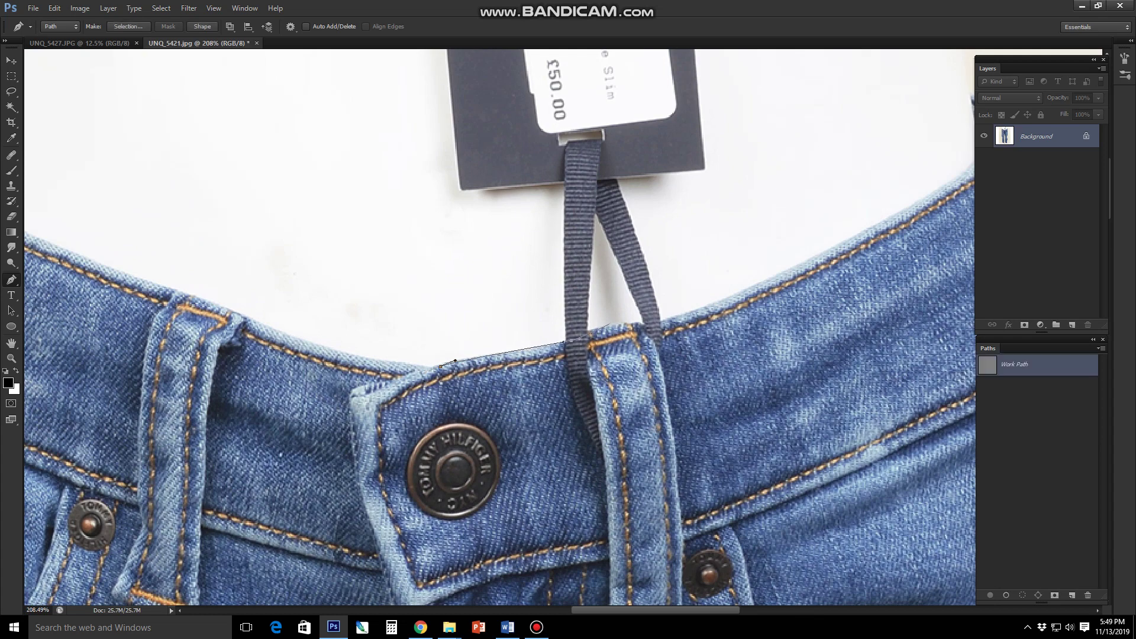
pyautogui.moveTo(665, 325); pyautogui.dragTo(505, 392)
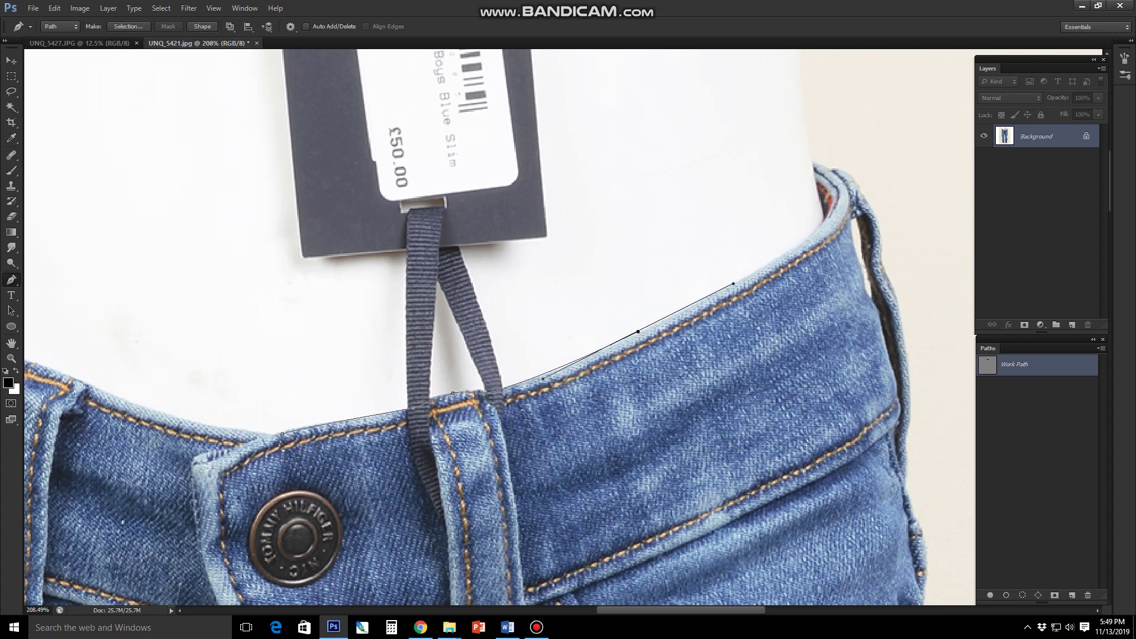
# - Continue the path past the right hip and curve it down the right leg's outer edge
pyautogui.moveTo(818, 245)
pyautogui.mouseDown()
pyautogui.moveTo(677, 402)
pyautogui.moveTo(600, 402)
pyautogui.mouseUp()
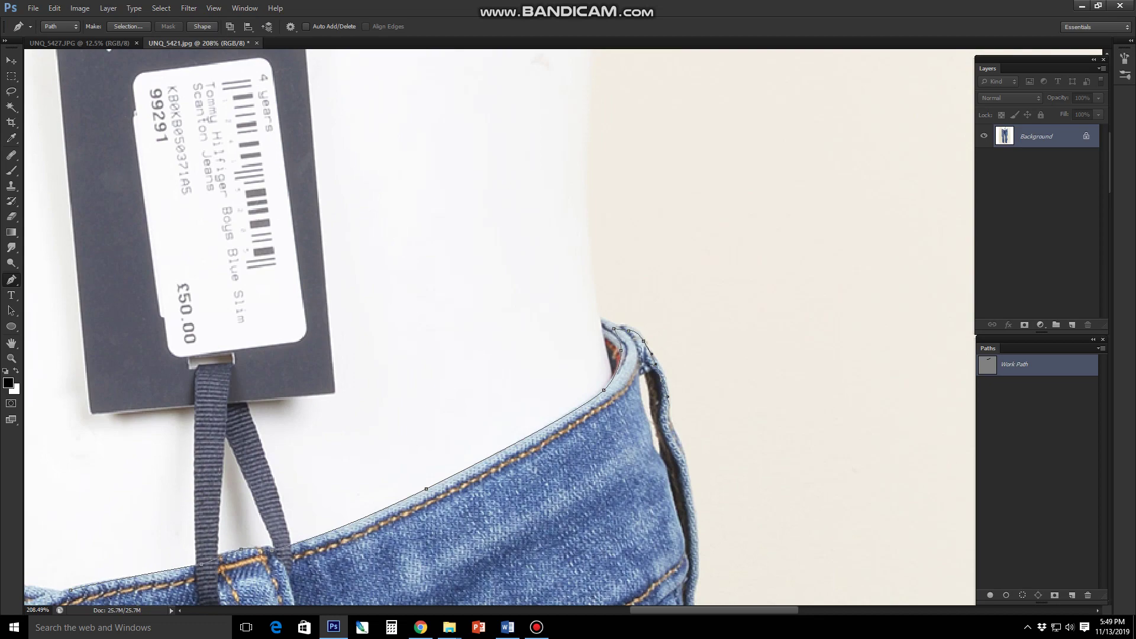
pyautogui.moveTo(691, 489); pyautogui.dragTo(650, 238)
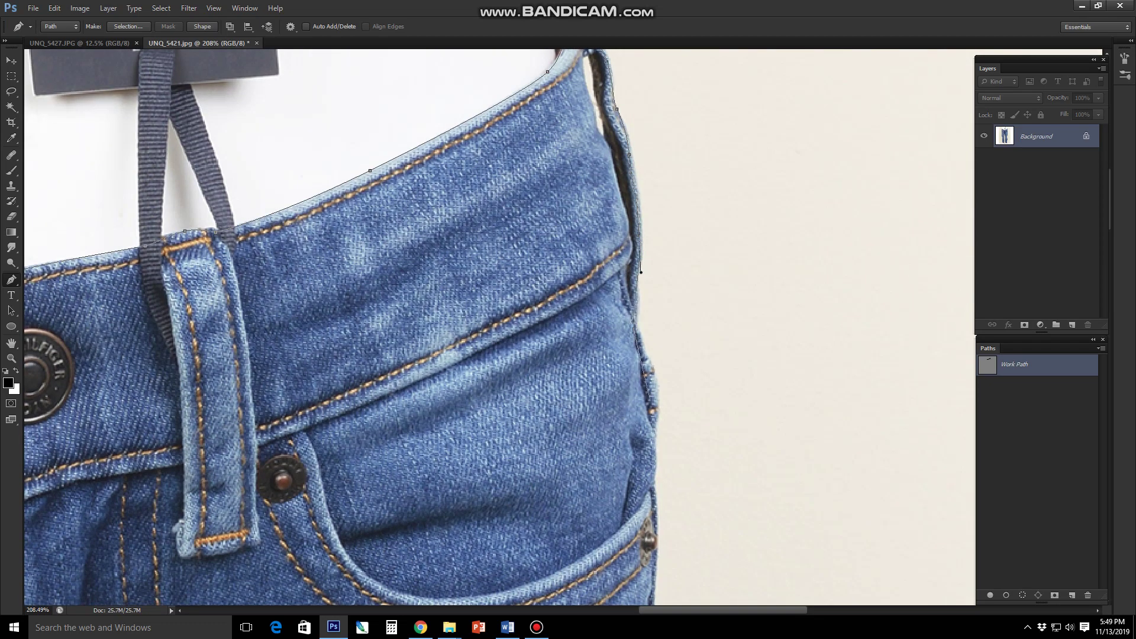
pyautogui.hotkey('ctrl', '-')
pyautogui.hotkey('ctrl', '-')
pyautogui.hotkey('ctrl', '-')
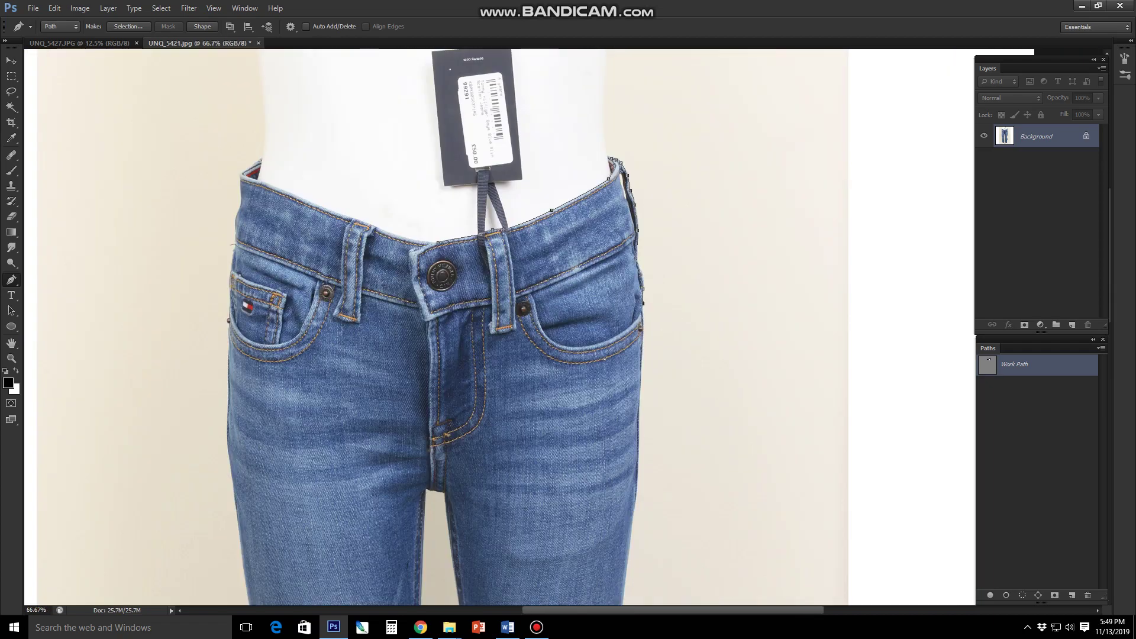
pyautogui.scroll(1, 636, 316)
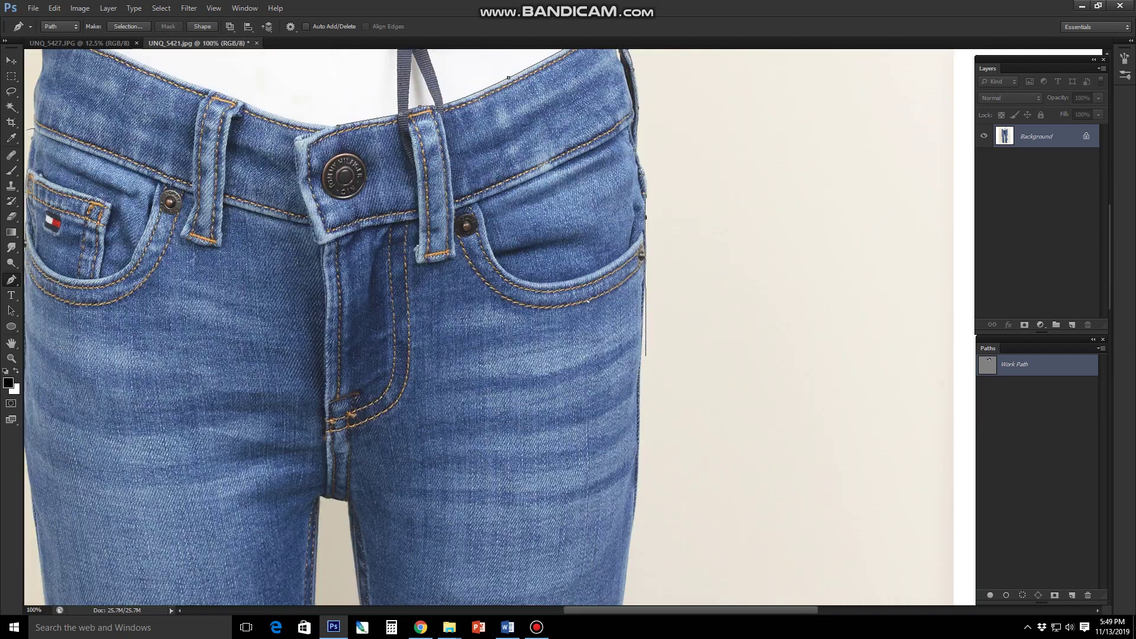
pyautogui.moveTo(628, 533); pyautogui.dragTo(635, 168)
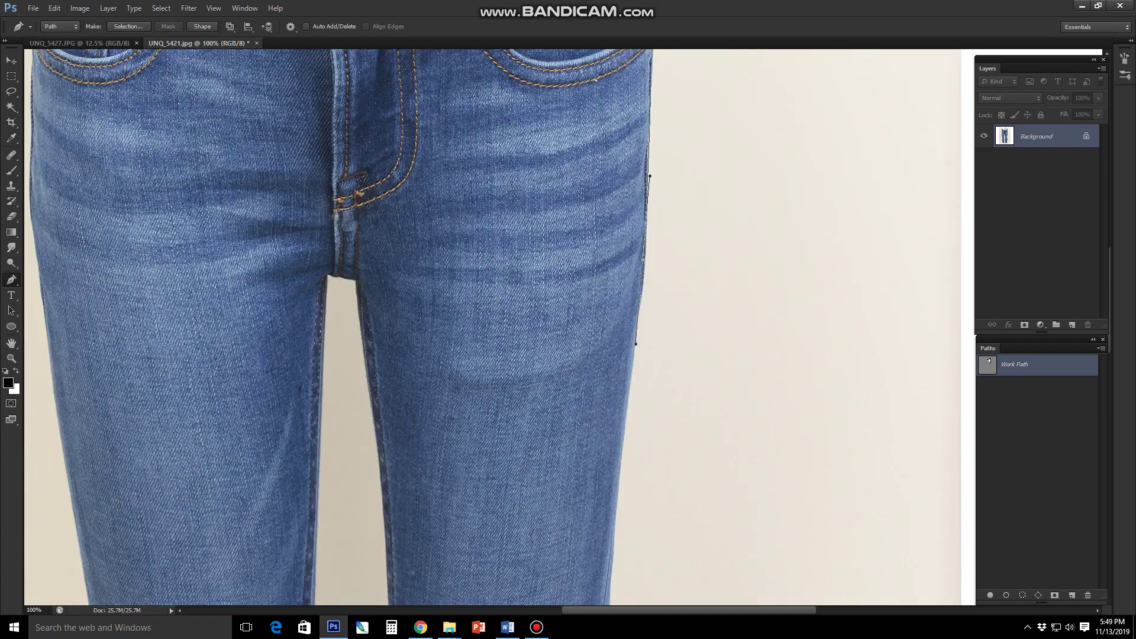
pyautogui.click(610, 477)
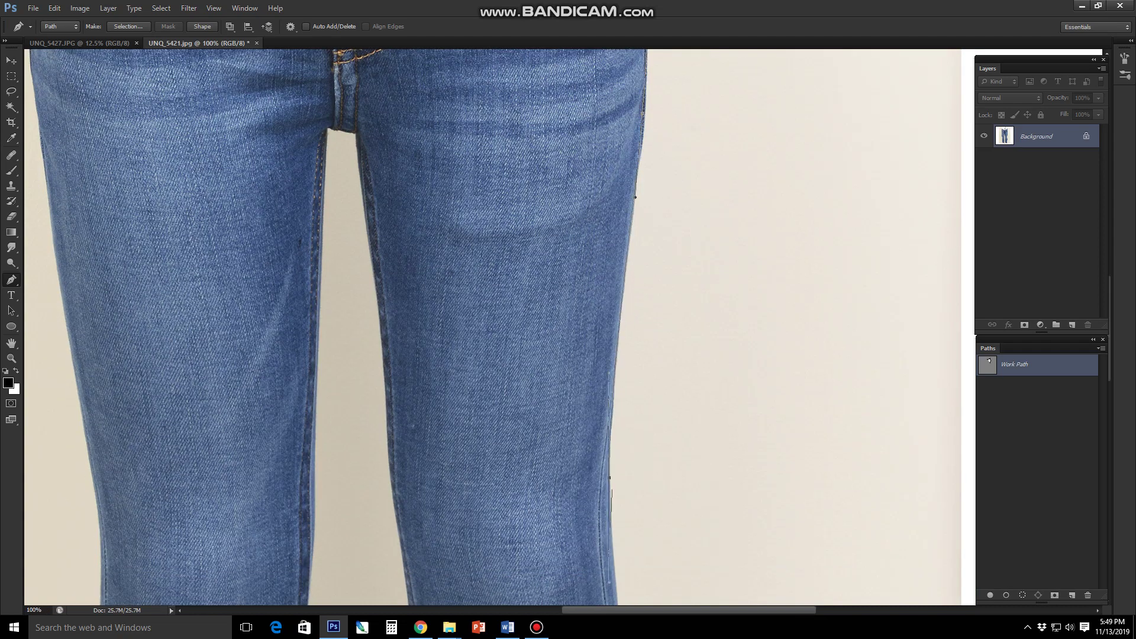
pyautogui.scroll(-10, 636, 198)
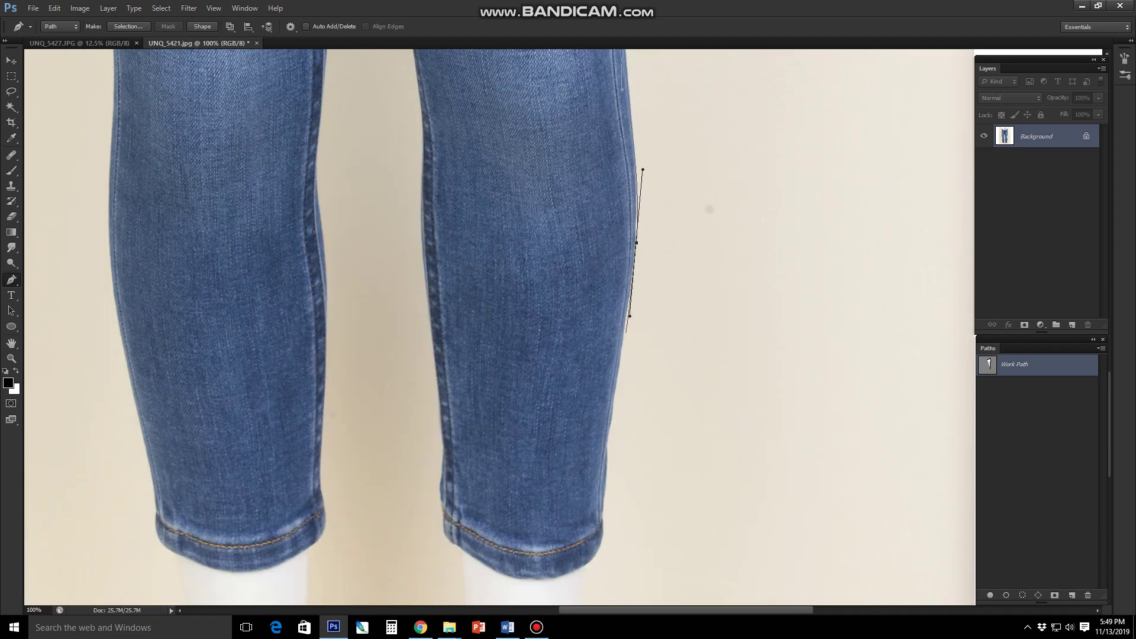
pyautogui.moveTo(630, 316); pyautogui.dragTo(627, 316)
# - Scroll along both hems and inner legs while extending the path through the crotch
pyautogui.scroll(-5, 628, 316)
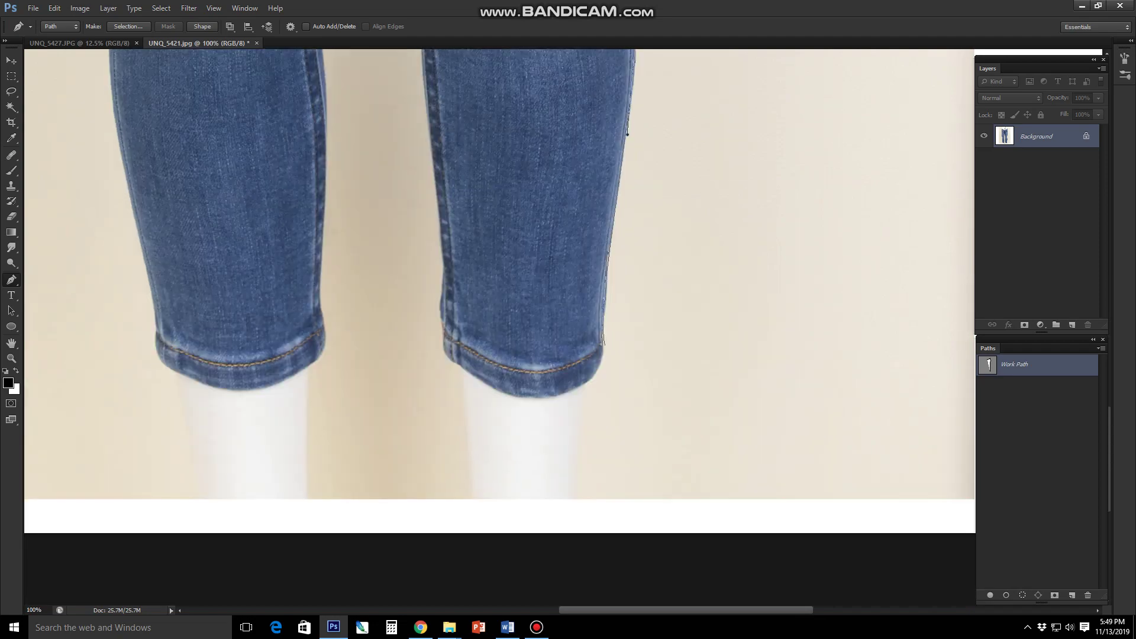
pyautogui.keyDown('alt'); pyautogui.scroll(2, 600, 326); pyautogui.keyUp('alt')
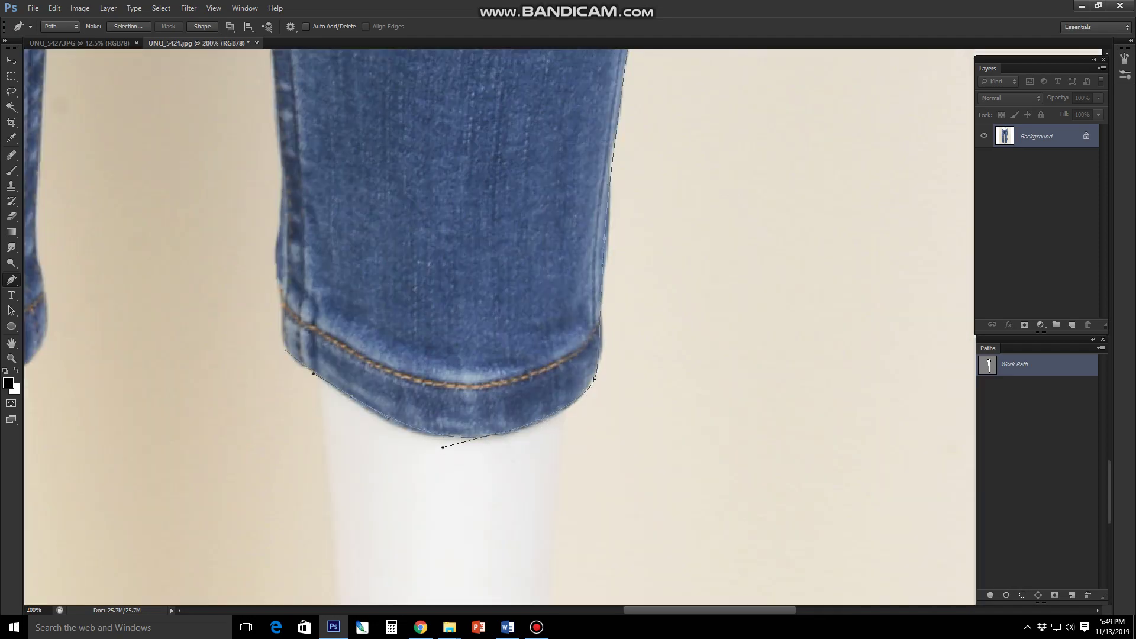
pyautogui.keyDown('alt'); pyautogui.scroll(-1, 412, 568); pyautogui.keyUp('alt')
pyautogui.keyDown('alt'); pyautogui.scroll(-1, 411, 568); pyautogui.keyUp('alt')
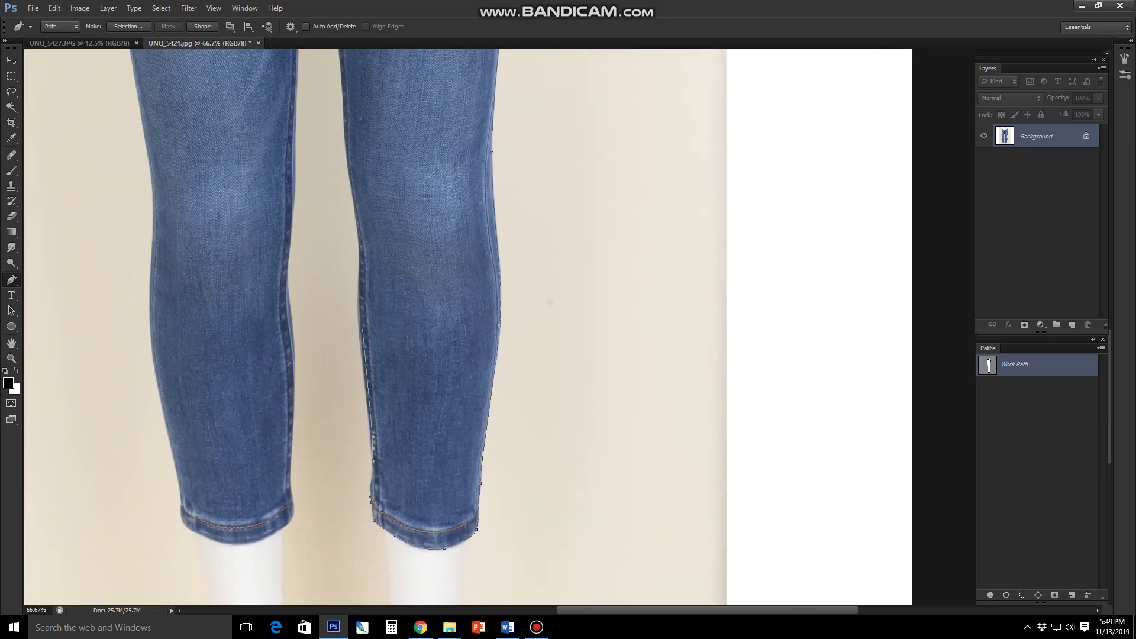
pyautogui.scroll(1, 467, 325)
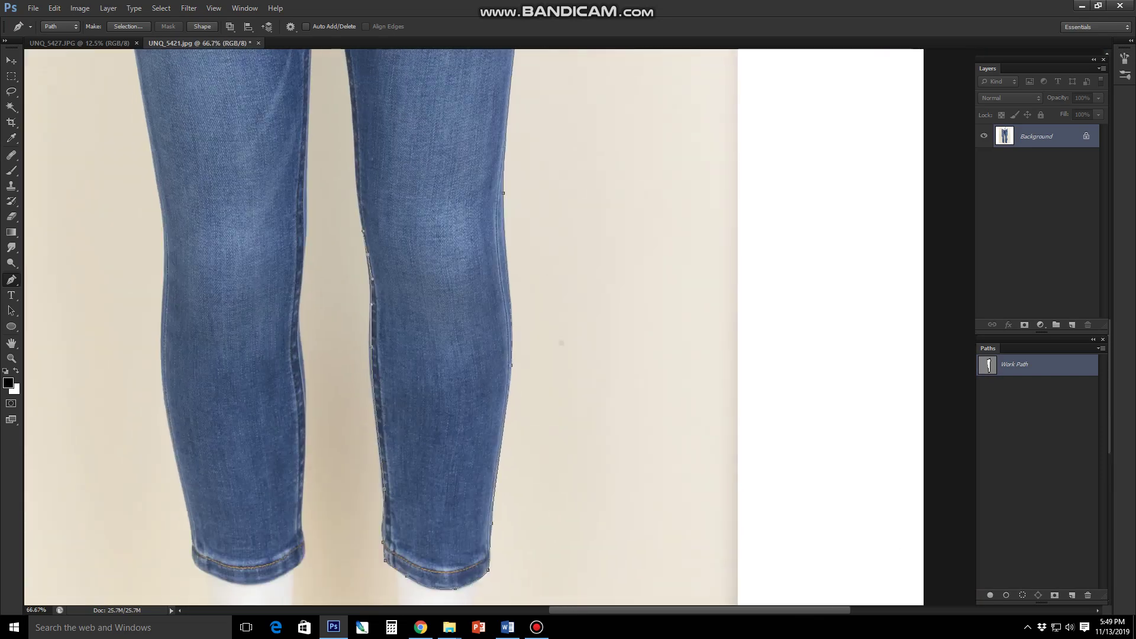
pyautogui.scroll(9, 468, 326)
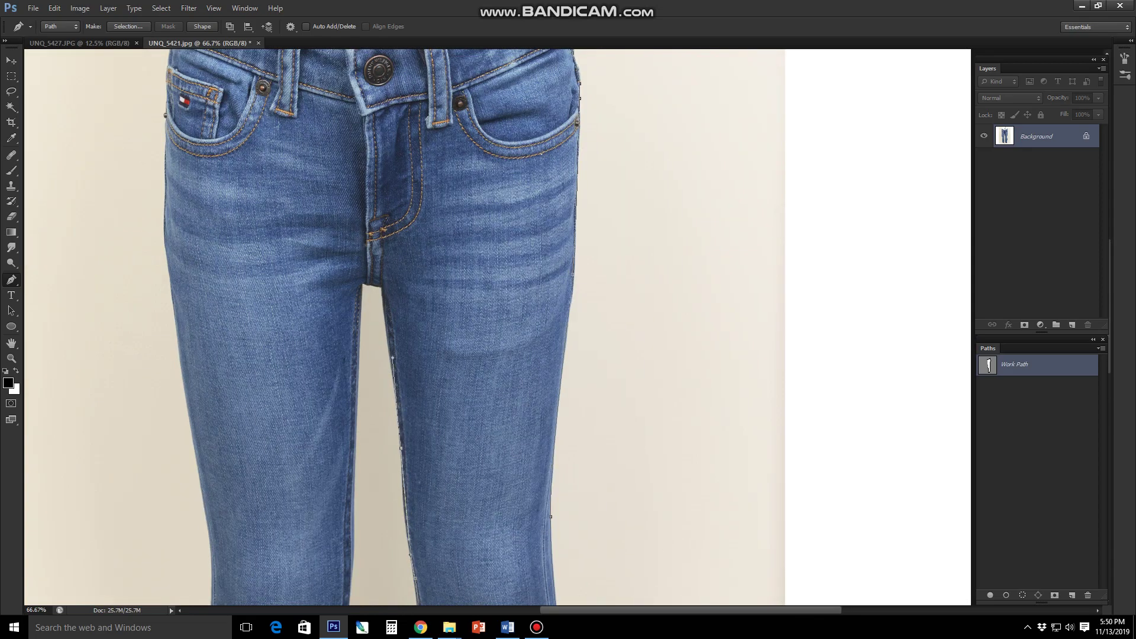
pyautogui.keyDown('alt'); pyautogui.scroll(-1, 481, 510); pyautogui.keyUp('alt')
pyautogui.keyDown('alt'); pyautogui.scroll(5, 428, 394); pyautogui.keyUp('alt')
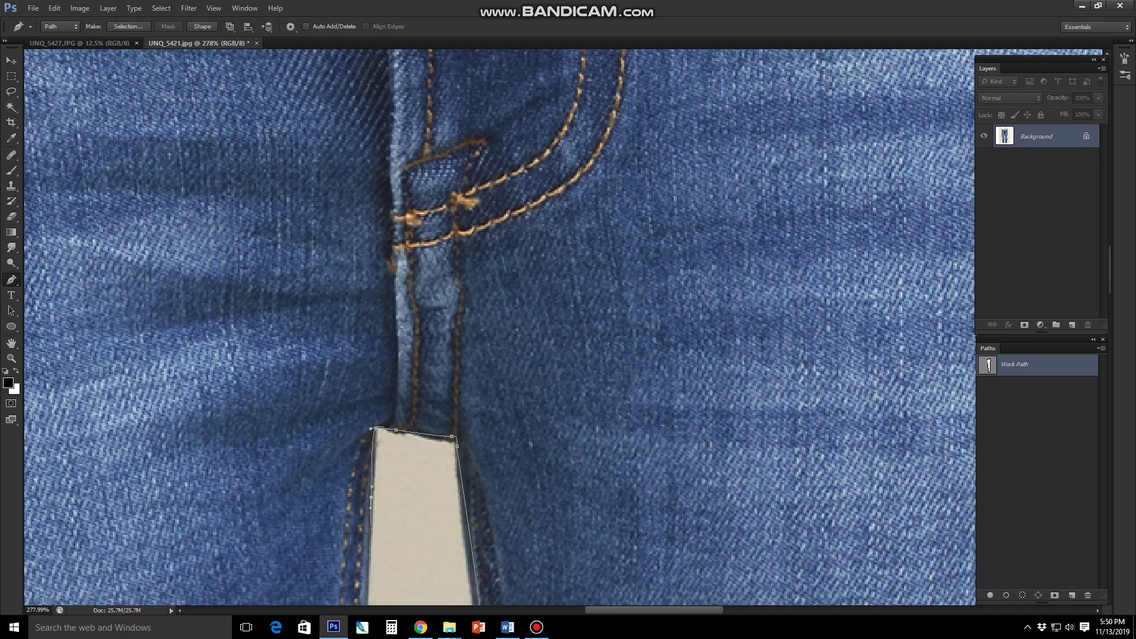
pyautogui.keyDown('alt'); pyautogui.scroll(-2, 426, 415); pyautogui.keyUp('alt')
pyautogui.keyDown('alt'); pyautogui.scroll(-3, 426, 414); pyautogui.keyUp('alt')
pyautogui.scroll(-2, 426, 414)
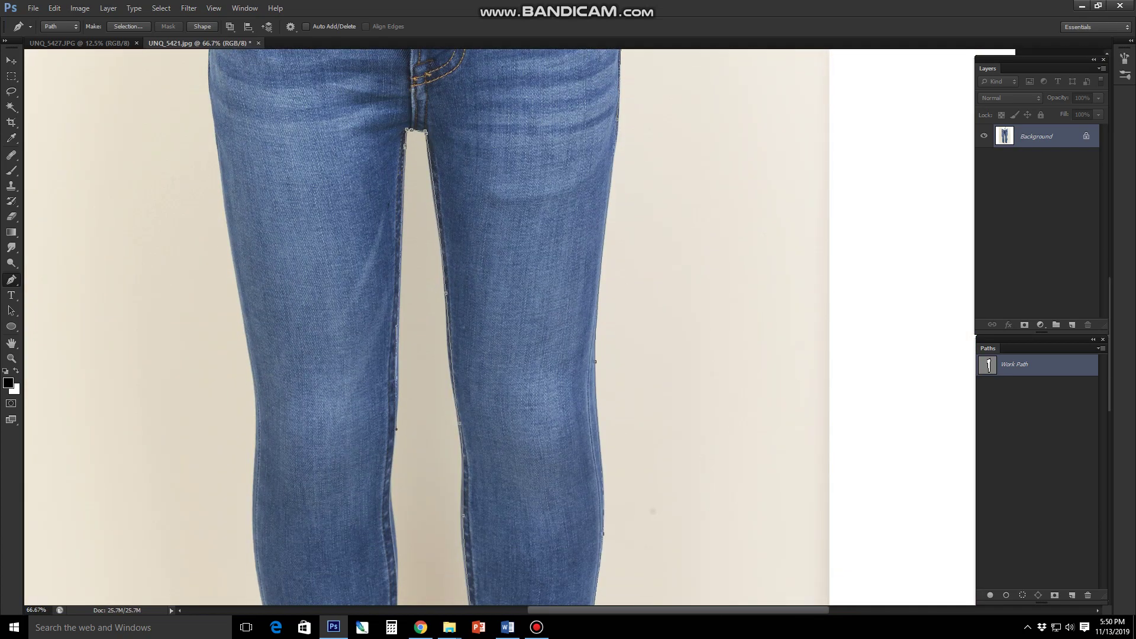
pyautogui.scroll(-5, 426, 325)
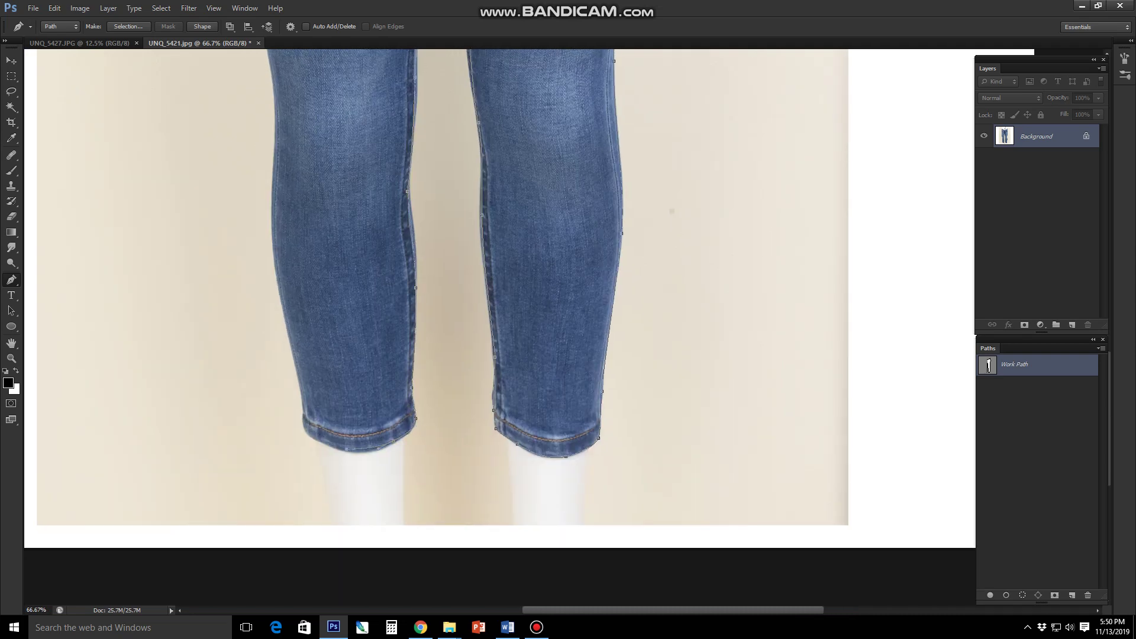
# - Carry the path up the left side and bend it along the left waistband edge
pyautogui.hscroll(-3, 474, 296)
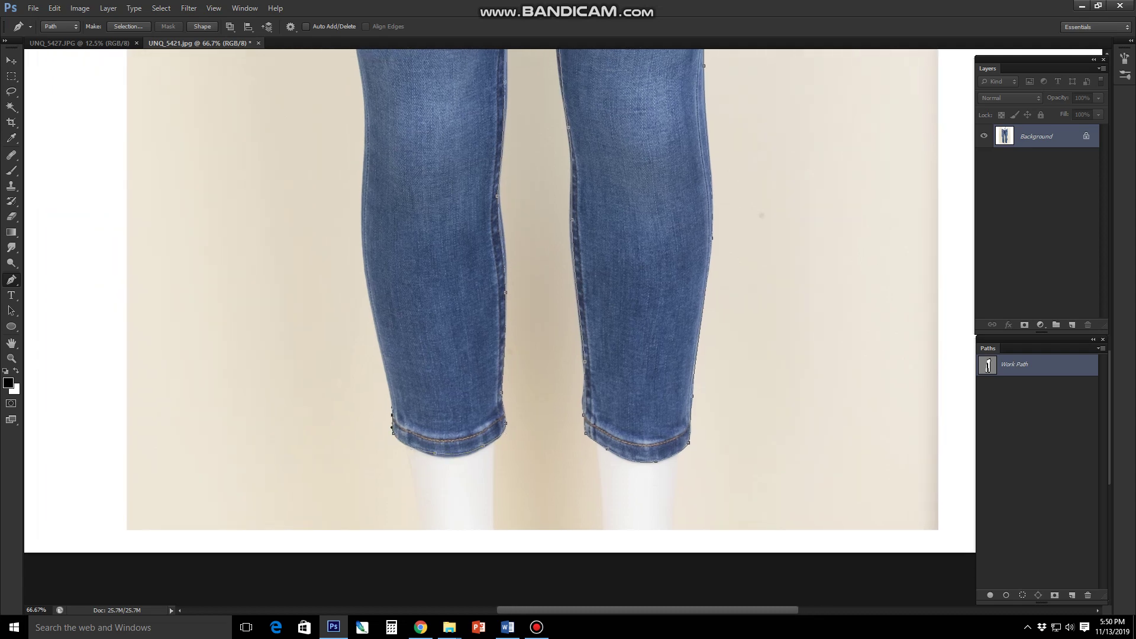
pyautogui.scroll(6, 372, 310)
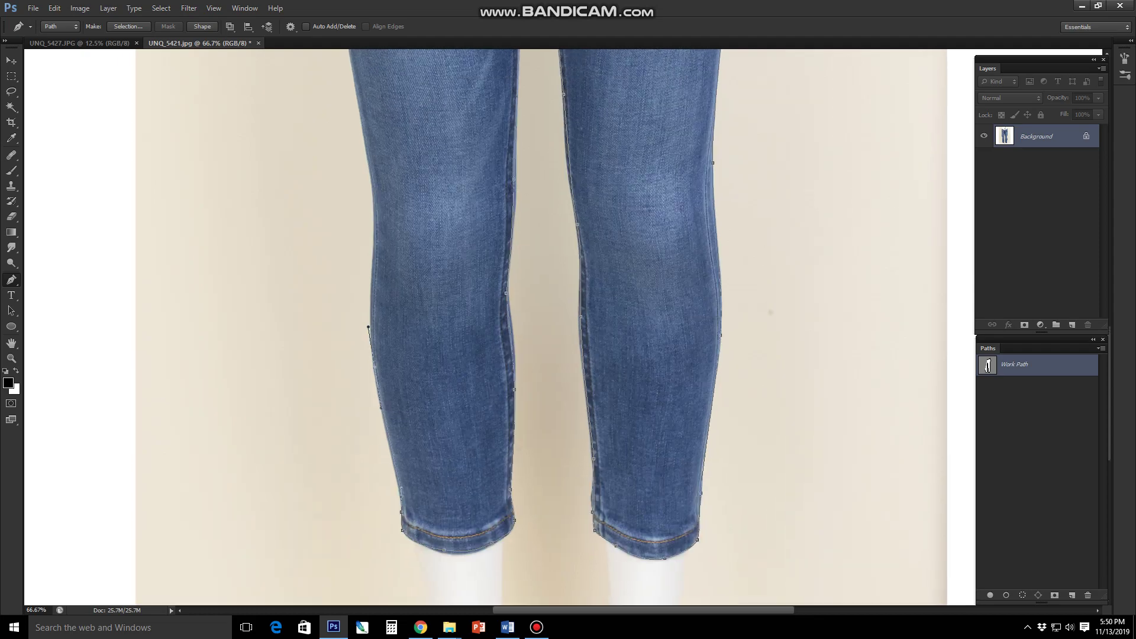
pyautogui.hscroll(-1, 379, 343)
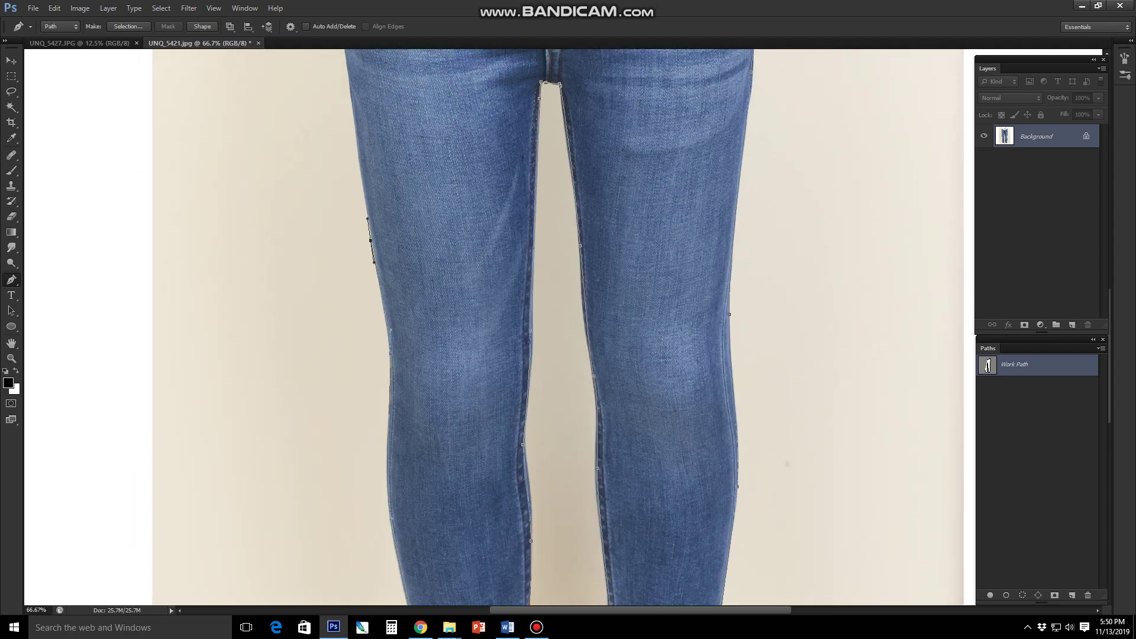
pyautogui.scroll(8, 497, 325)
pyautogui.hscroll(-3, 497, 326)
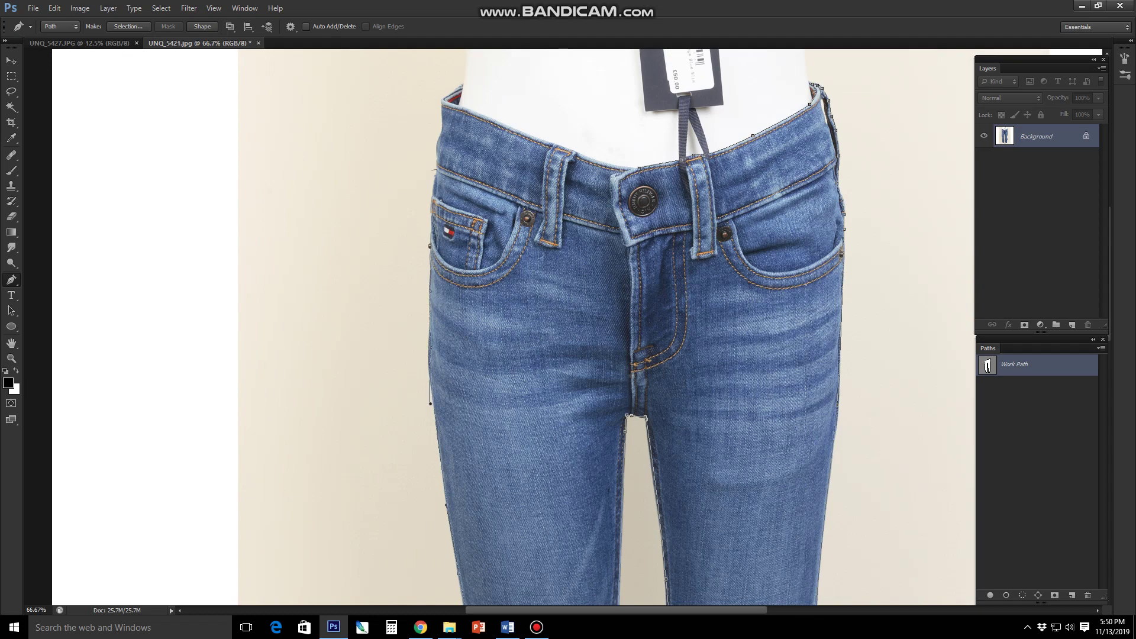
pyautogui.scroll(5, 497, 325)
pyautogui.hotkey('ctrl', '+')
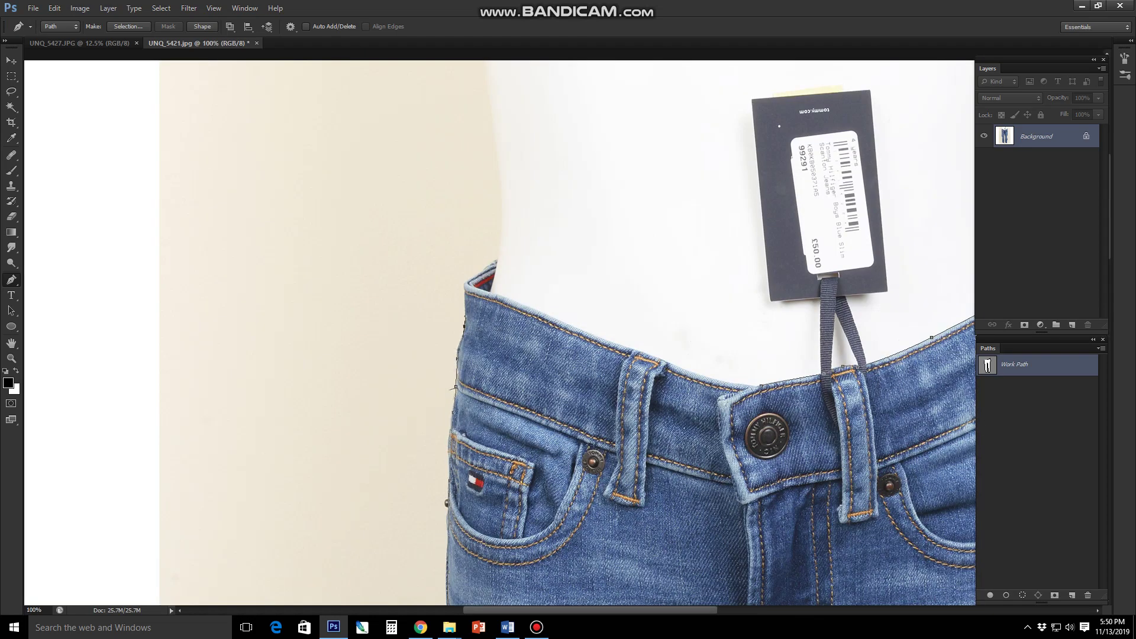
pyautogui.scroll(-2, 654, 252)
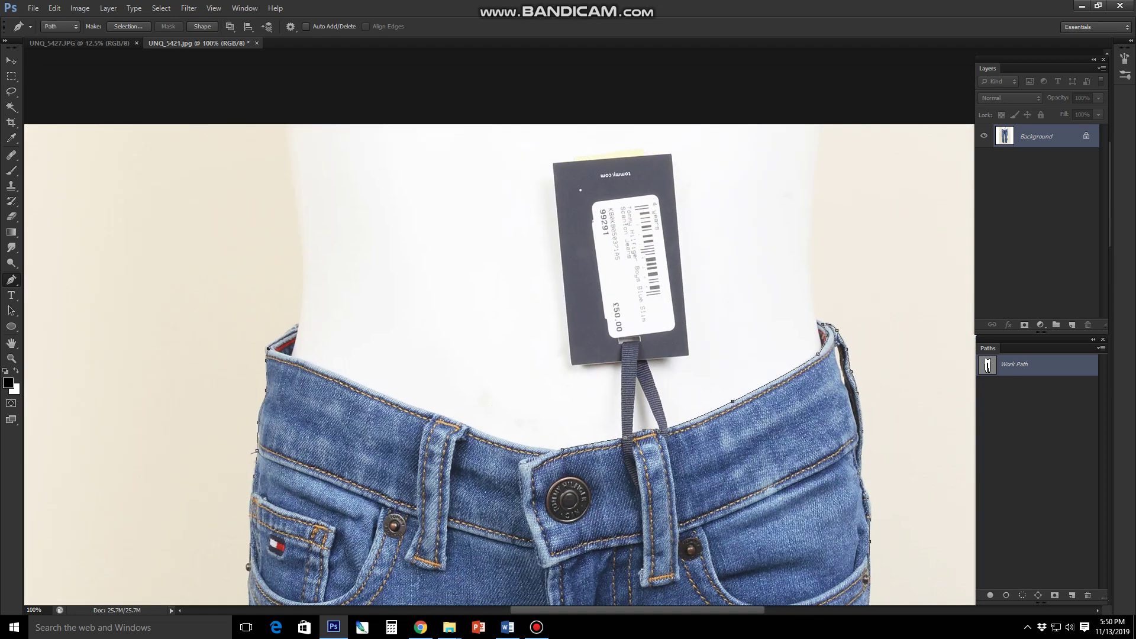
pyautogui.scroll(4, 654, 251)
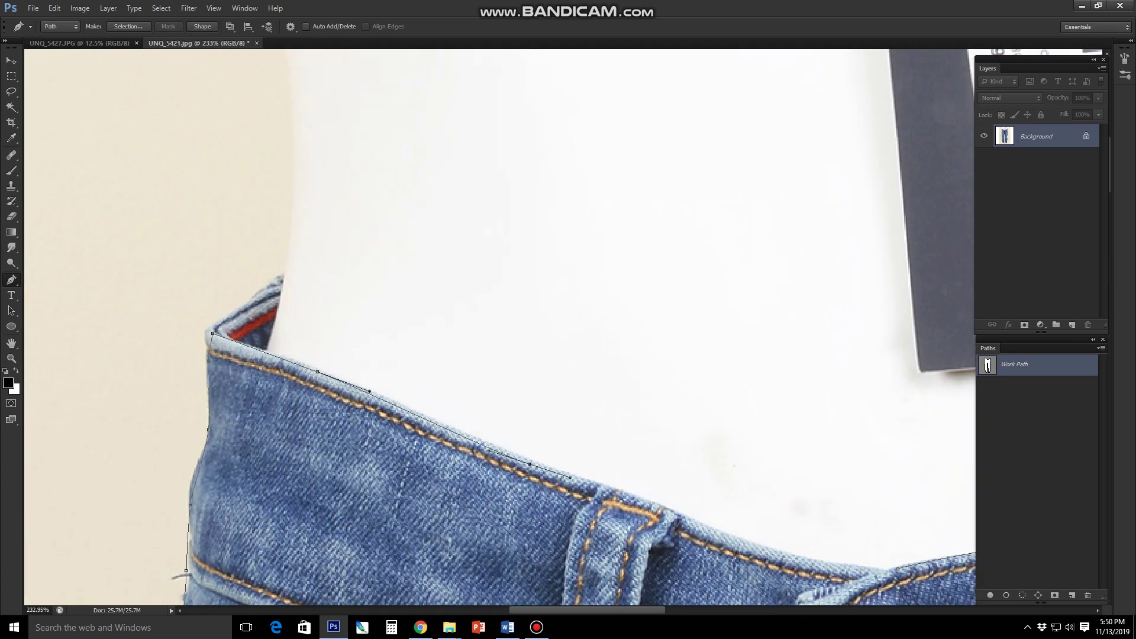
pyautogui.moveTo(570, 477); pyautogui.dragTo(577, 478)
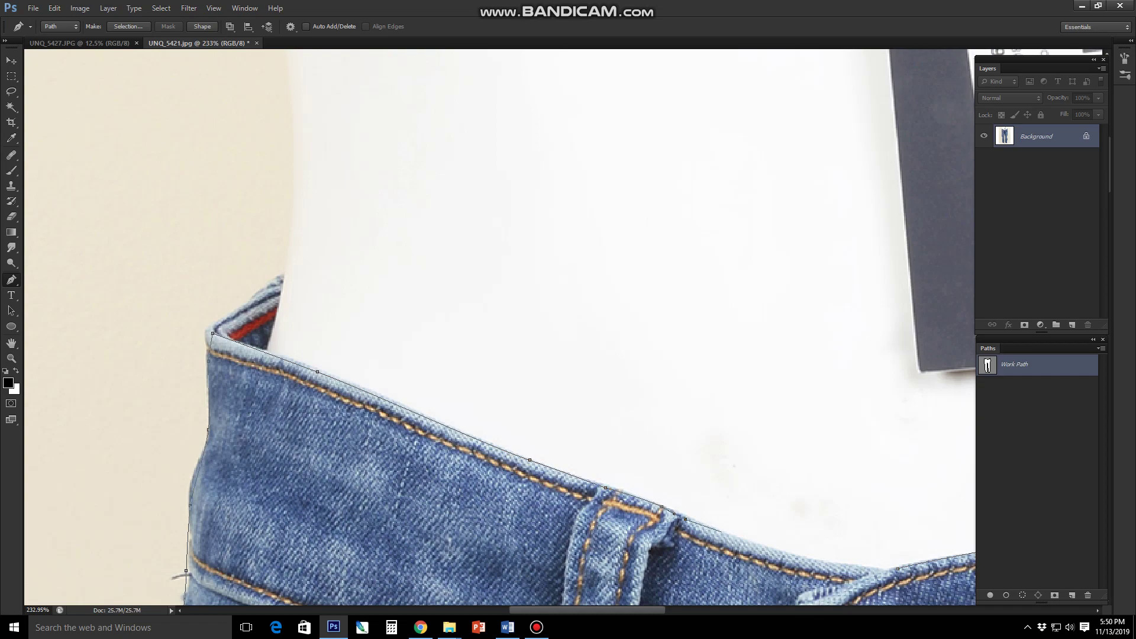
# - Turn the closed jeans path into a selection with Make Selection
pyautogui.scroll(-5, 500, 326)
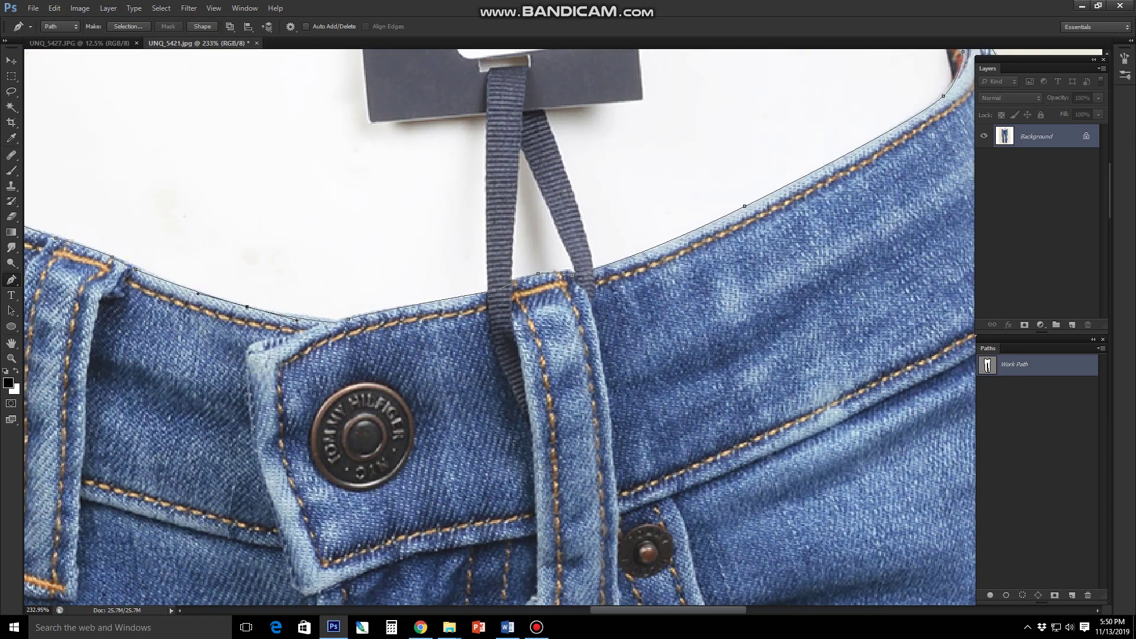
pyautogui.scroll(-3, 237, 314)
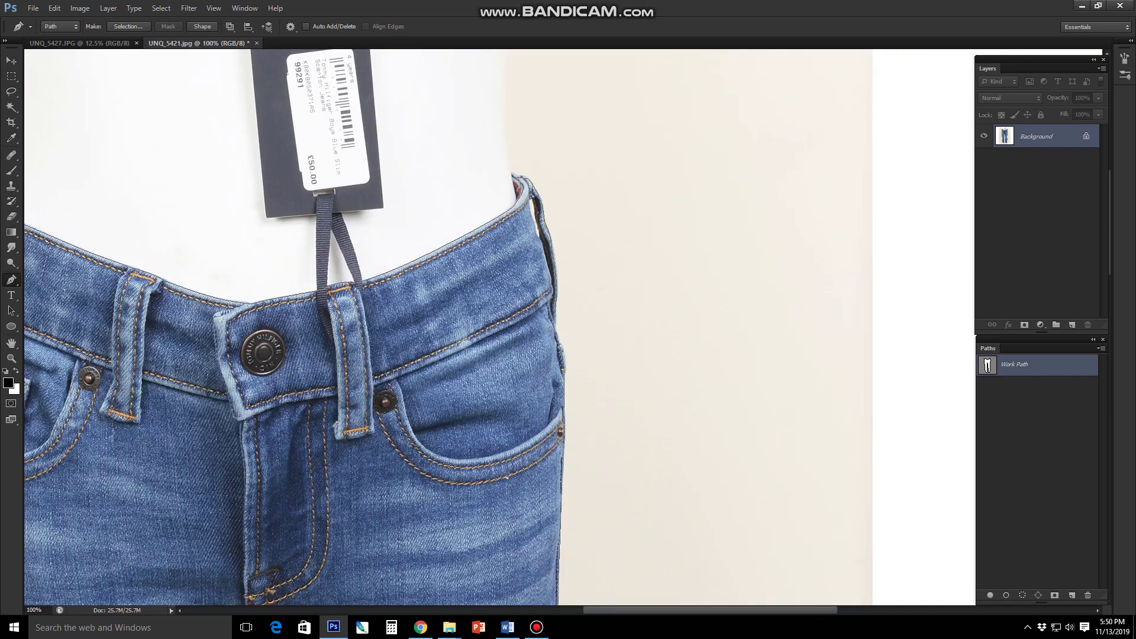
pyautogui.scroll(-2, 237, 313)
pyautogui.click(128, 26)
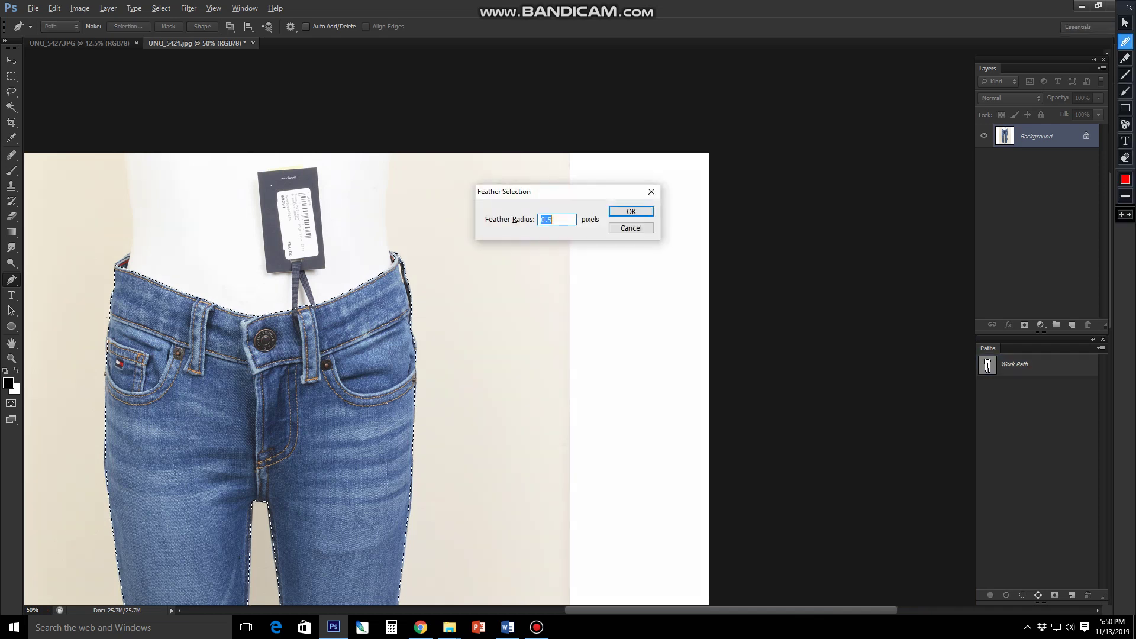
# - Confirm the feather, copy the jeans to their own layer and fill the layer below with white
pyautogui.press('Return')
pyautogui.hotkey('ctrl', 'j')
pyautogui.hotkey('ctrl', 'j')
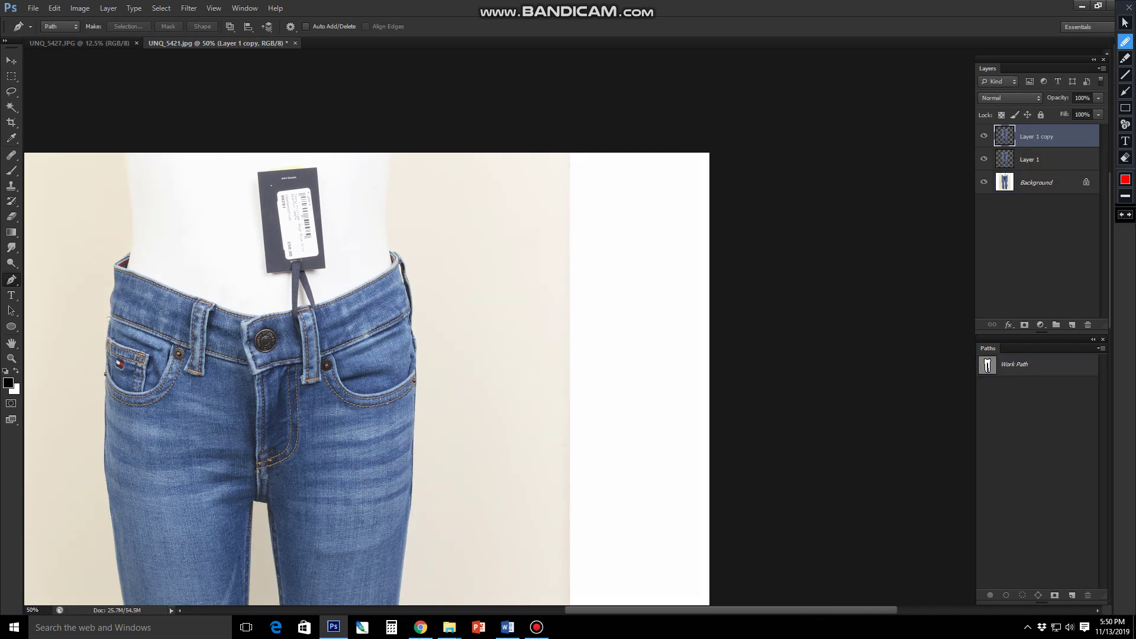
pyautogui.hotkey('ctrl', '[')
pyautogui.hotkey('ctrl', 'BackSpace')
# - Fit the image on screen, select Layer 1 and open Liquify
pyautogui.hotkey('ctrl', '0')
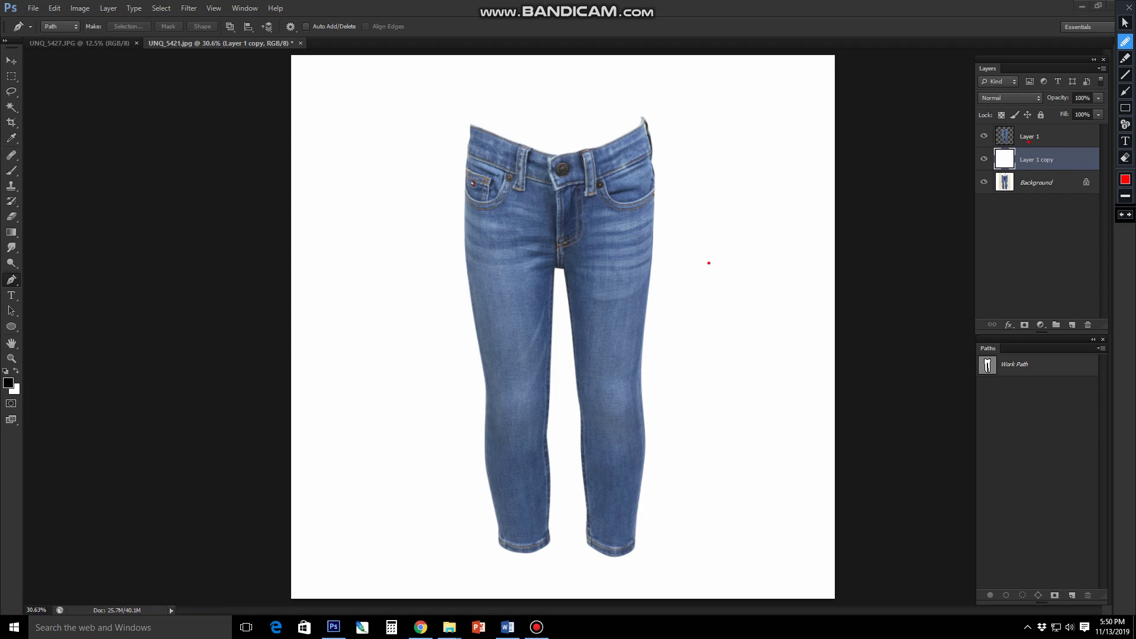
pyautogui.press('Escape')
pyautogui.hotkey('alt', ']')
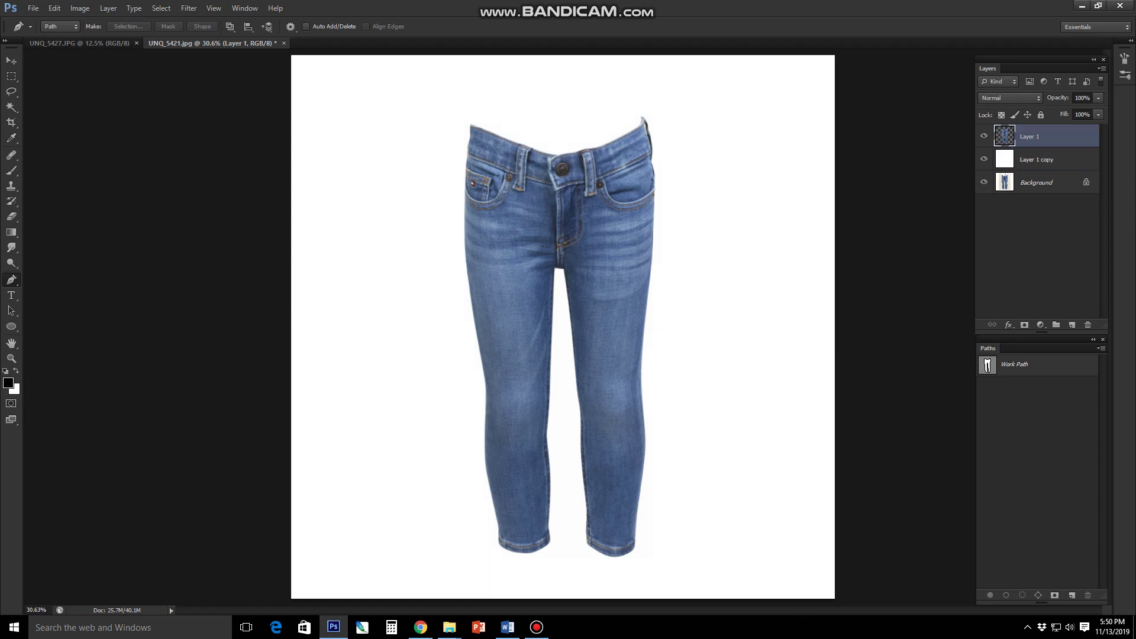
pyautogui.hotkey('ctrl', 'shift', 'x')
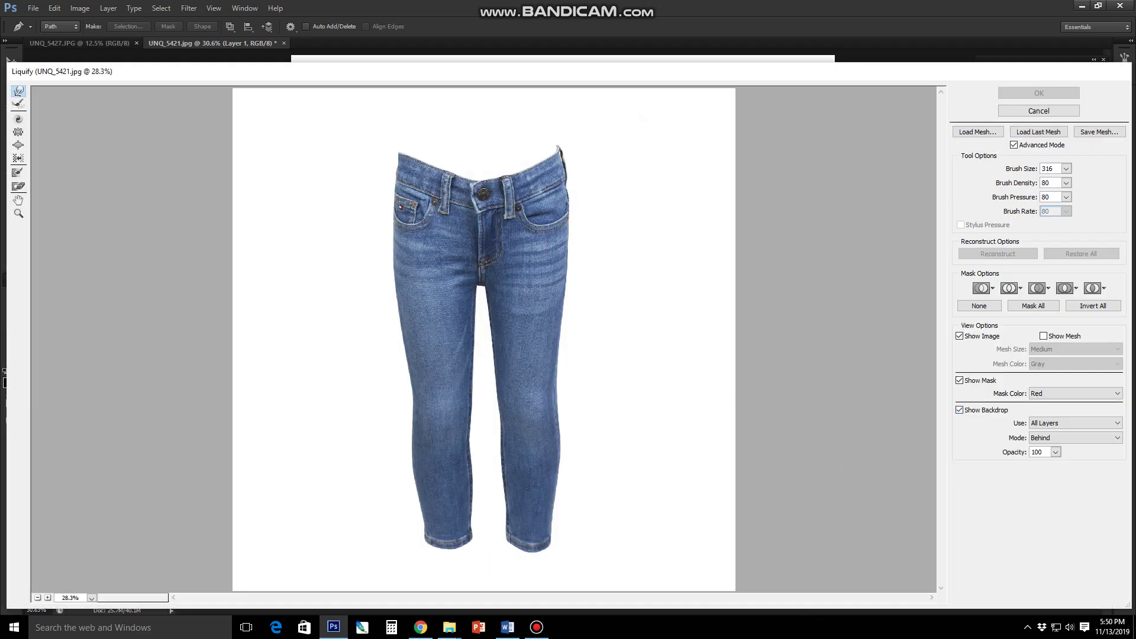
# - Hide the background layers in Liquify and nudge the left leg's hem slightly downward
pyautogui.click(960, 410)
pyautogui.scroll(1, 532, 562)
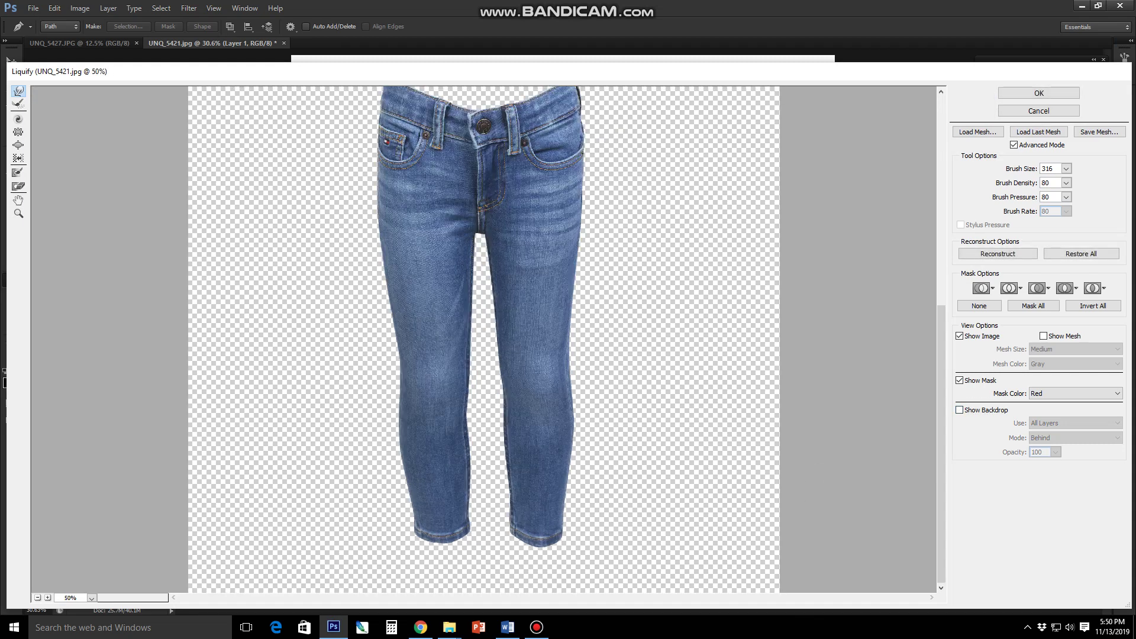
pyautogui.scroll(1, 486, 579)
pyautogui.press(']')
pyautogui.press(']')
pyautogui.press(']')
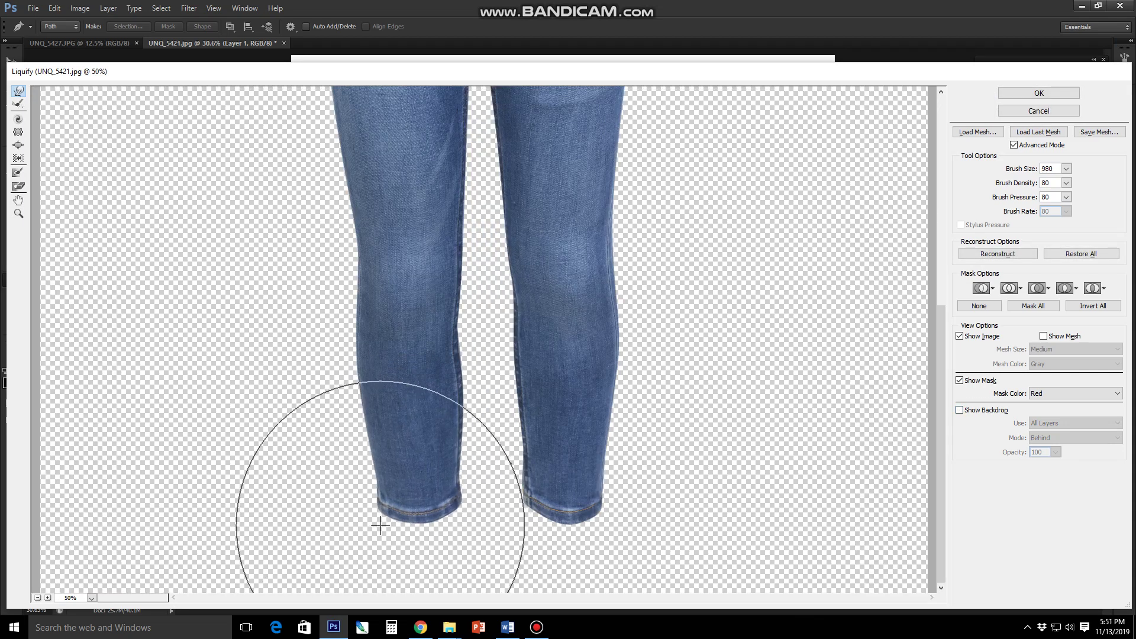
pyautogui.moveTo(380, 526); pyautogui.dragTo(380, 531)
pyautogui.press('[')
pyautogui.press('[')
pyautogui.press('[')
pyautogui.scroll(1, 332, 520)
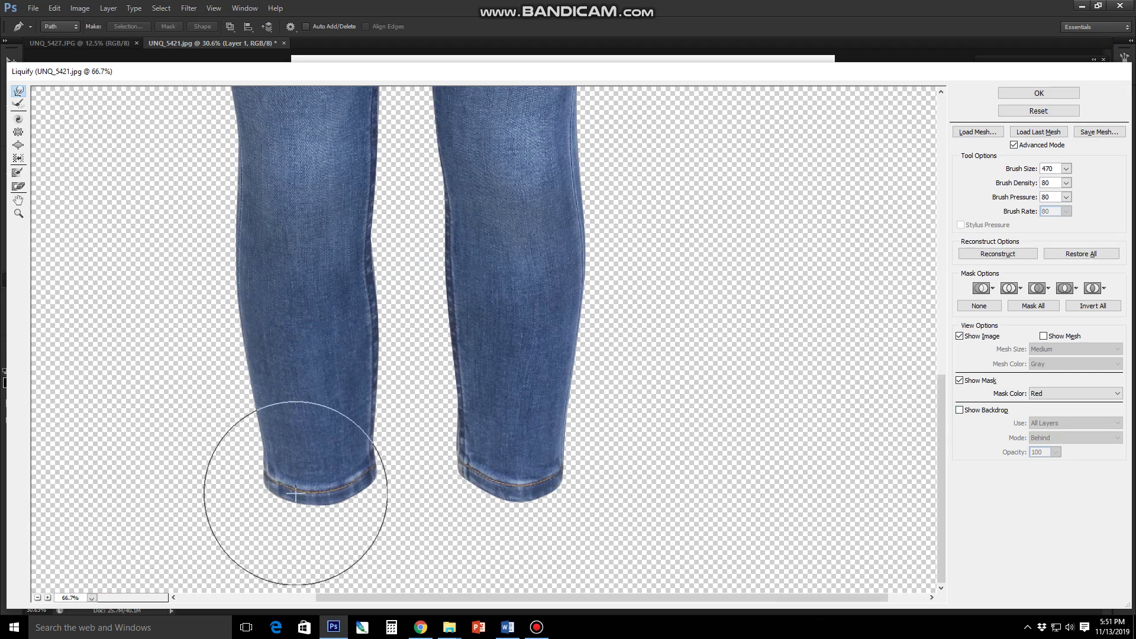
pyautogui.press('[')
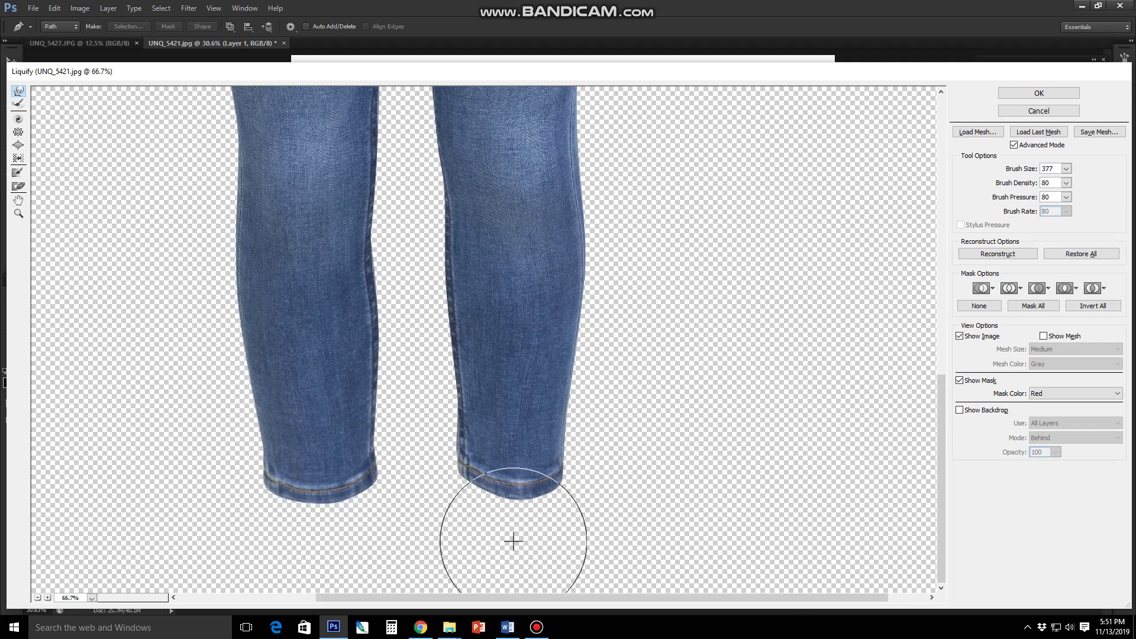
pyautogui.press('[')
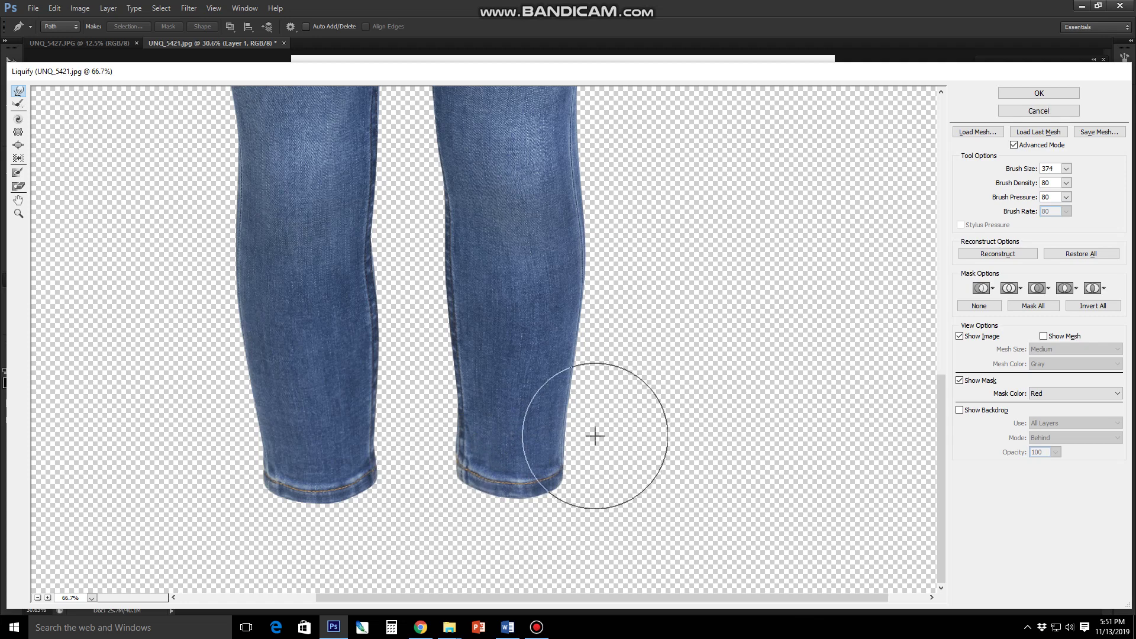
pyautogui.hotkey('ctrl', '-')
pyautogui.press(']')
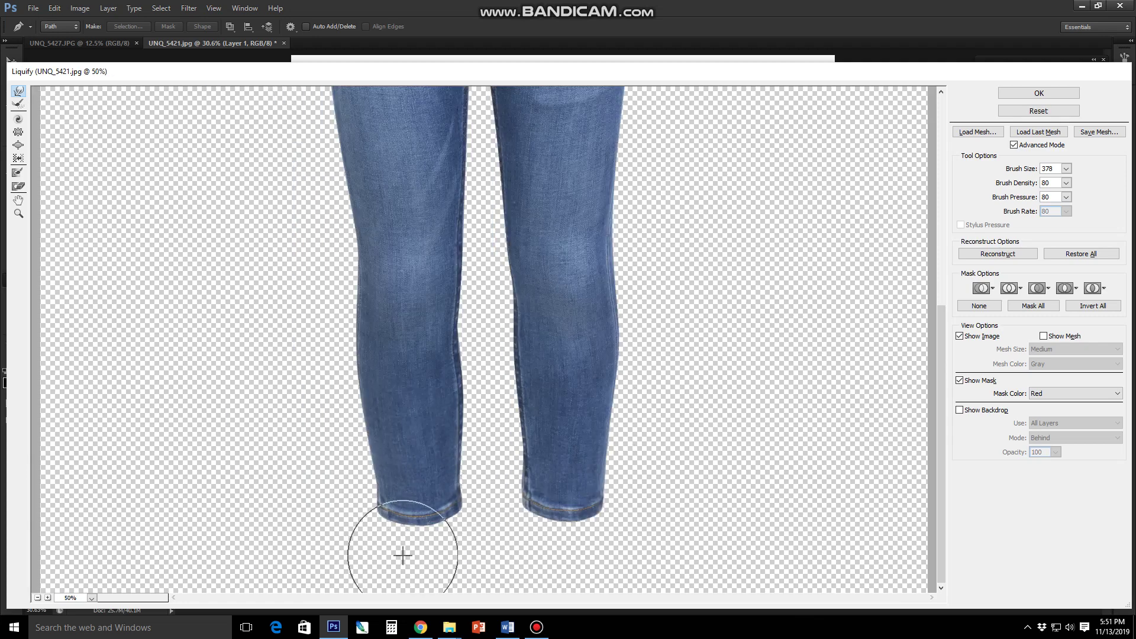
# - Tune the Forward Warp brush size with [ and ] and undo the last waistband warp
pyautogui.scroll(1, 408, 544)
pyautogui.scroll(2, 409, 544)
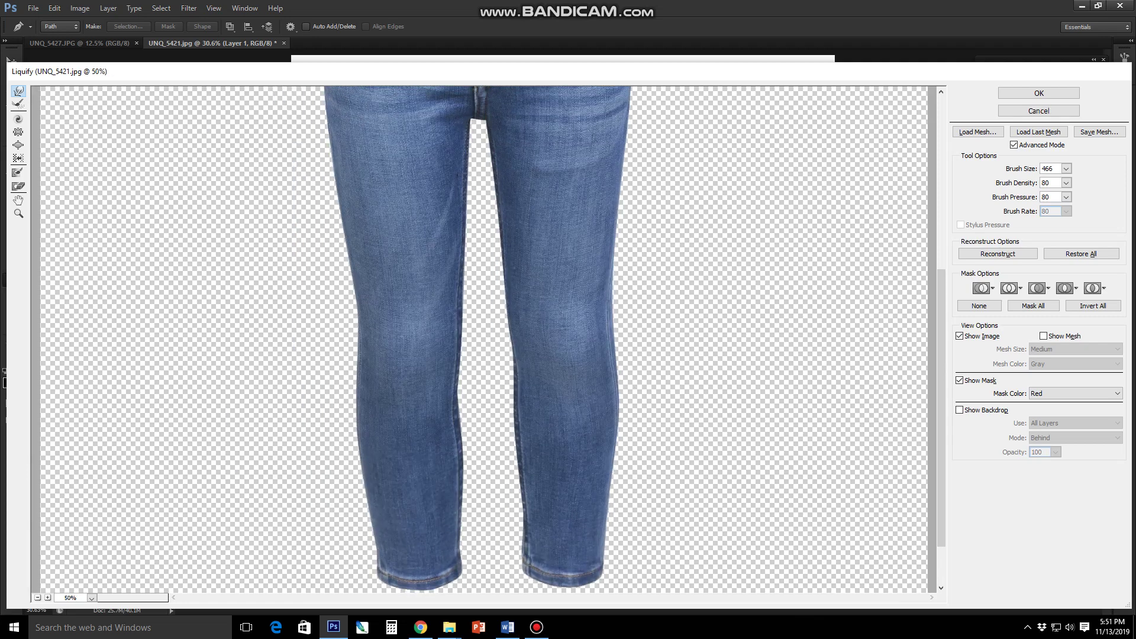
pyautogui.scroll(-3, 479, 337)
pyautogui.press(']')
pyautogui.press(']')
pyautogui.press(']')
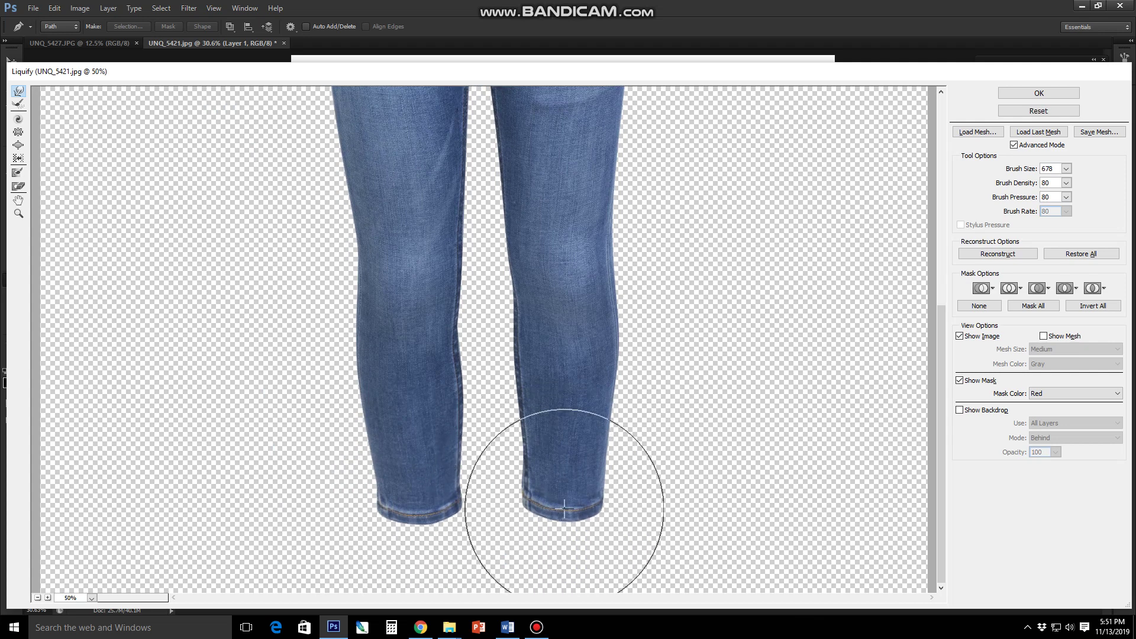
pyautogui.scroll(2, 621, 527)
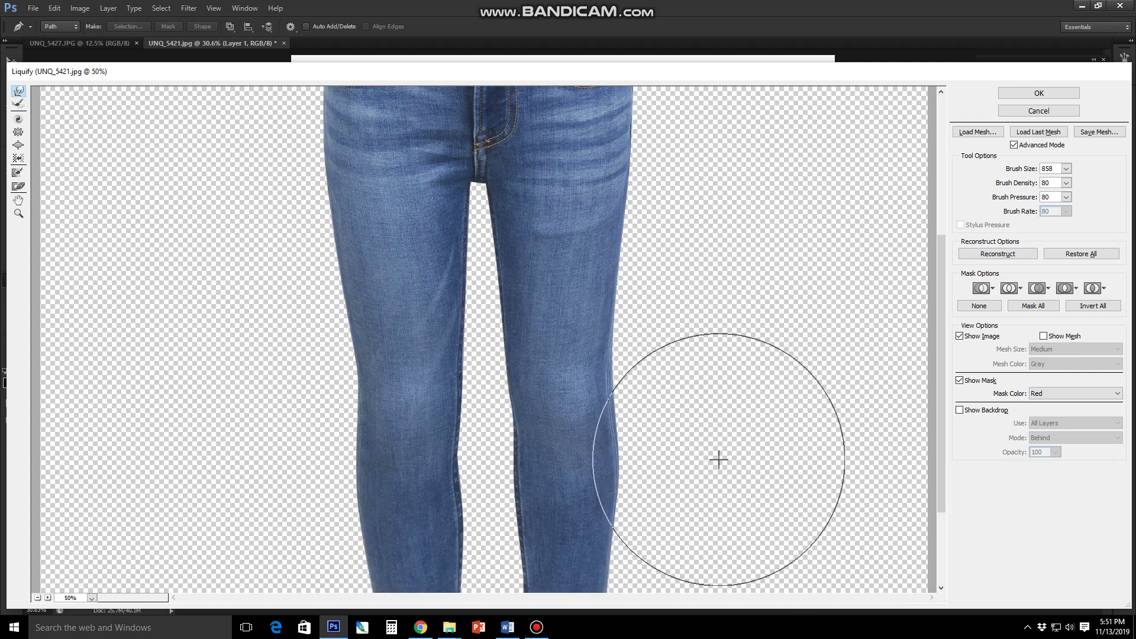
pyautogui.press(']')
pyautogui.press(']')
pyautogui.press(']')
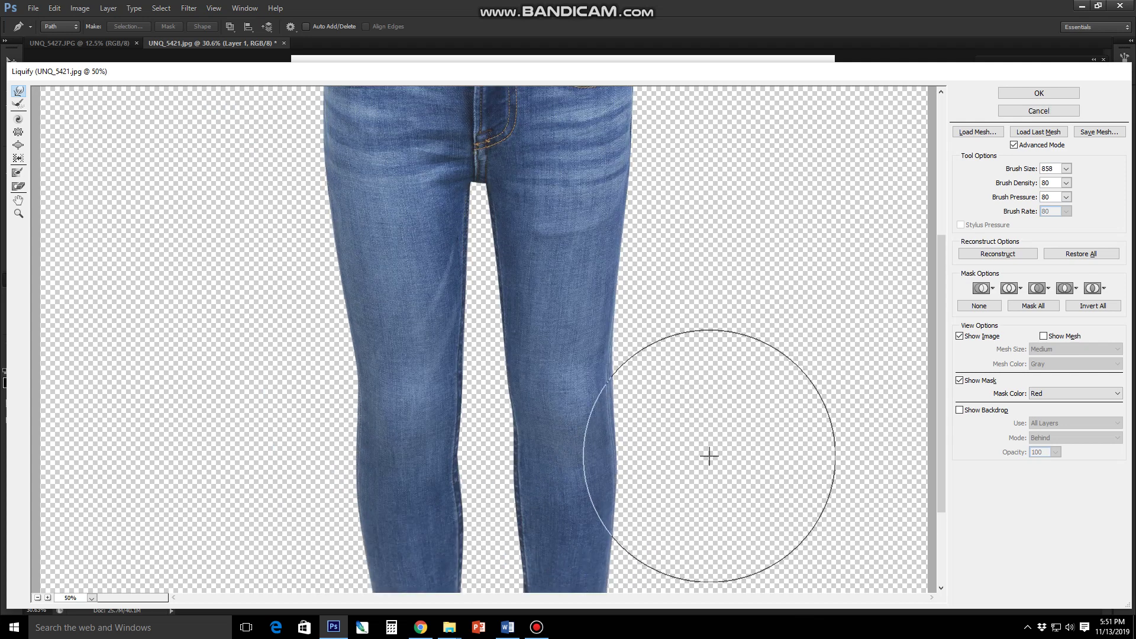
pyautogui.scroll(-5, 530, 526)
pyautogui.press('[')
pyautogui.press('[')
pyautogui.press('[')
pyautogui.press('[')
pyautogui.press('[')
pyautogui.press('[')
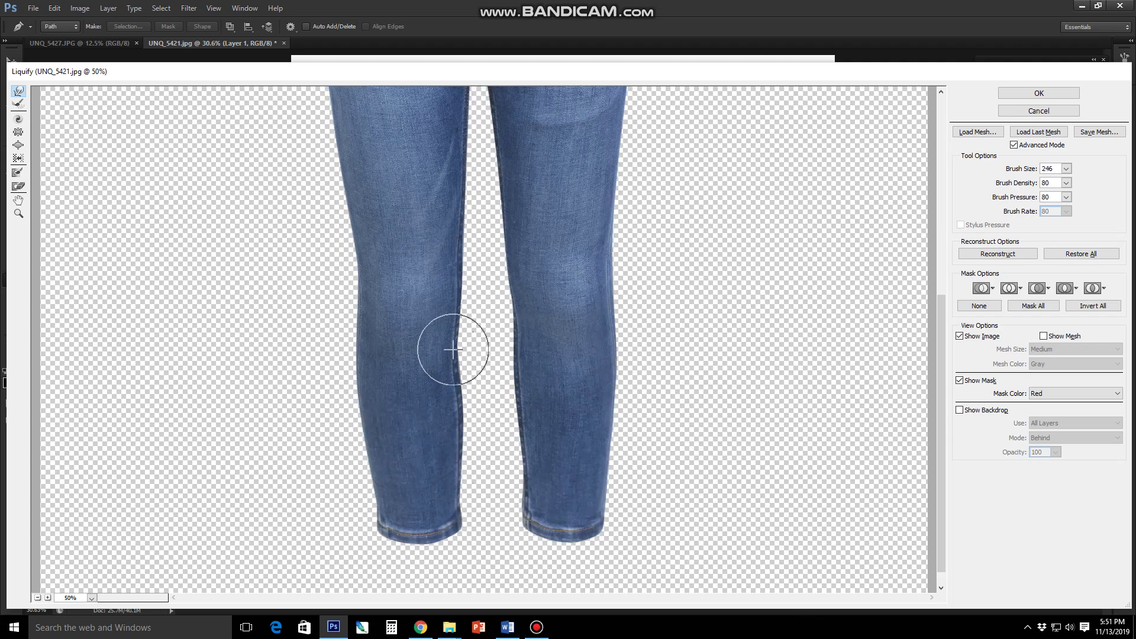
pyautogui.press(']')
pyautogui.press(']')
pyautogui.press(']')
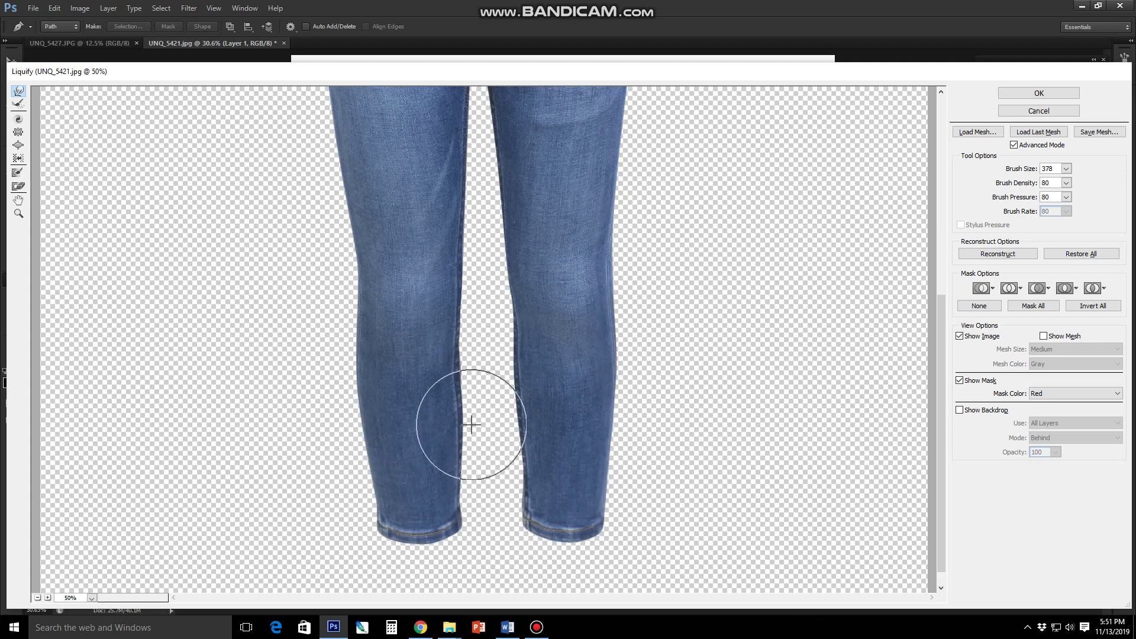
pyautogui.press(']')
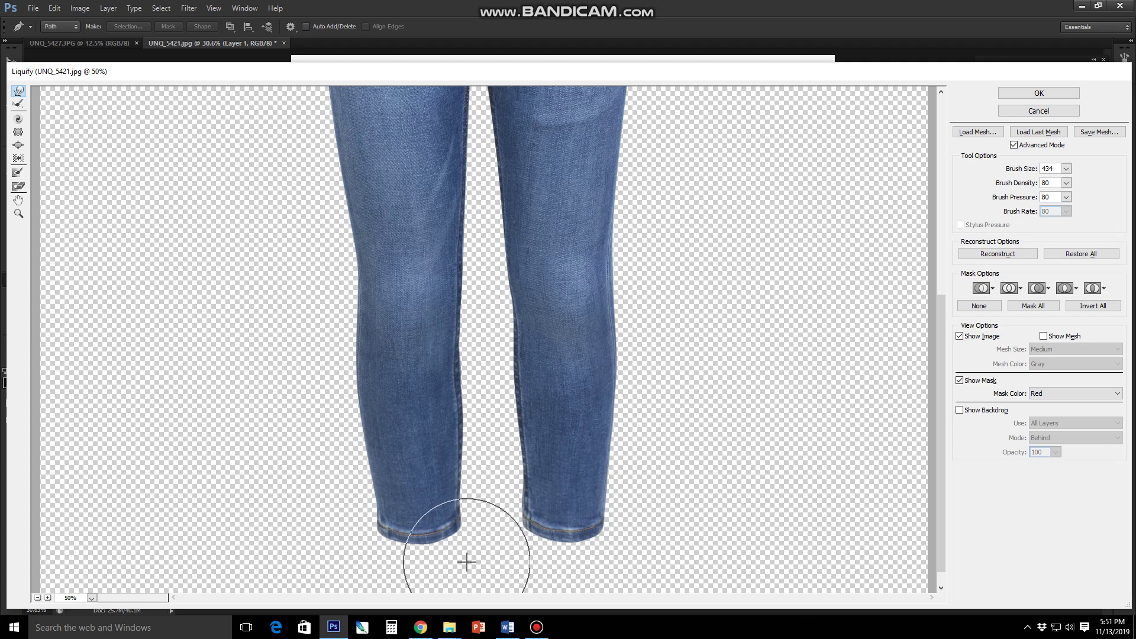
pyautogui.press('[')
pyautogui.press('[')
pyautogui.press('[')
pyautogui.scroll(2, 475, 510)
pyautogui.scroll(2, 414, 503)
pyautogui.scroll(1, 269, 485)
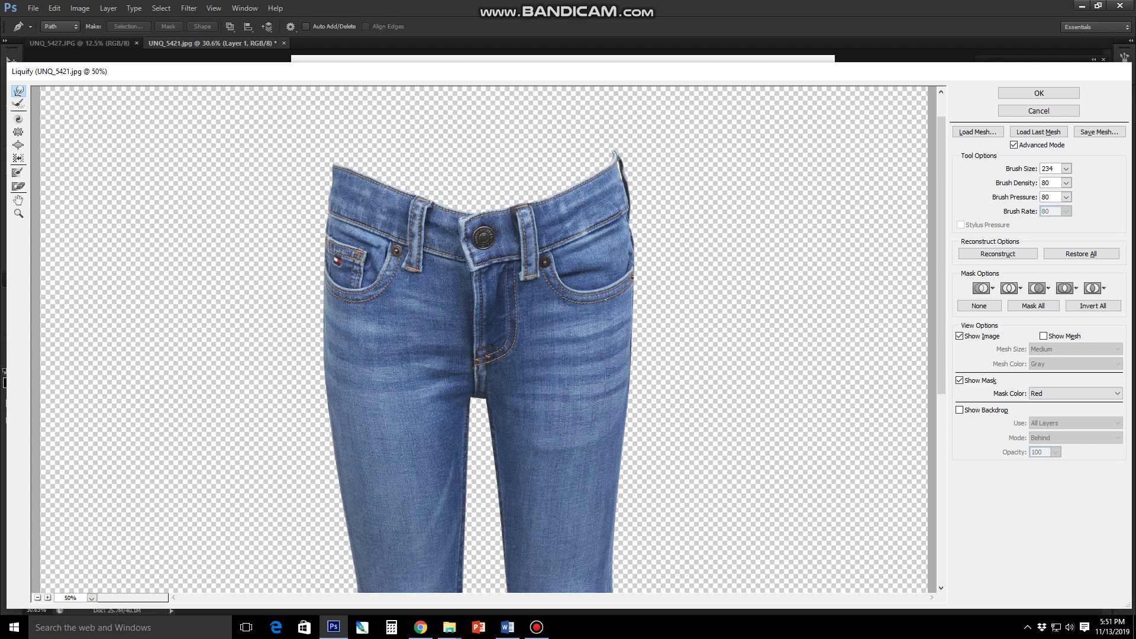
pyautogui.scroll(1, 447, 338)
pyautogui.press(']')
pyautogui.press(']')
pyautogui.press(']')
pyautogui.press(']')
pyautogui.press(']')
pyautogui.press(']')
pyautogui.press(']')
pyautogui.press(']')
pyautogui.press(']')
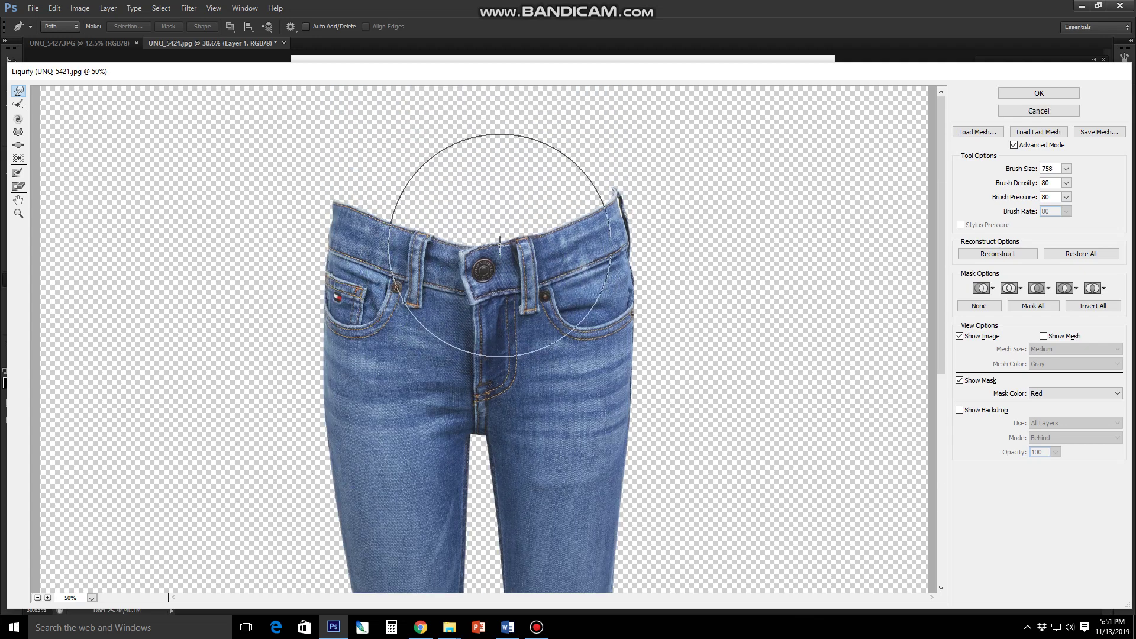
pyautogui.hotkey('ctrl', 'z')
pyautogui.press(']')
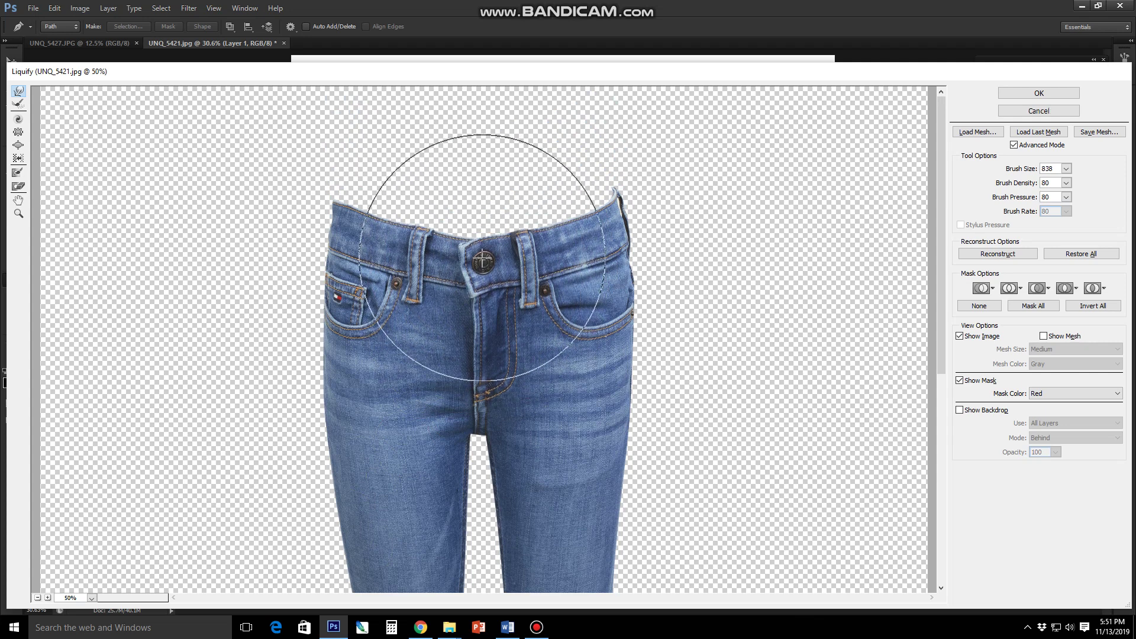
# - Zoom in and try reshaping the waistband's upper edge, then undo that warp
pyautogui.hotkey('ctrl', '=')
pyautogui.press('[')
pyautogui.press('[')
pyautogui.press('[')
pyautogui.press('[')
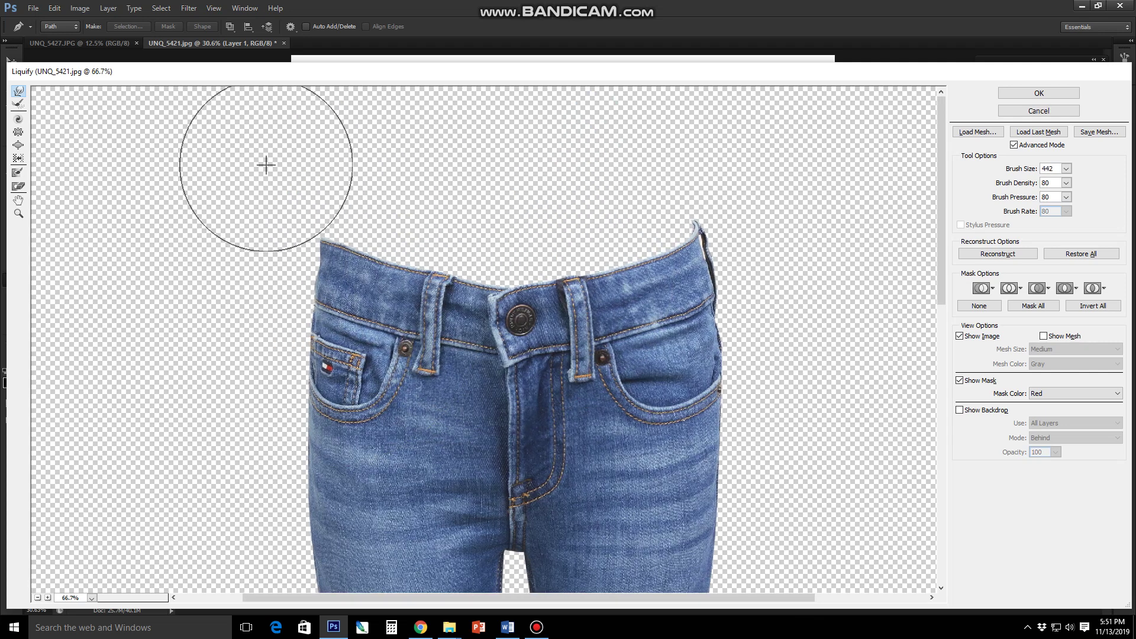
pyautogui.press('[')
pyautogui.press('[')
pyautogui.press('[')
pyautogui.press('[')
pyautogui.press('[')
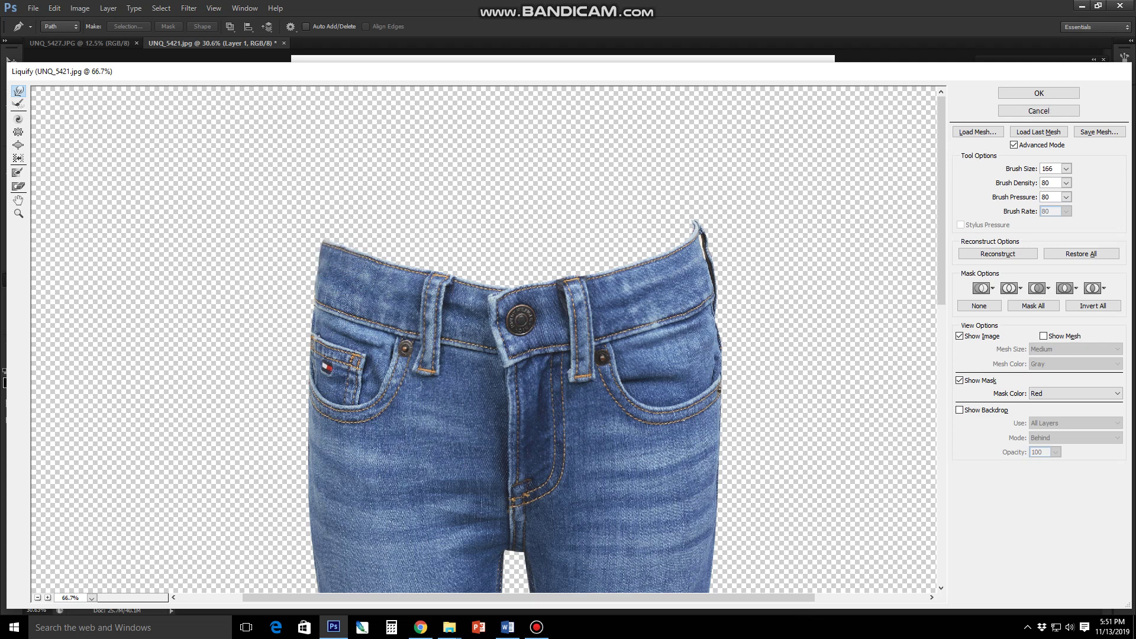
pyautogui.press(']')
pyautogui.press(']')
pyautogui.press(']')
pyautogui.moveTo(340, 254); pyautogui.dragTo(287, 223)
pyautogui.hotkey('ctrl', 'alt', 'z')
pyautogui.press('[')
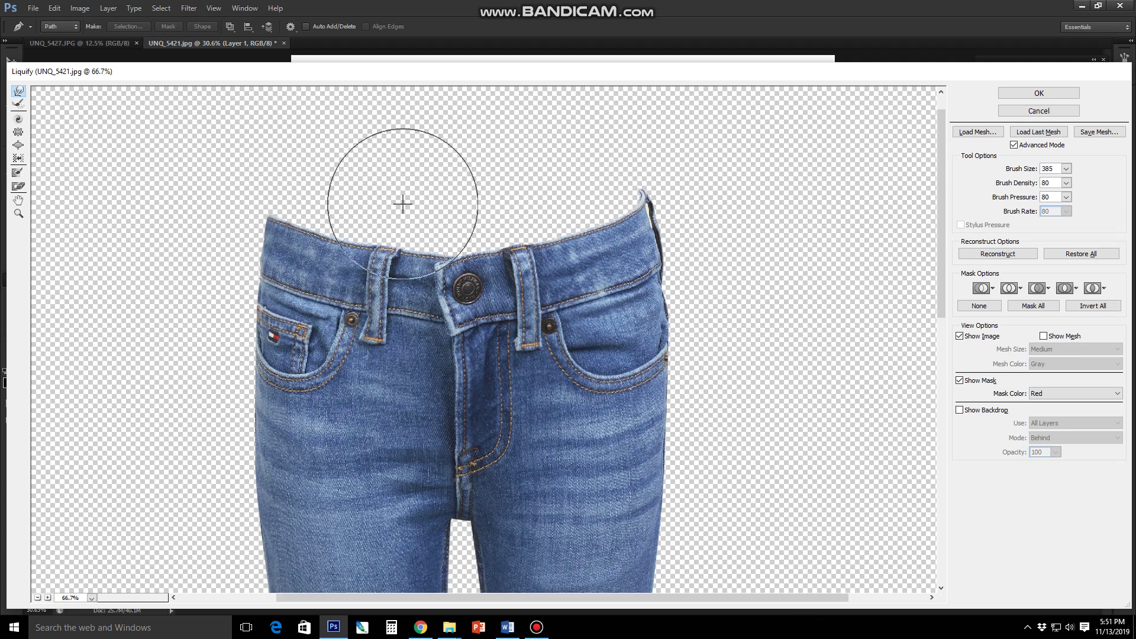
pyautogui.hscroll(1, 468, 266)
pyautogui.press(']')
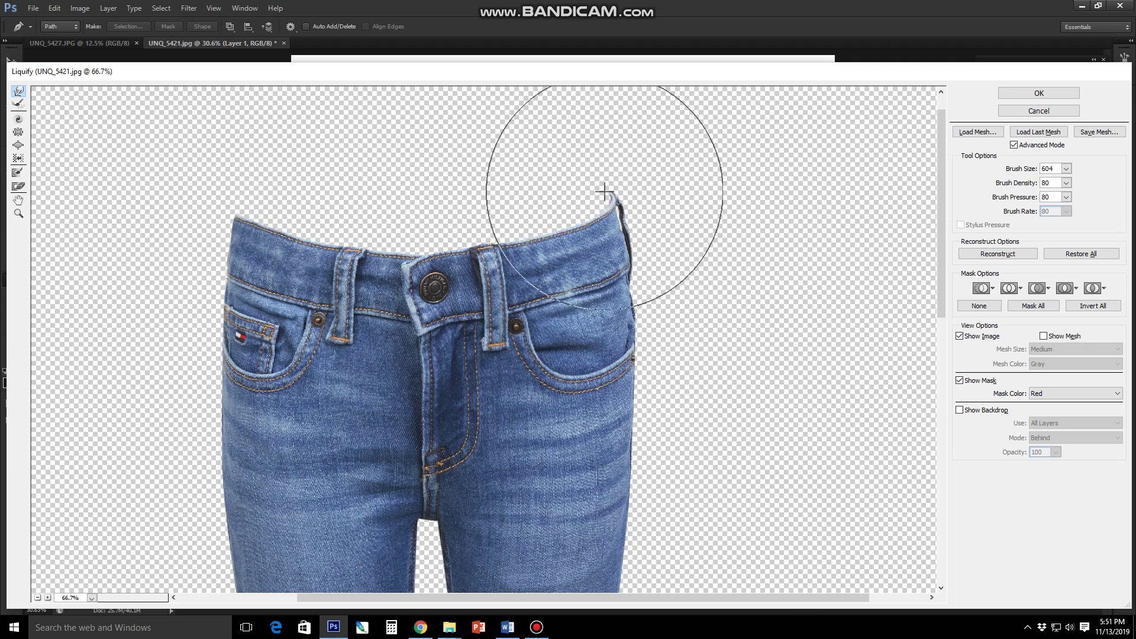
pyautogui.press('[')
pyautogui.press('[')
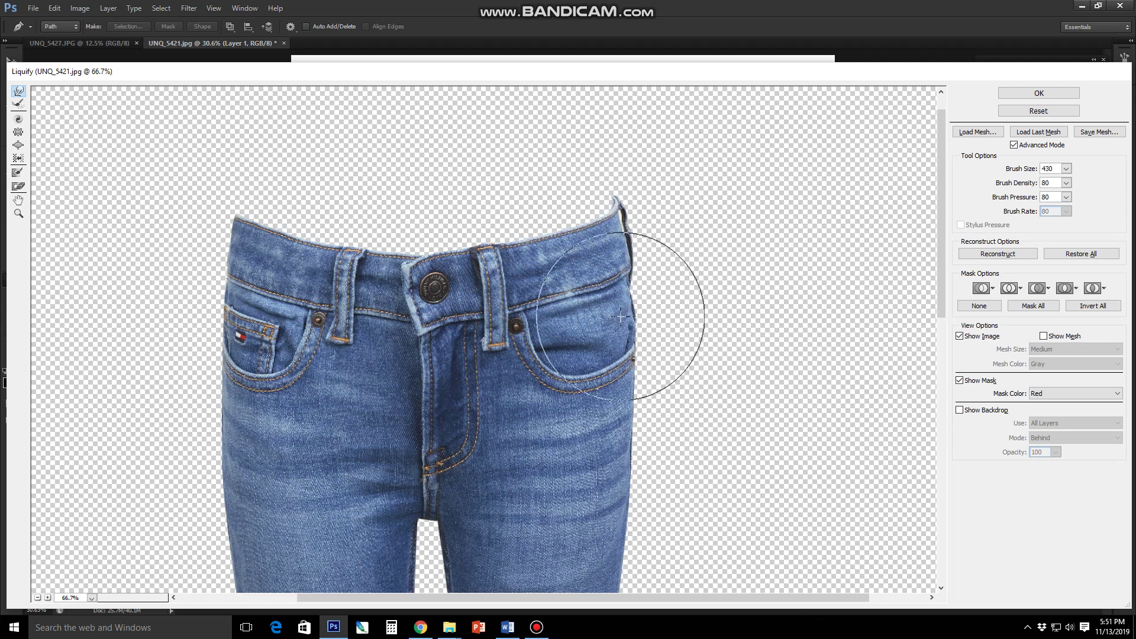
pyautogui.press('[')
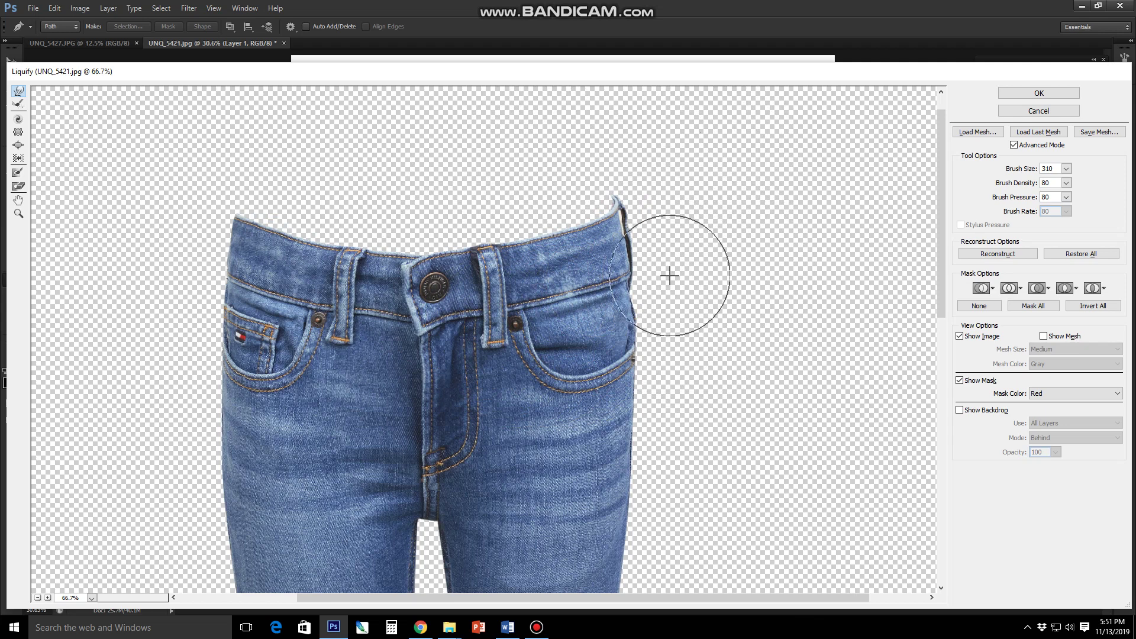
pyautogui.press('[')
pyautogui.press('[')
pyautogui.press('[')
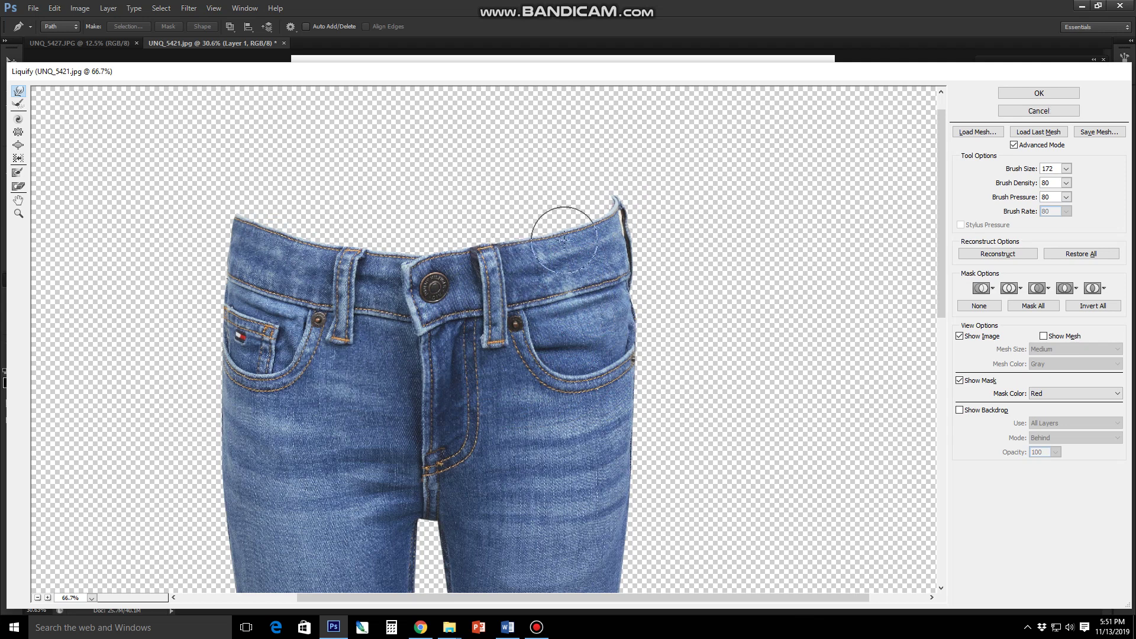
# - Pan around the waist while sizing the warp brush for waistband detail
pyautogui.scroll(-2, 564, 240)
pyautogui.press(']')
pyautogui.press(']')
pyautogui.press(']')
pyautogui.scroll(-2, 406, 223)
pyautogui.scroll(-1, 406, 223)
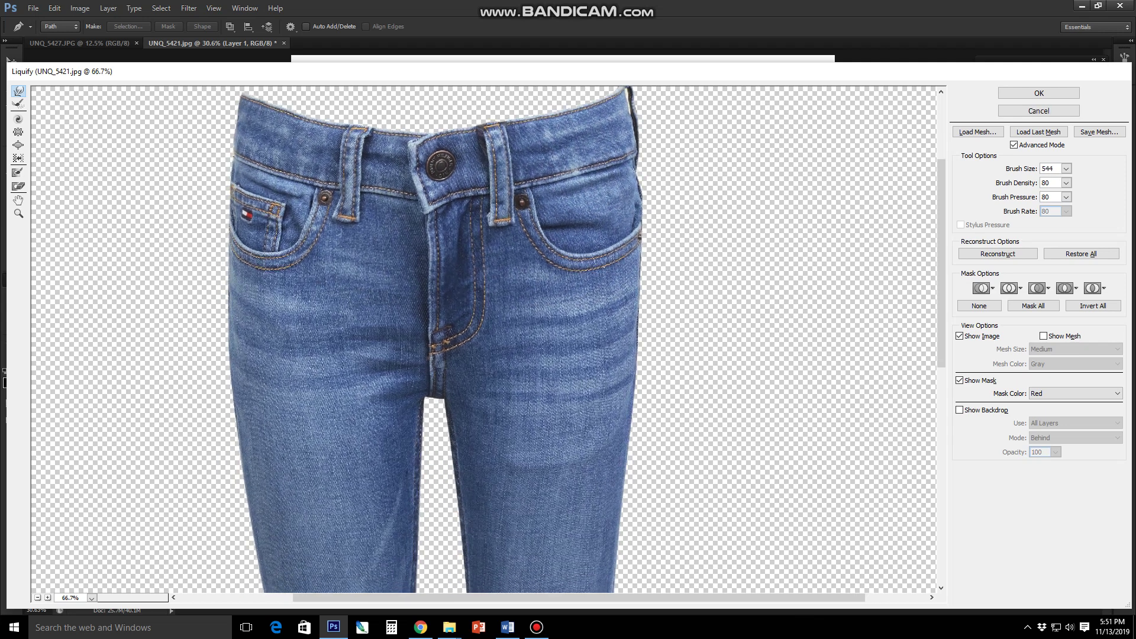
pyautogui.hscroll(-1, 292, 228)
pyautogui.scroll(1, 355, 237)
pyautogui.press(']')
pyautogui.press(']')
pyautogui.press(']')
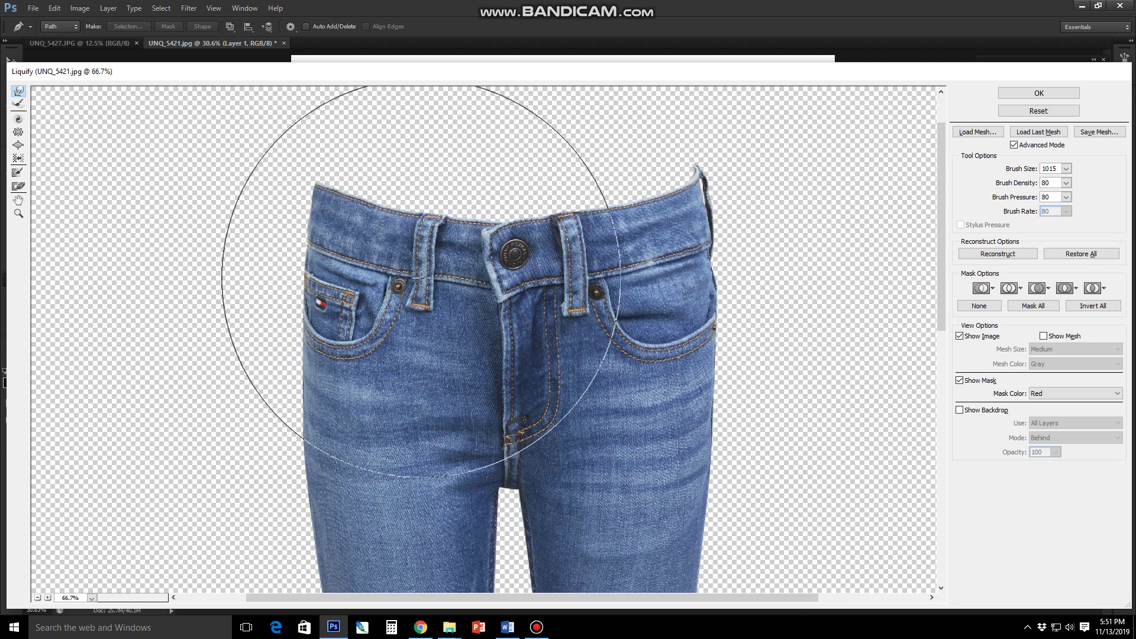
pyautogui.press('[')
pyautogui.press('[')
pyautogui.press('[')
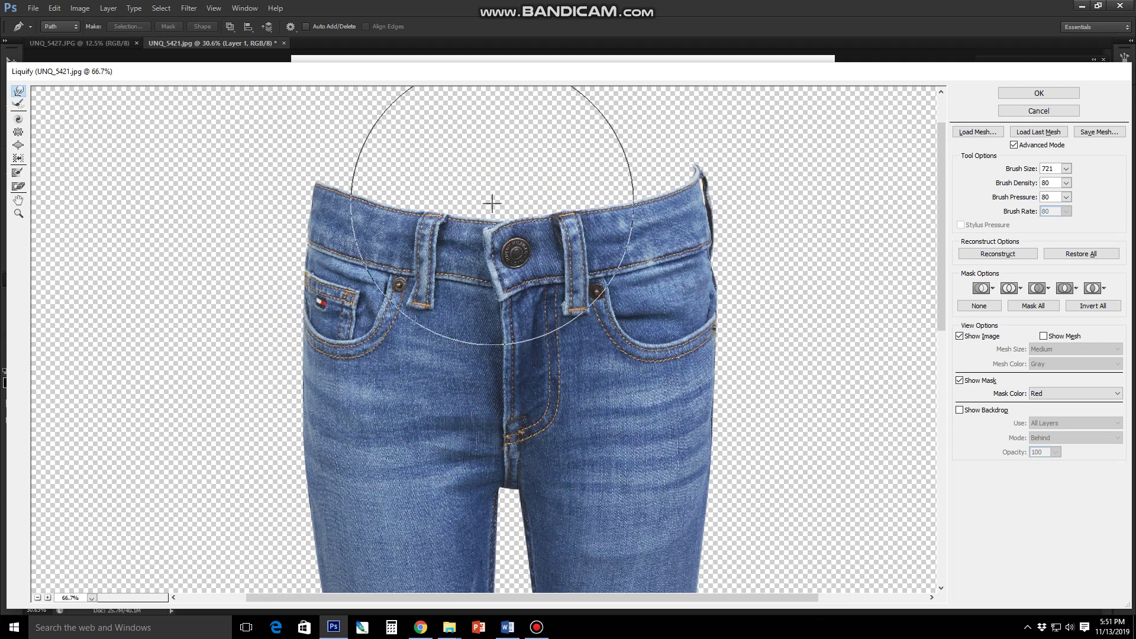
pyautogui.press('[')
pyautogui.press('[')
pyautogui.press('[')
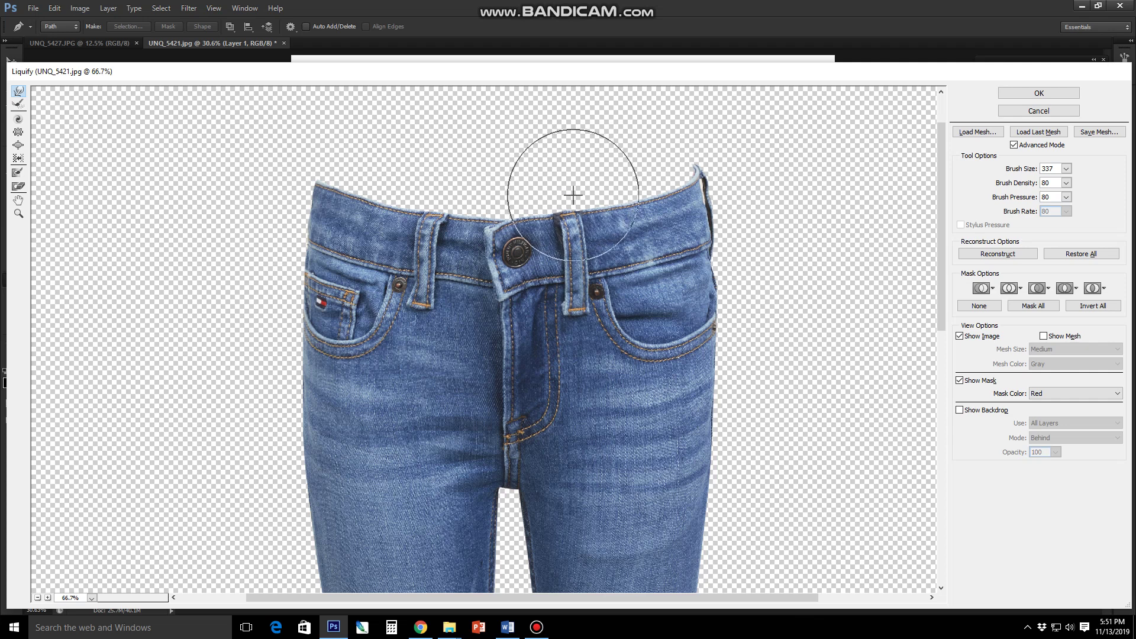
pyautogui.press('[')
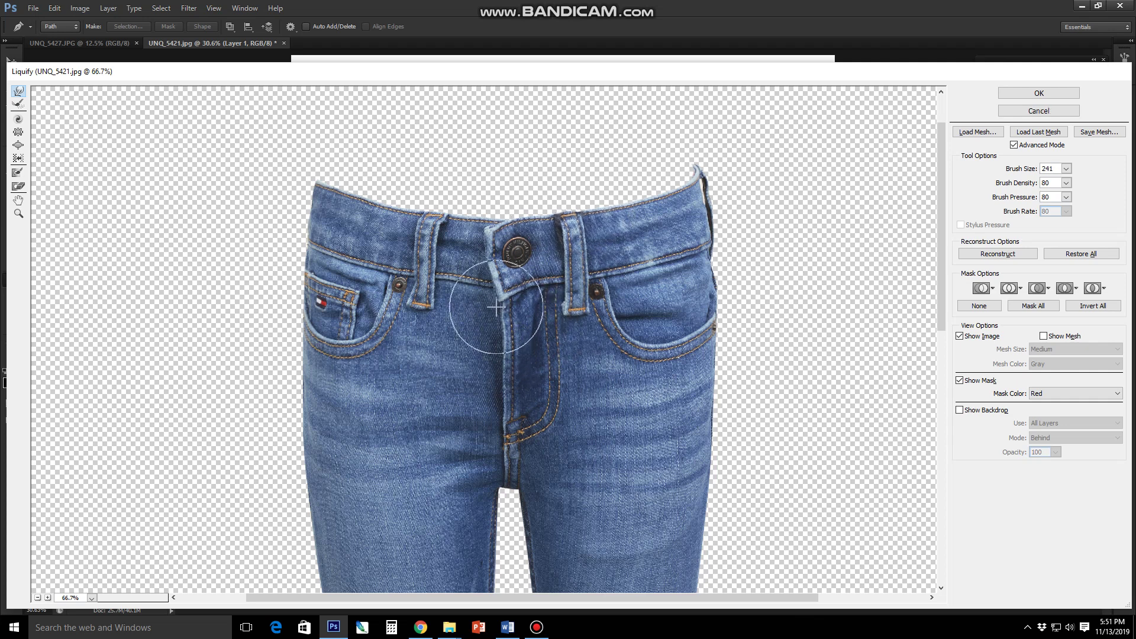
pyautogui.press('[')
pyautogui.scroll(1, 532, 213)
pyautogui.hscroll(1, 533, 213)
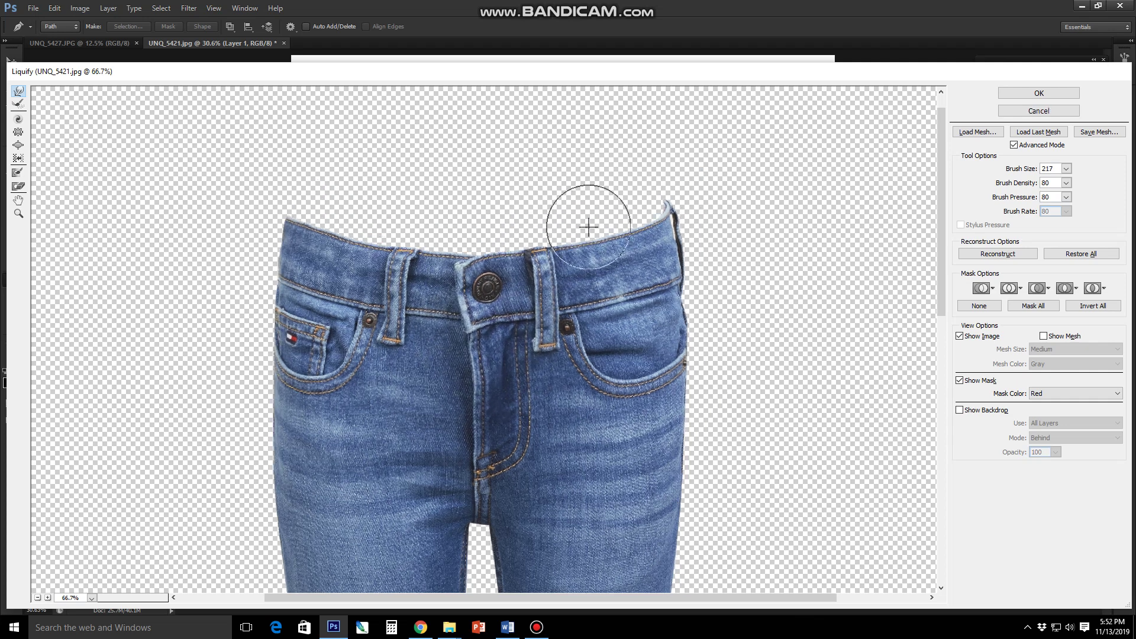
pyautogui.press(']')
pyautogui.press(']')
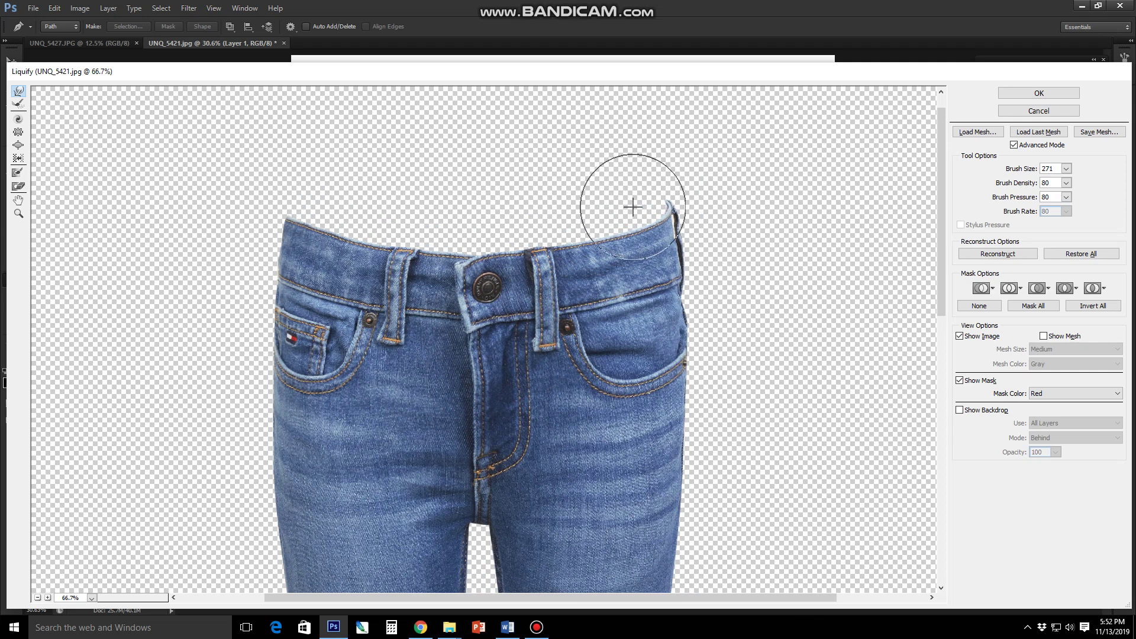
pyautogui.press('[')
pyautogui.scroll(-2, 680, 213)
pyautogui.hscroll(-1, 680, 213)
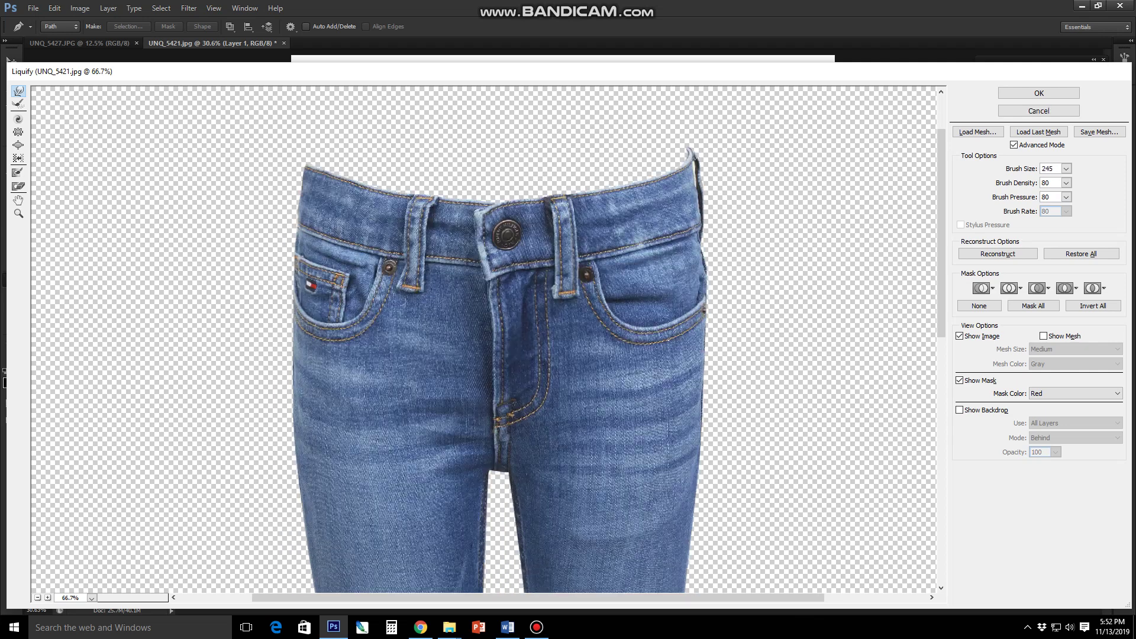
pyautogui.press('[')
pyautogui.press('[')
pyautogui.press('[')
pyautogui.scroll(-4, 728, 241)
pyautogui.hscroll(-3, 728, 241)
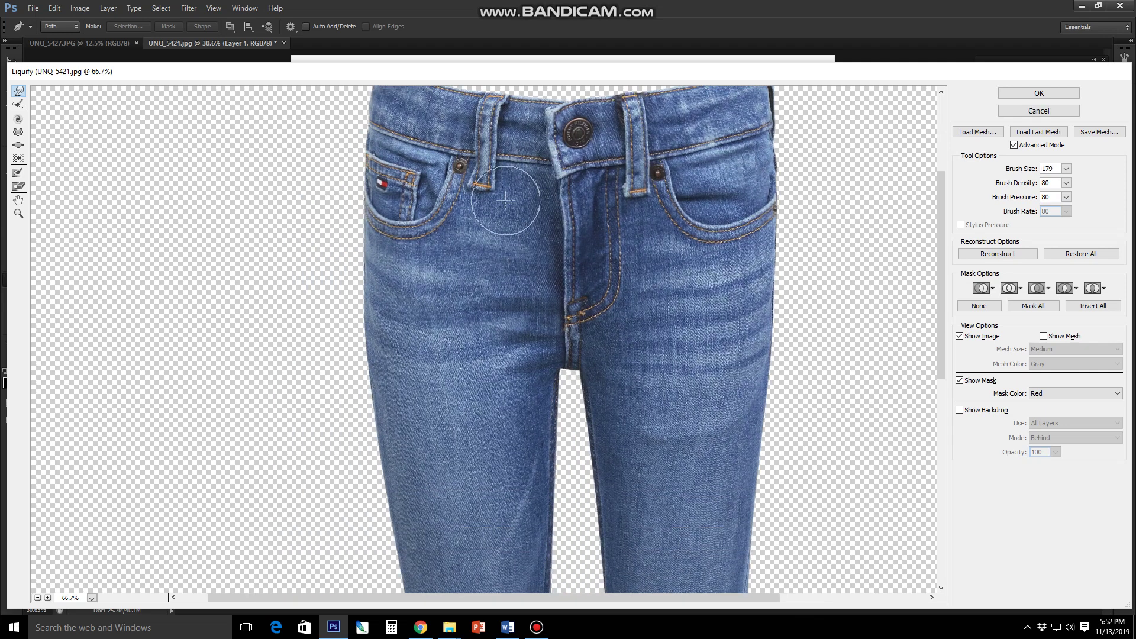
pyautogui.press(']')
pyautogui.press(']')
pyautogui.press(']')
pyautogui.hscroll(1, 269, 381)
pyautogui.scroll(1, 249, 462)
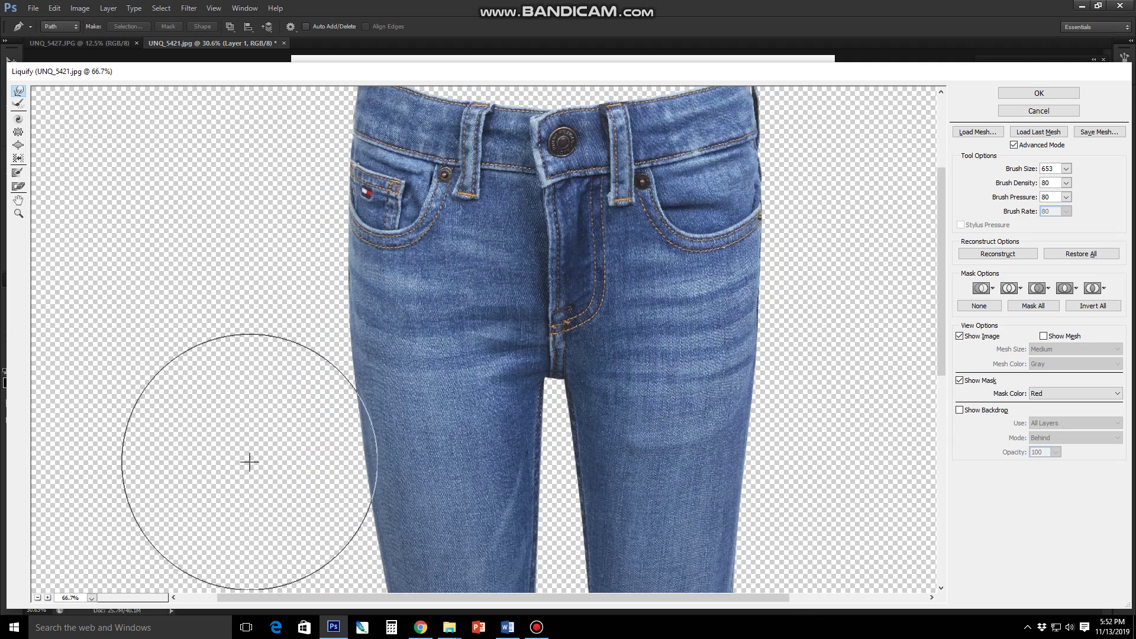
pyautogui.scroll(2, 263, 233)
pyautogui.hscroll(2, 264, 233)
# - Push the top-left waistband edge into a new contour with a smaller brush
pyautogui.press('[')
pyautogui.press('[')
pyautogui.press('[')
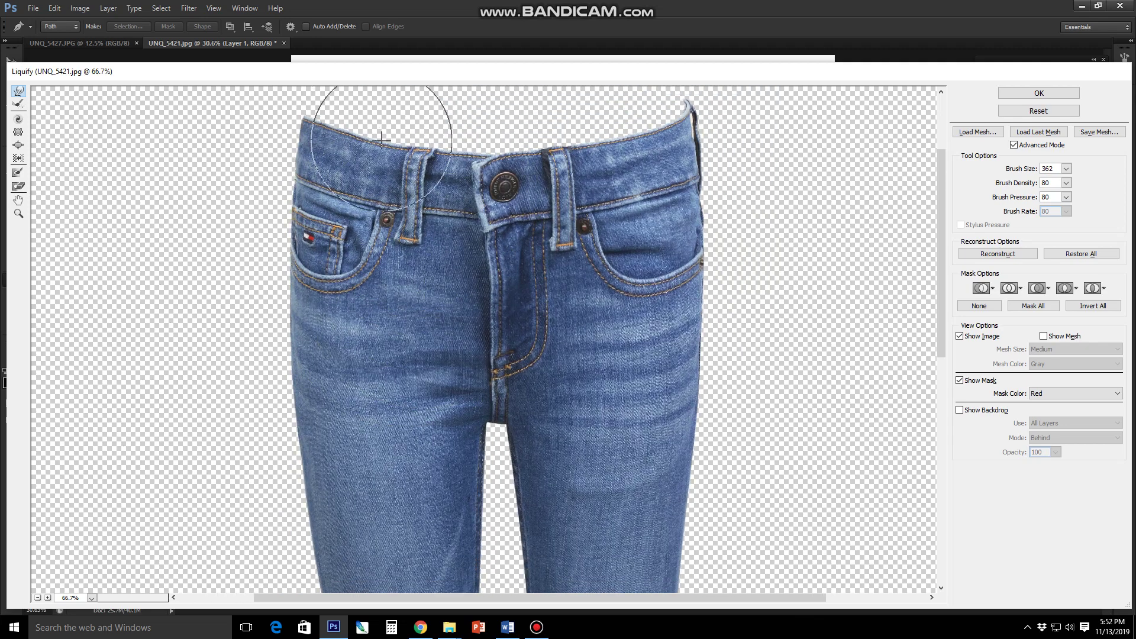
pyautogui.moveTo(381, 140)
pyautogui.mouseDown()
pyautogui.moveTo(347, 115)
pyautogui.moveTo(361, 114)
pyautogui.mouseUp()
pyautogui.press('[')
pyautogui.press('[')
pyautogui.press('[')
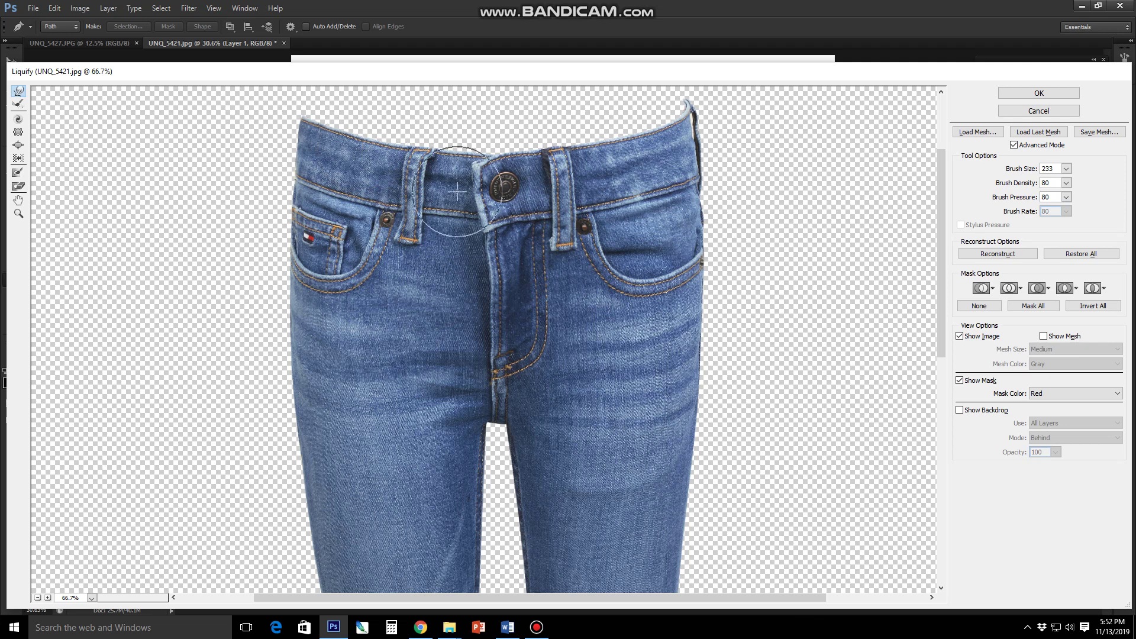
pyautogui.press(']')
pyautogui.press(']')
pyautogui.press(']')
pyautogui.press(']')
pyautogui.press(']')
pyautogui.press(']')
pyautogui.press(']')
pyautogui.press(']')
pyautogui.press(']')
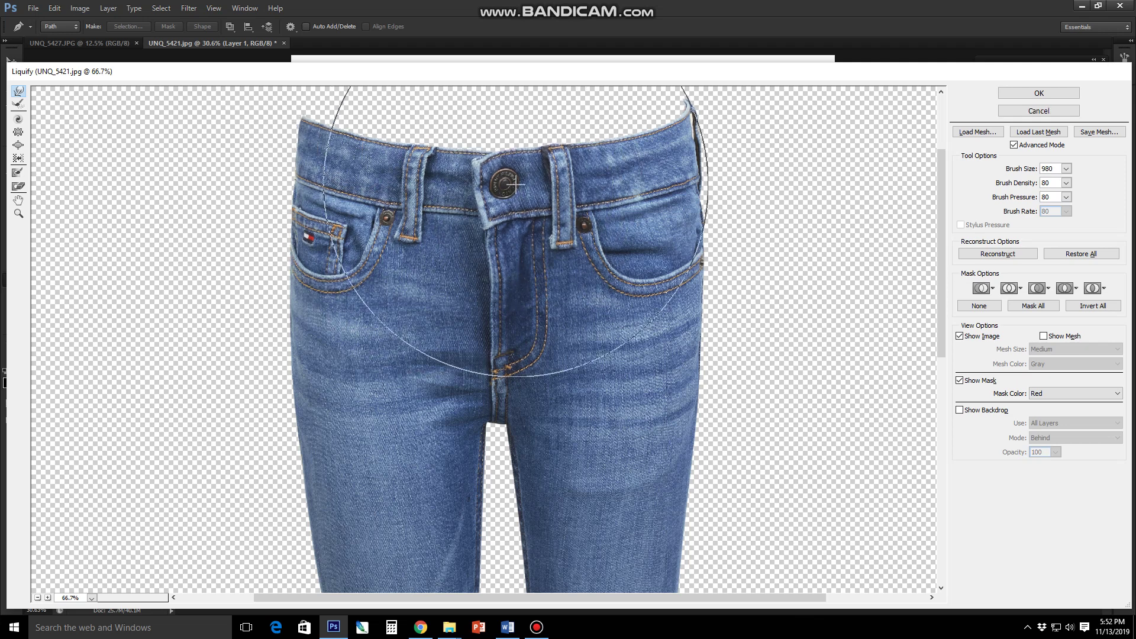
pyautogui.press('[')
pyautogui.press('[')
pyautogui.press('[')
pyautogui.hscroll(2, 515, 184)
pyautogui.scroll(1, 538, 174)
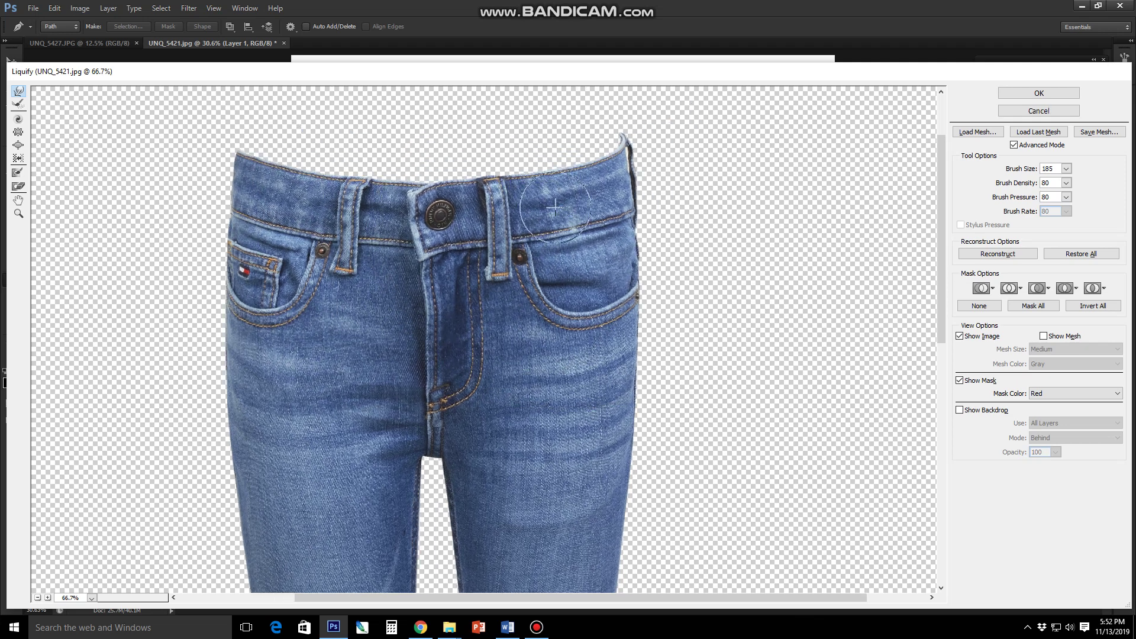
pyautogui.press(']')
pyautogui.press(']')
pyautogui.press(']')
pyautogui.press(']')
pyautogui.press(']')
pyautogui.press(']')
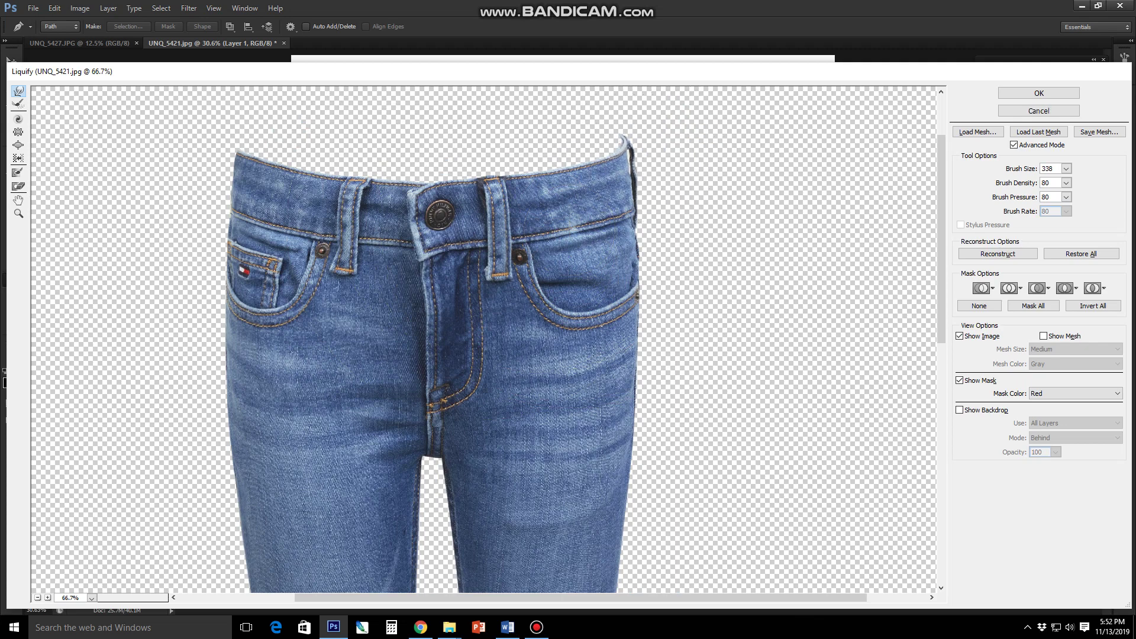
# - Zoom out to the whole jeans and apply the Liquify warp
pyautogui.scroll(-4, 685, 267)
pyautogui.hotkey('ctrl', '-')
pyautogui.scroll(-2, 286, 348)
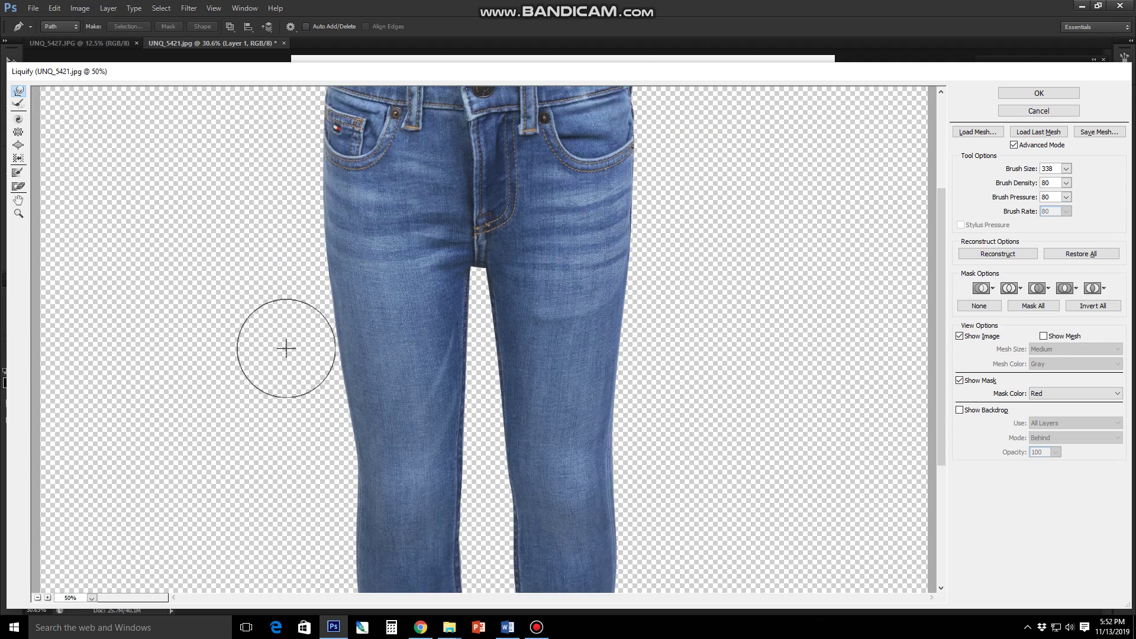
pyautogui.hotkey('ctrl', '-')
pyautogui.hotkey('ctrl', '-')
pyautogui.press(']')
pyautogui.press(']')
pyautogui.press(']')
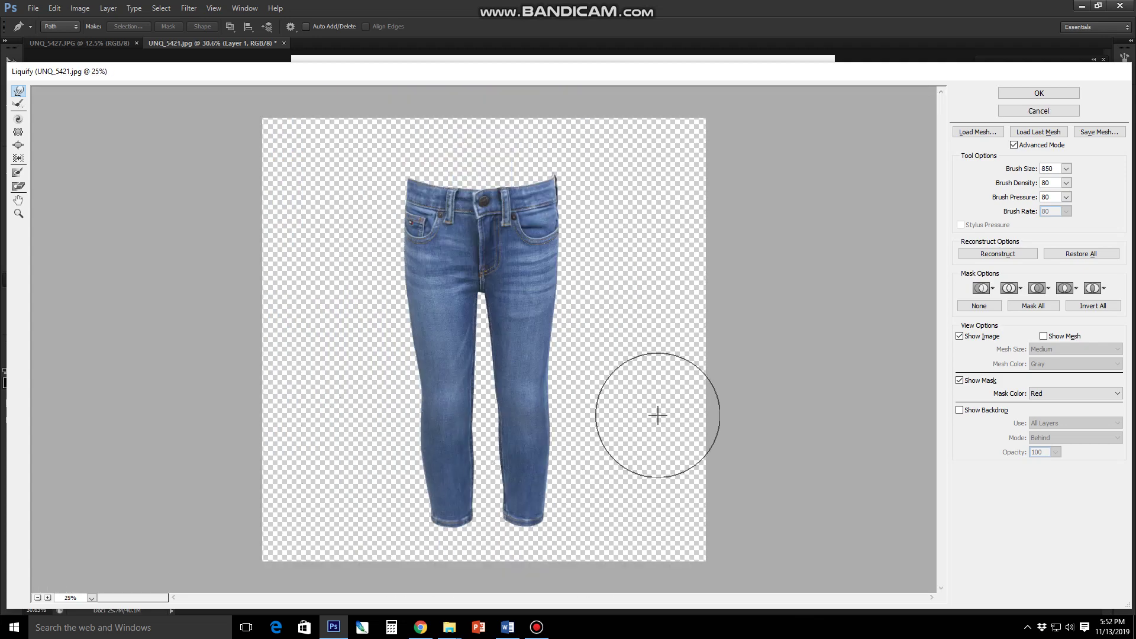
pyautogui.press('Return')
# - Rotate the jeans layer about 1.7° to stand them upright
pyautogui.hotkey('ctrl', 't')
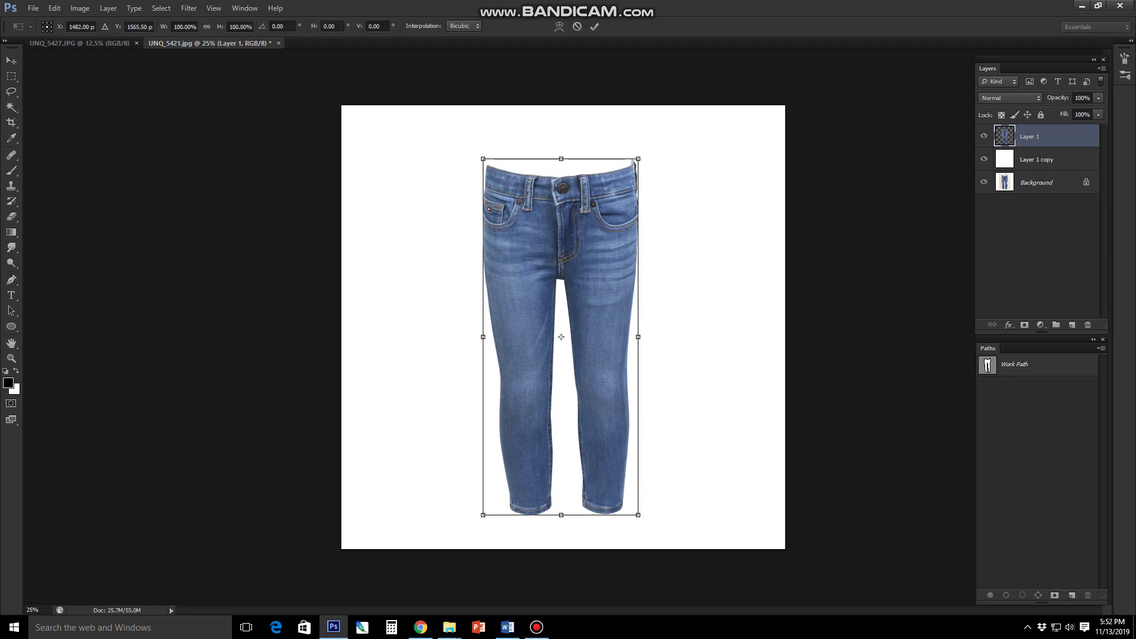
pyautogui.moveTo(749, 133); pyautogui.dragTo(753, 142)
pyautogui.press('Return')
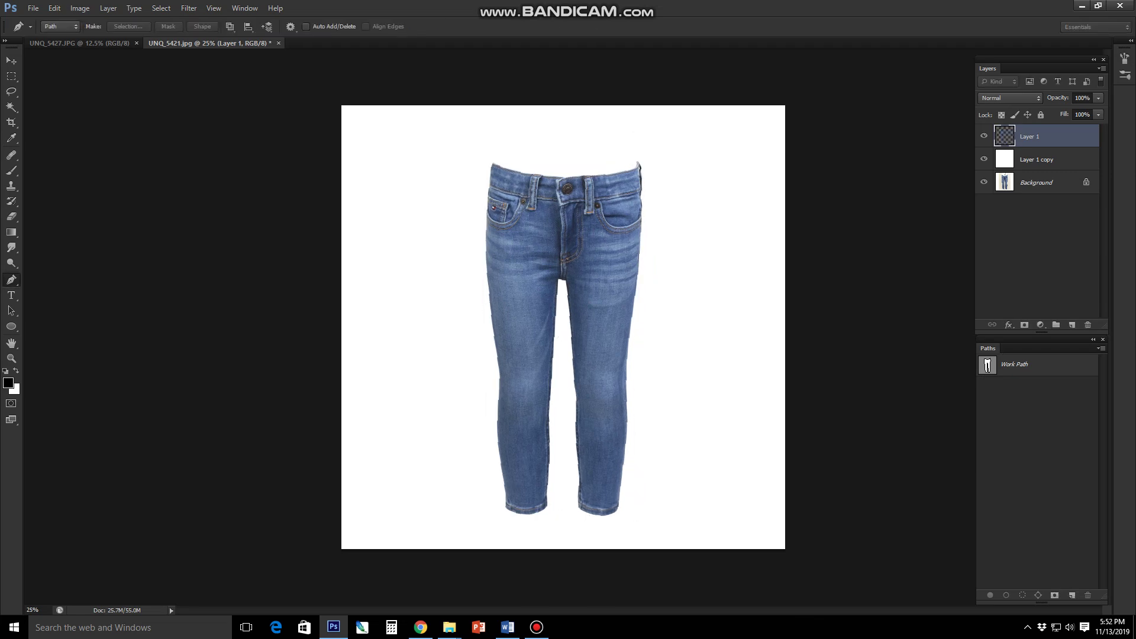
pyautogui.press('p')
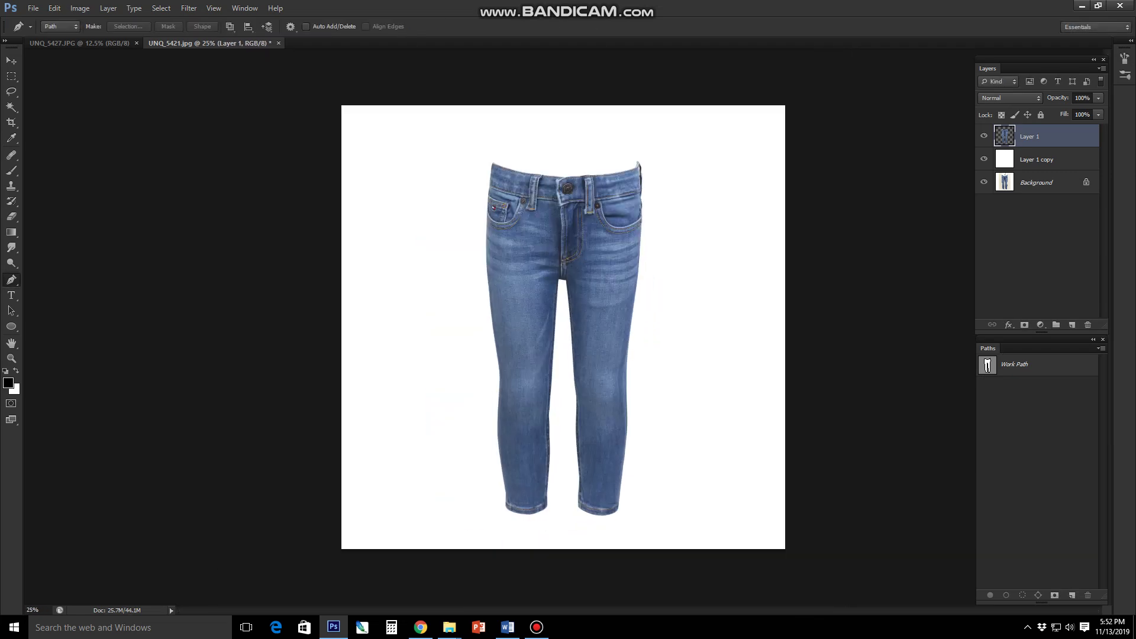
pyautogui.scroll(3, 636, 133)
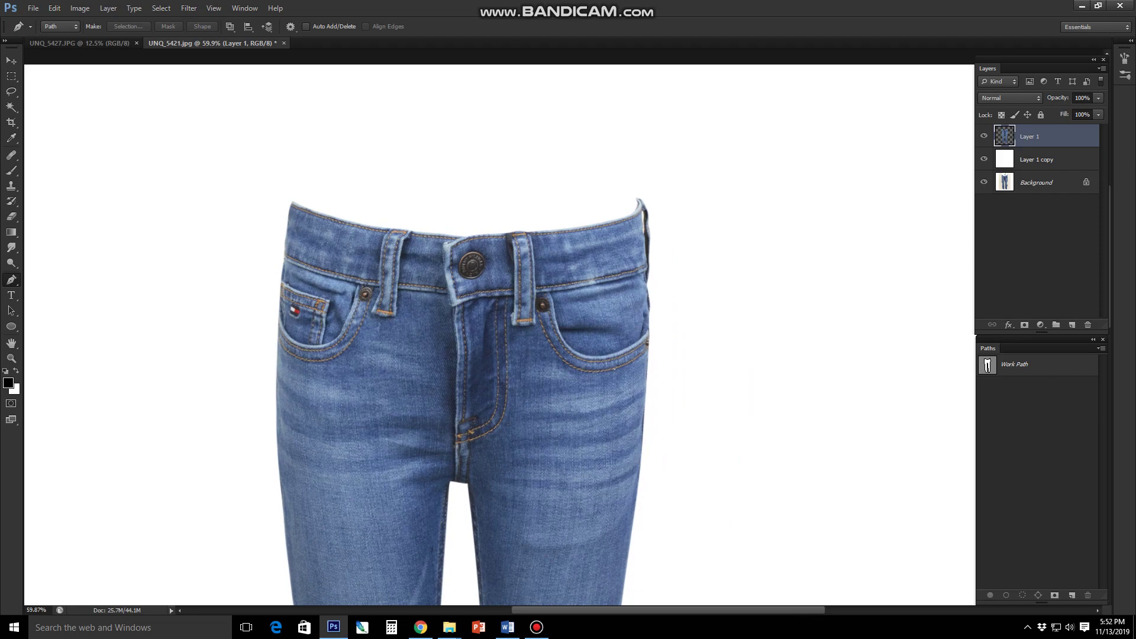
# - Check the waistband against a ruler guide, delete the Work Path and switch to UNQ_5427
pyautogui.hotkey('ctrl', 'r')
pyautogui.moveTo(671, 232); pyautogui.dragTo(693, 210)
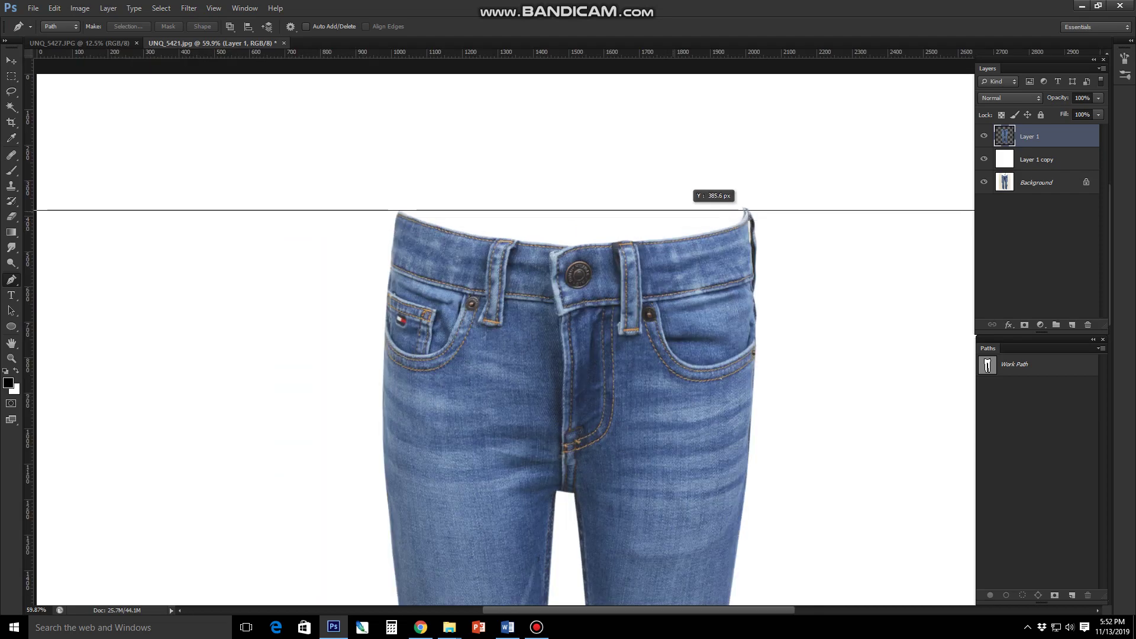
pyautogui.hotkey('ctrl', '-')
pyautogui.hotkey('ctrl', '-')
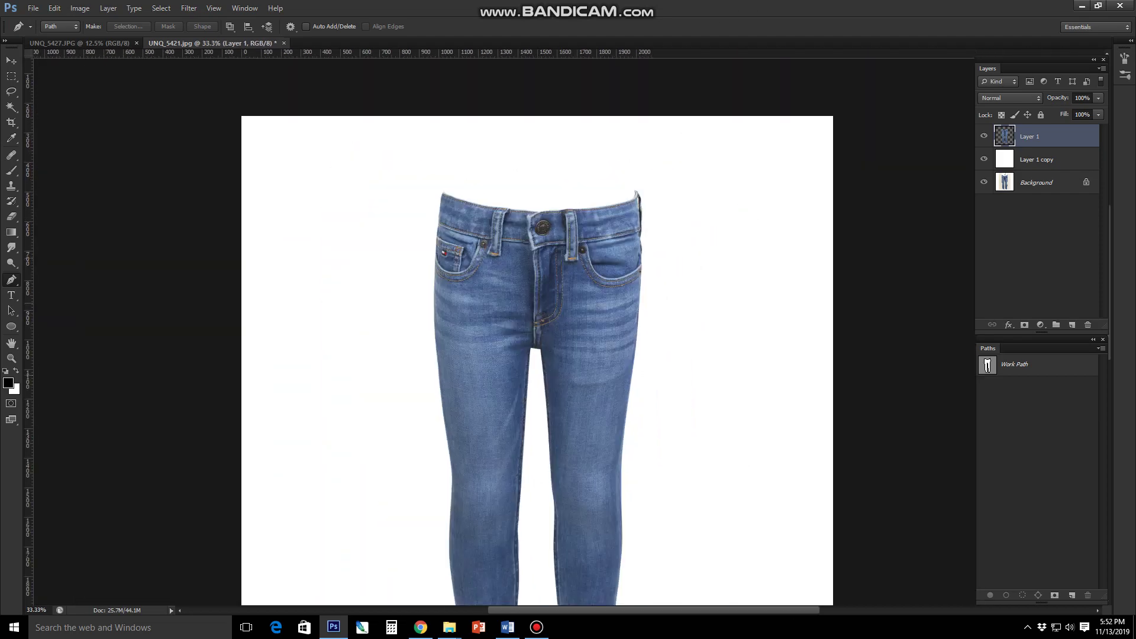
pyautogui.hotkey('ctrl', '-')
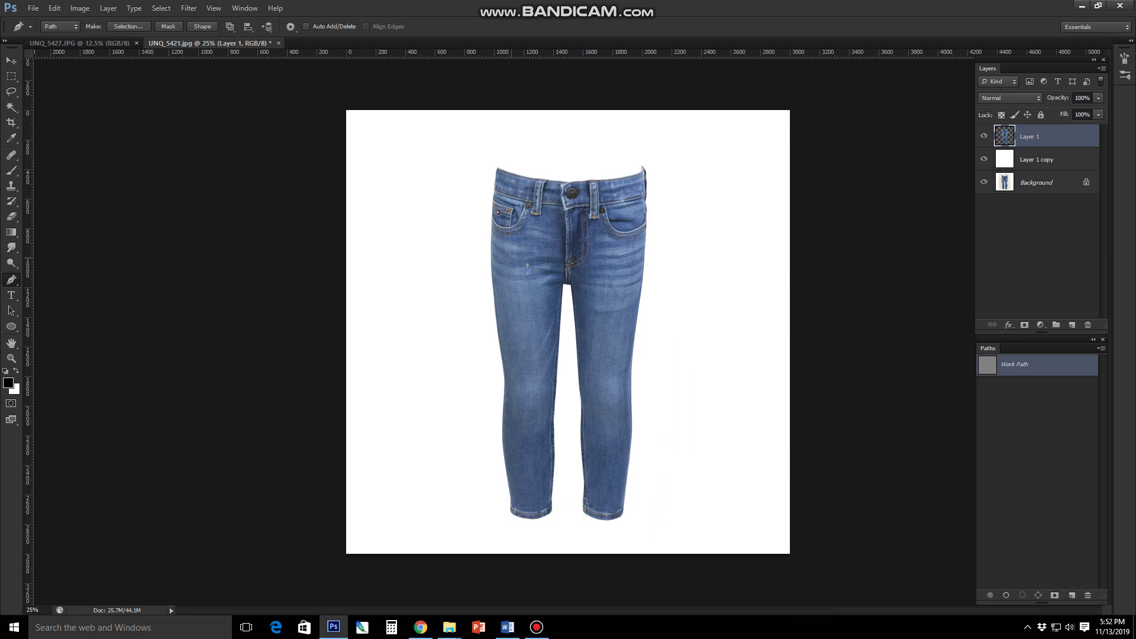
pyautogui.press('Delete')
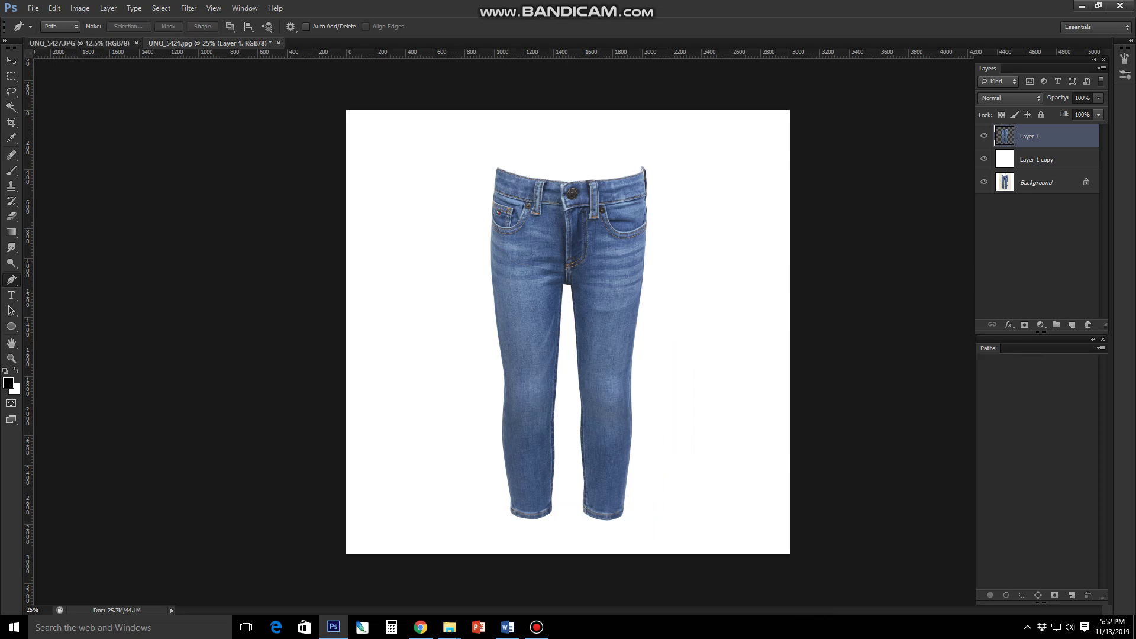
pyautogui.hotkey('ctrl', 'Tab')
# - Copy a marquee selection of the back waistband and paste it into the front jeans document
pyautogui.press('m')
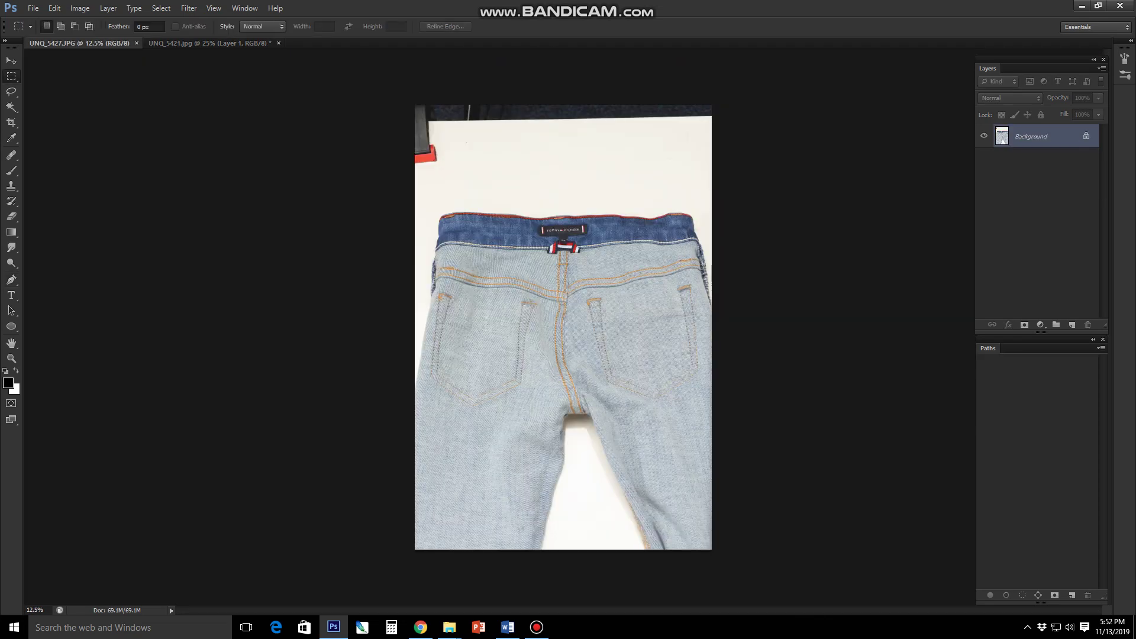
pyautogui.moveTo(707, 289); pyautogui.dragTo(711, 298)
pyautogui.hotkey('ctrl', 'Tab')
pyautogui.click(1035, 160)
pyautogui.hotkey('ctrl', 'v')
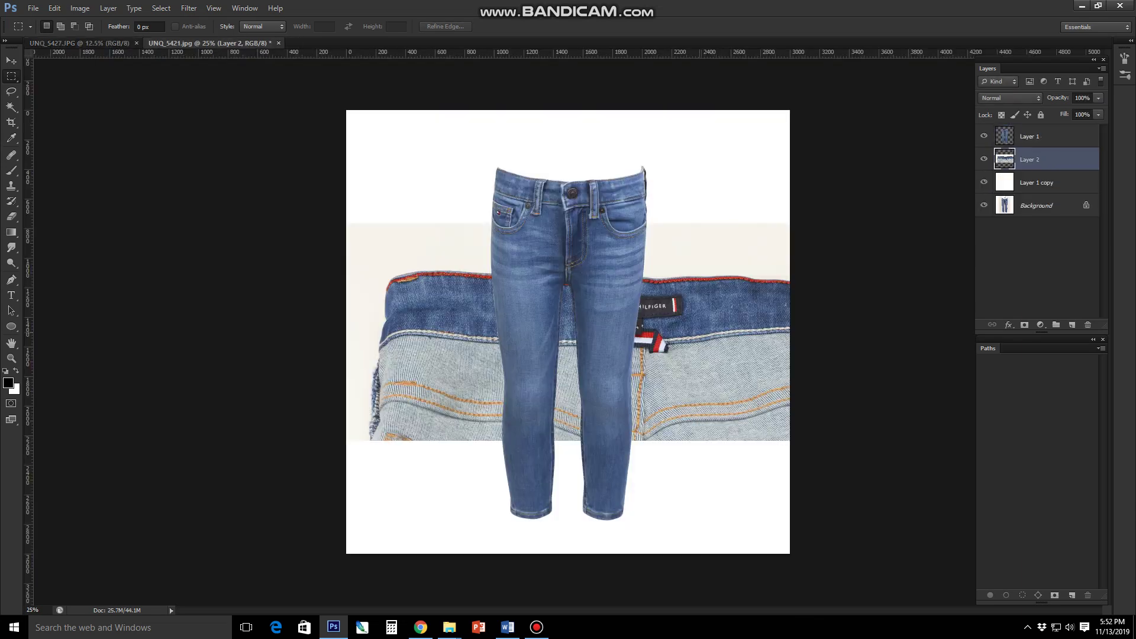
# - Scale down the pasted waistband piece and move it onto the front jeans' waist
pyautogui.hotkey('ctrl', 't')
pyautogui.moveTo(701, 290); pyautogui.dragTo(700, 209)
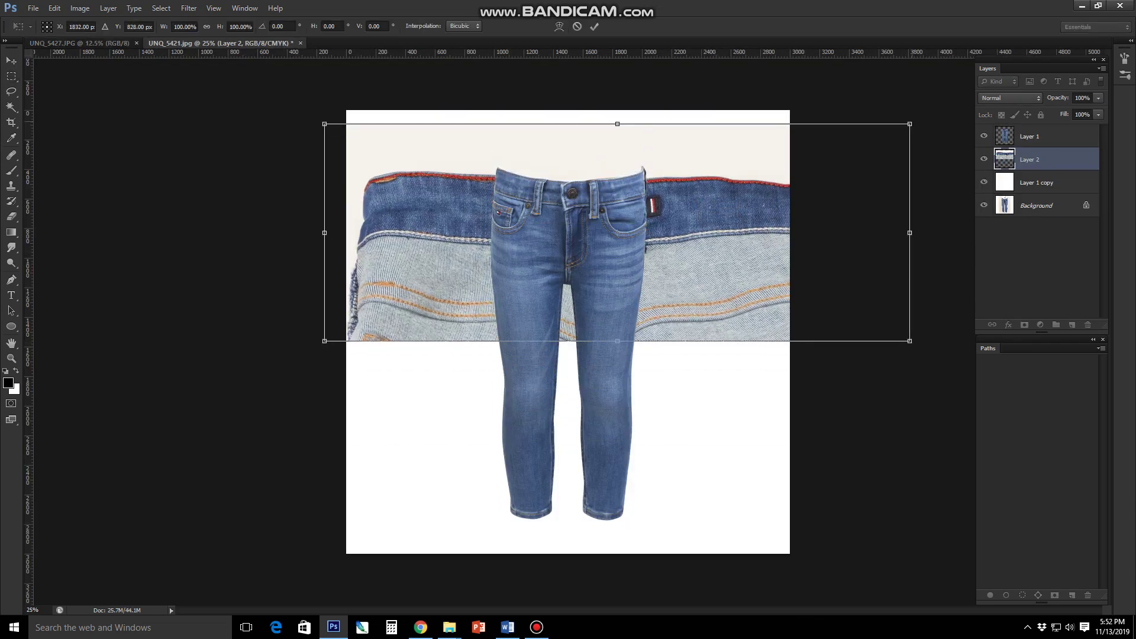
pyautogui.moveTo(910, 123); pyautogui.dragTo(737, 191)
pyautogui.moveTo(710, 231); pyautogui.dragTo(654, 155)
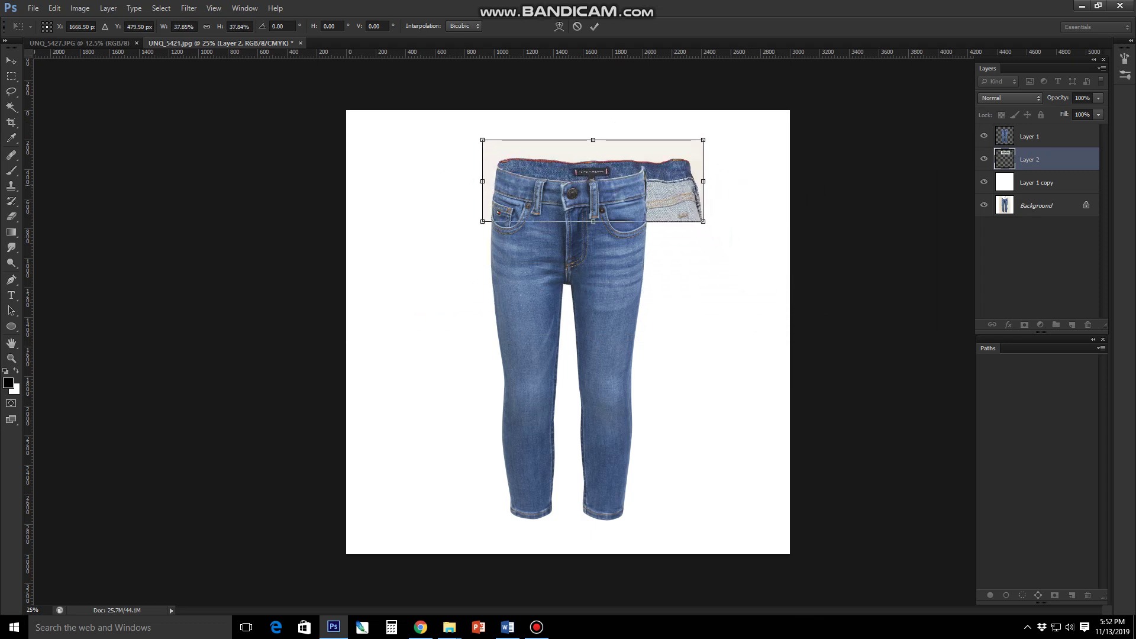
pyautogui.hotkey('ctrl', '+')
pyautogui.hotkey('ctrl', '+')
pyautogui.hotkey('ctrl', '+')
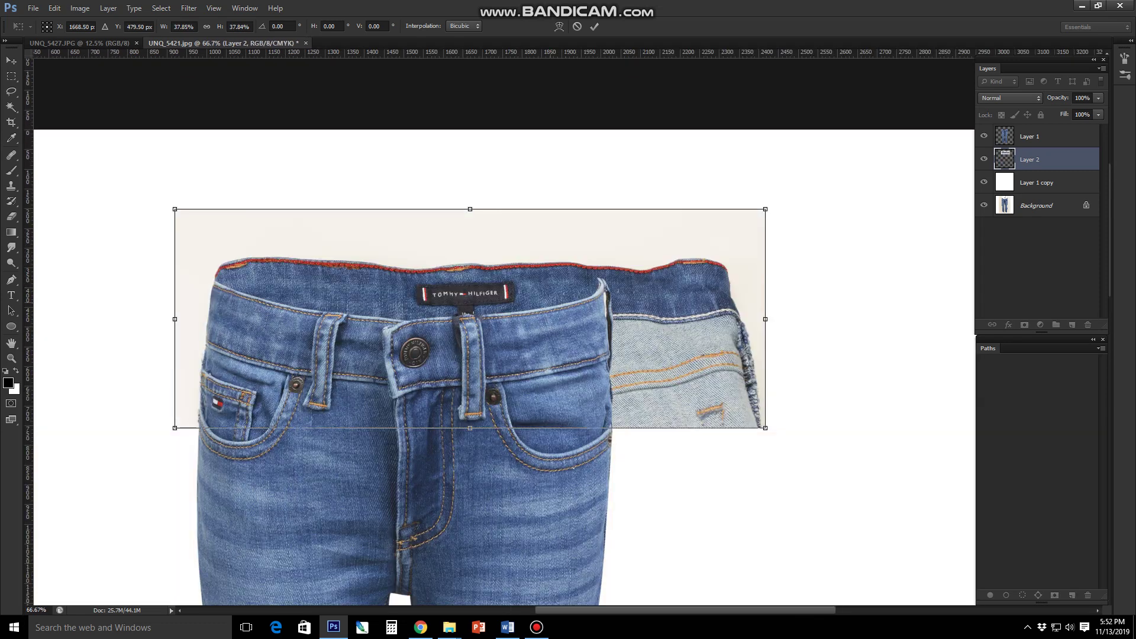
# - Fine-tune the waistband piece's size and leftward position behind the waist, then commit the transform
pyautogui.moveTo(470, 320); pyautogui.dragTo(431, 319)
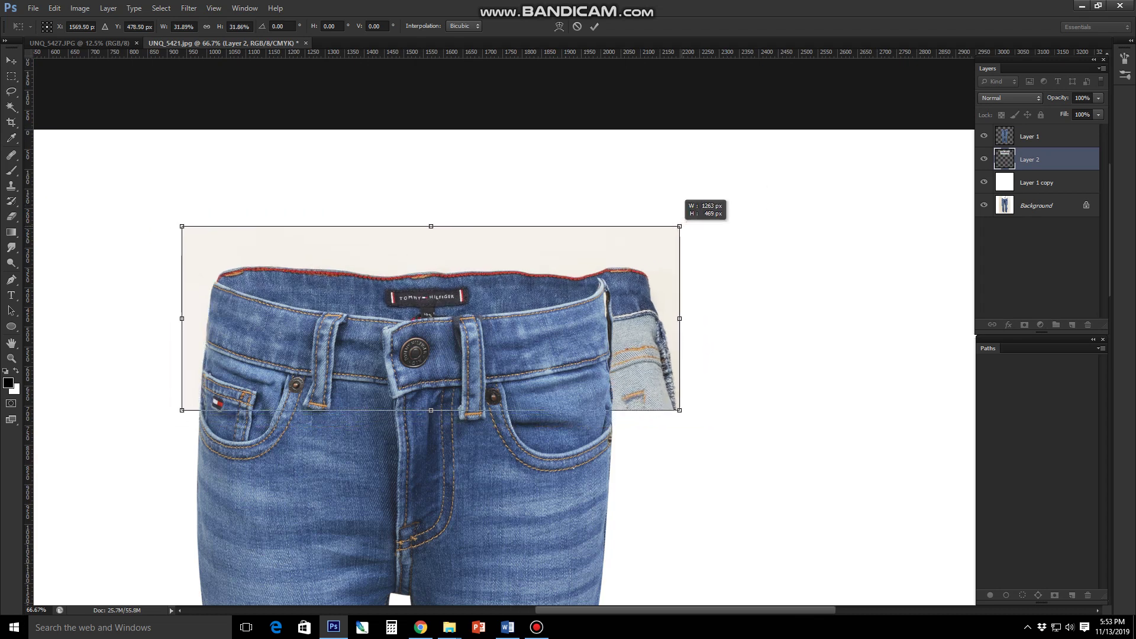
pyautogui.moveTo(726, 208); pyautogui.dragTo(669, 229)
pyautogui.moveTo(577, 263); pyautogui.dragTo(558, 266)
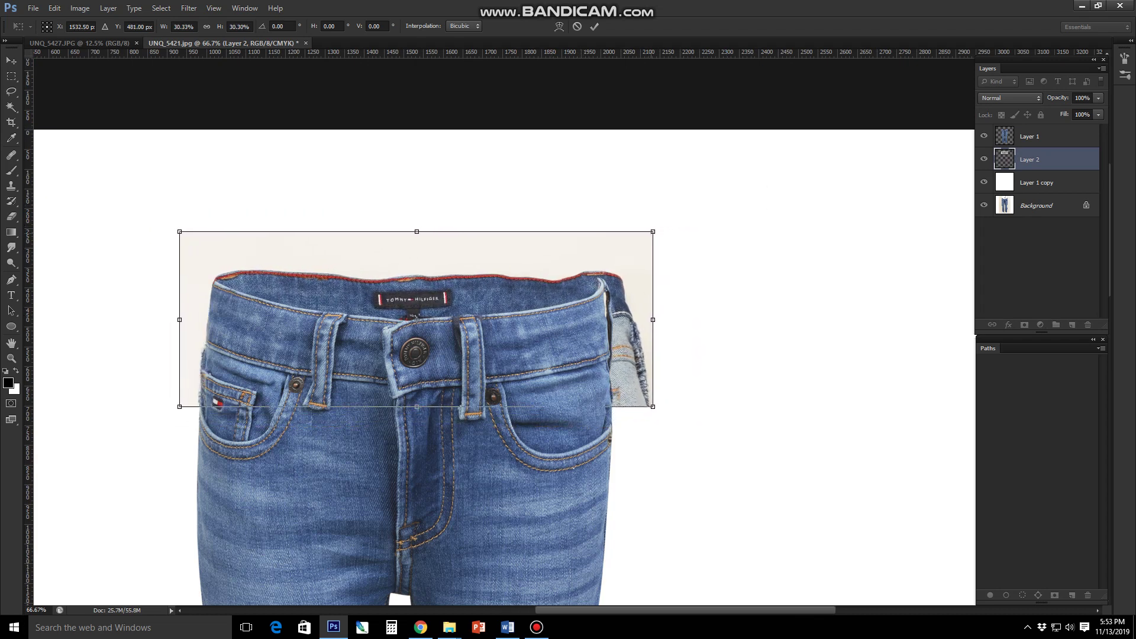
pyautogui.moveTo(652, 232); pyautogui.dragTo(632, 237)
pyautogui.moveTo(571, 263); pyautogui.dragTo(564, 264)
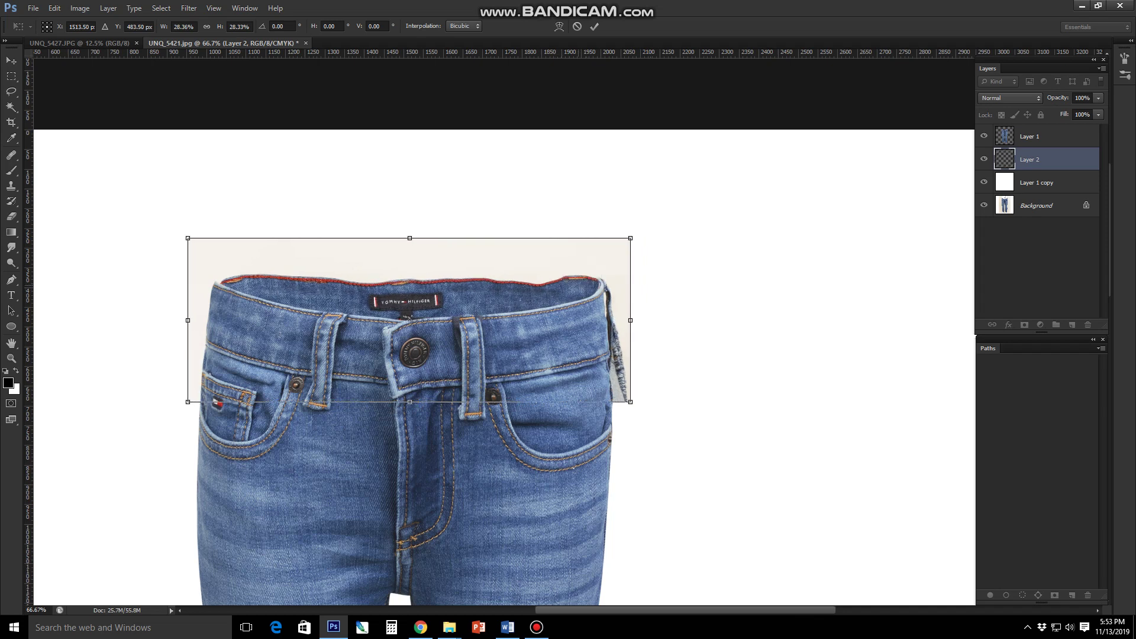
pyautogui.press('Left')
pyautogui.press('Left')
pyautogui.press('Left')
pyautogui.moveTo(629, 238); pyautogui.dragTo(631, 236)
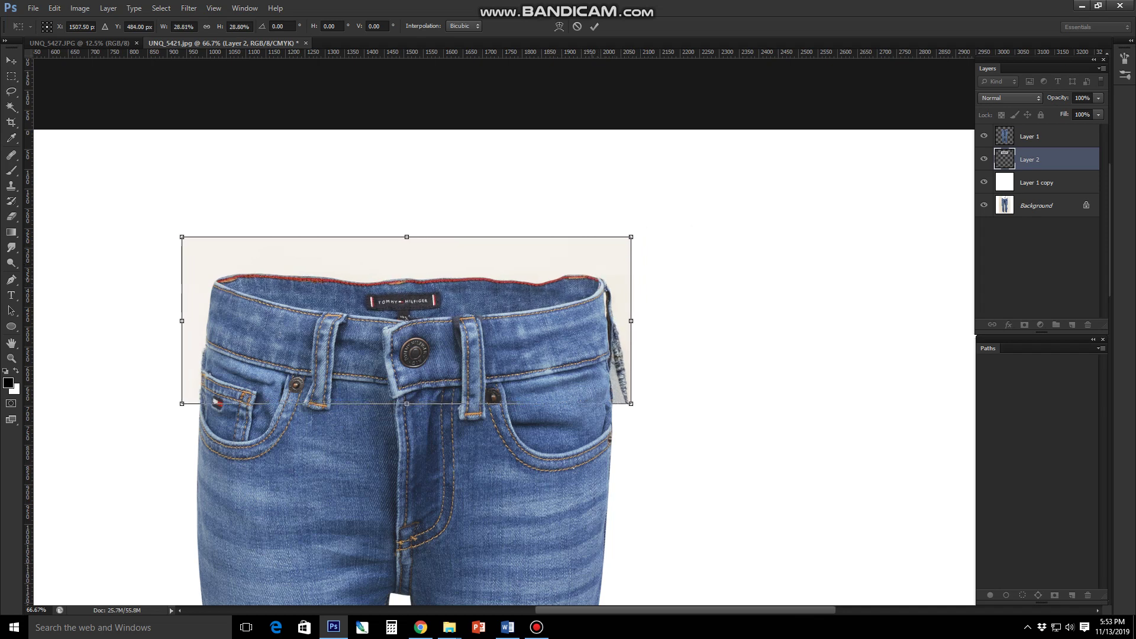
pyautogui.press('Return')
pyautogui.hotkey('ctrl', '-')
# - Open Liquify on Layer 2 with Layer 1 shown as a backdrop in front
pyautogui.hotkey('shift', 'ctrl', 'x')
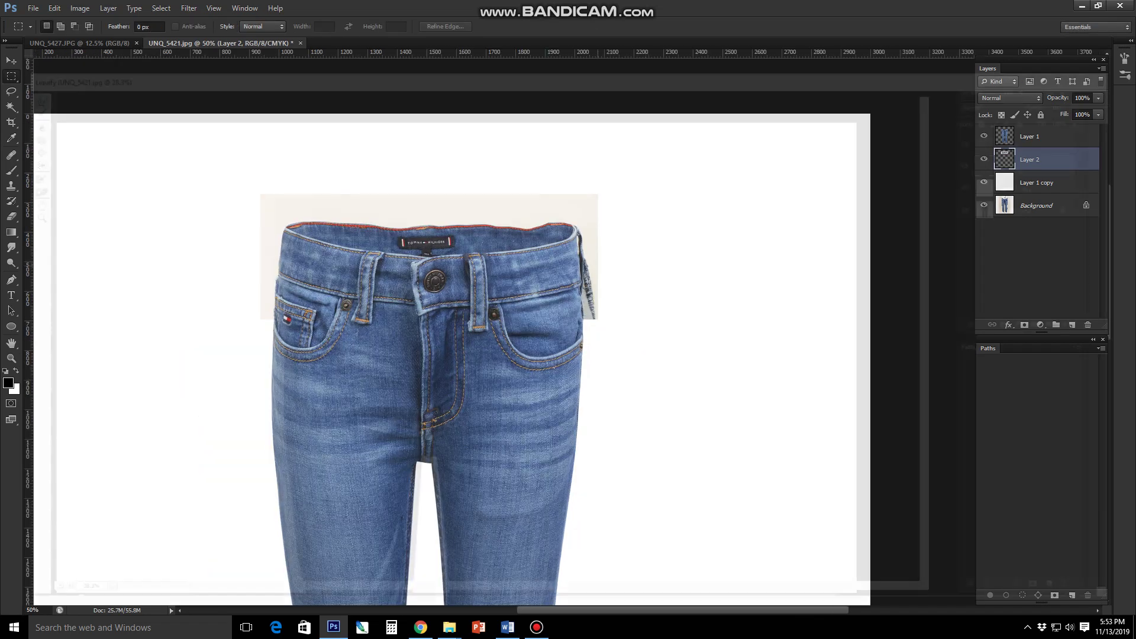
pyautogui.click(959, 410)
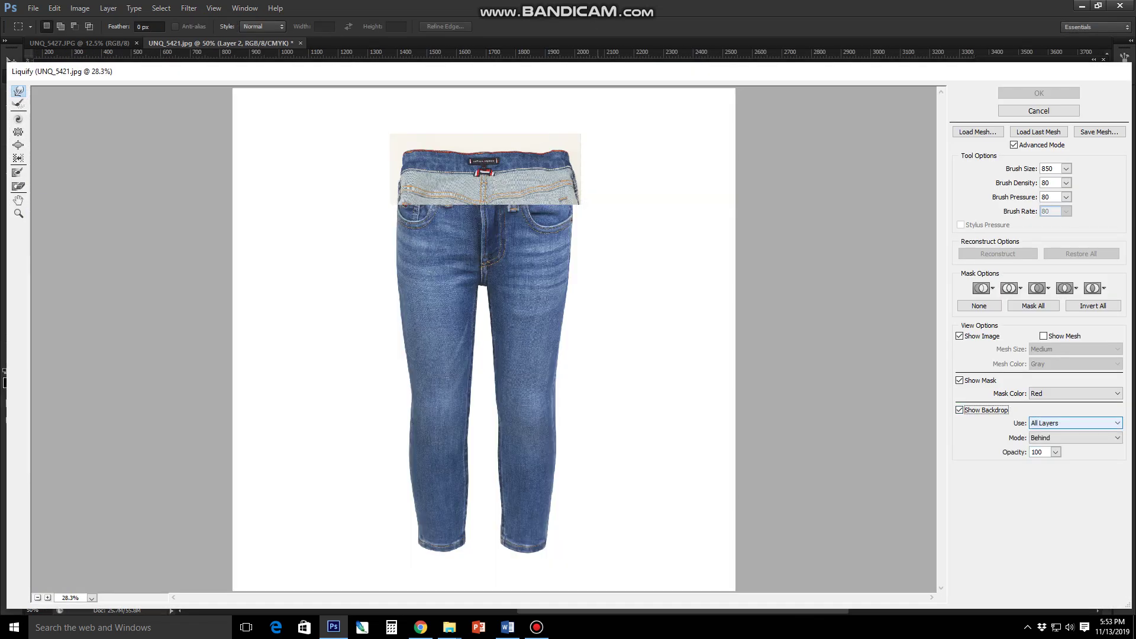
pyautogui.click(1074, 422)
pyautogui.click(1059, 454)
pyautogui.click(1074, 437)
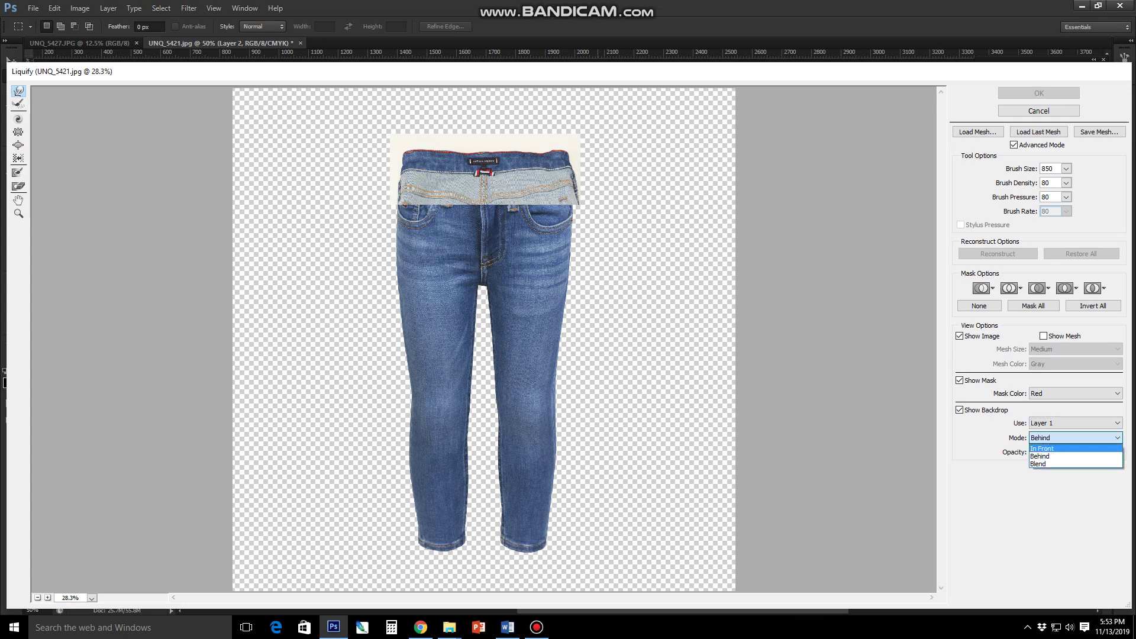
pyautogui.click(1042, 448)
# - Try Forward Warp pushes on the waistband and label, undoing the first attempts
pyautogui.scroll(3, 477, 375)
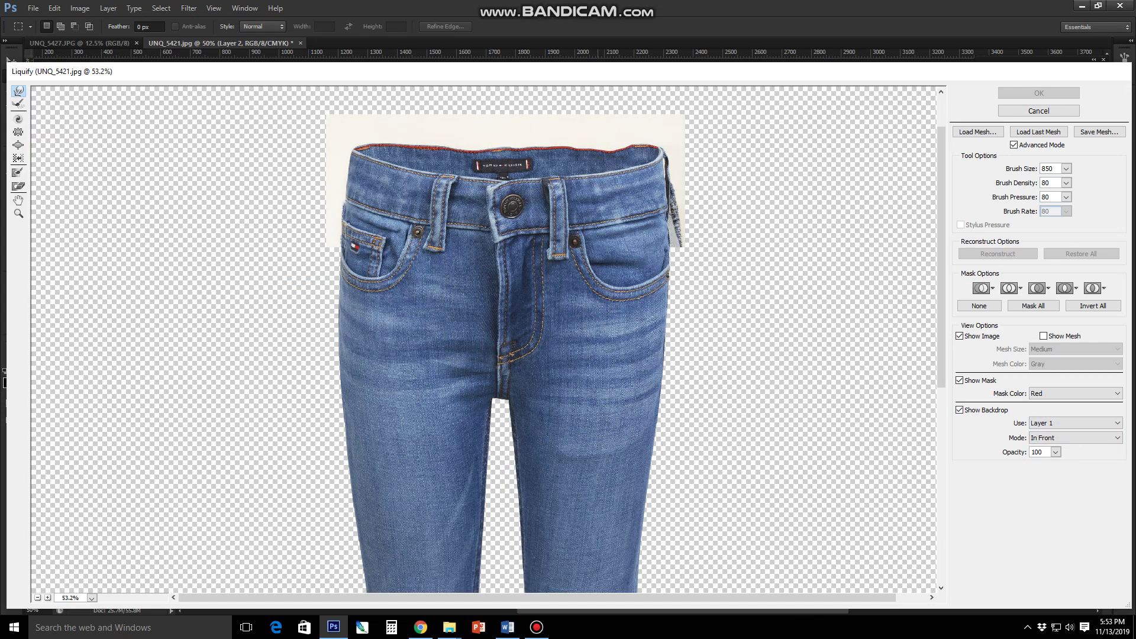
pyautogui.scroll(2, 500, 297)
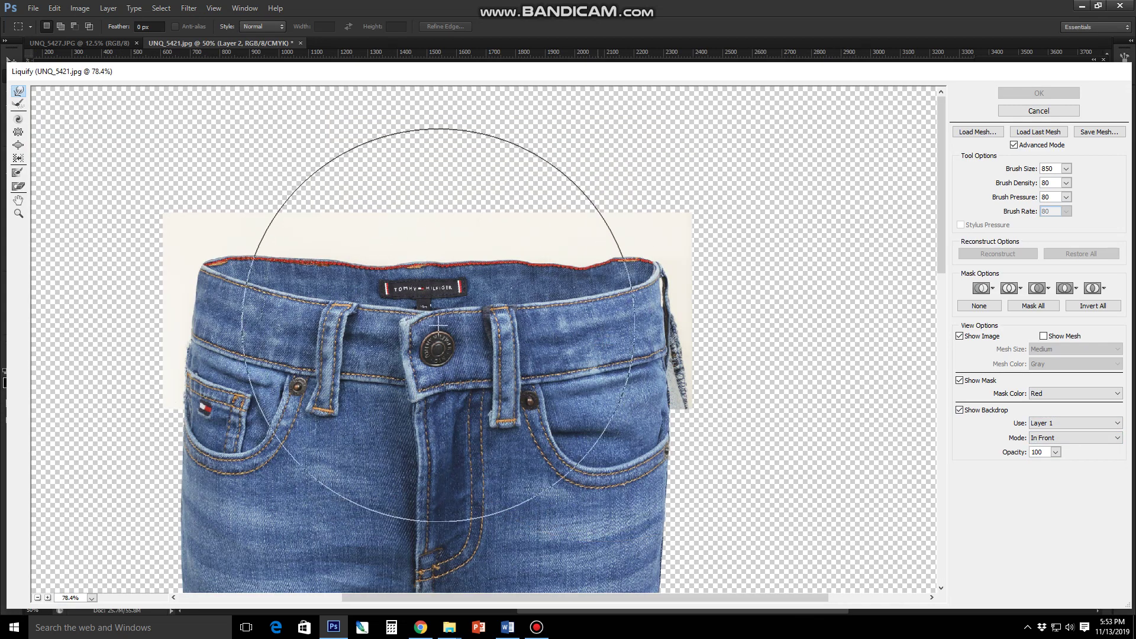
pyautogui.moveTo(429, 290); pyautogui.dragTo(429, 284)
pyautogui.press('[')
pyautogui.press('[')
pyautogui.press('[')
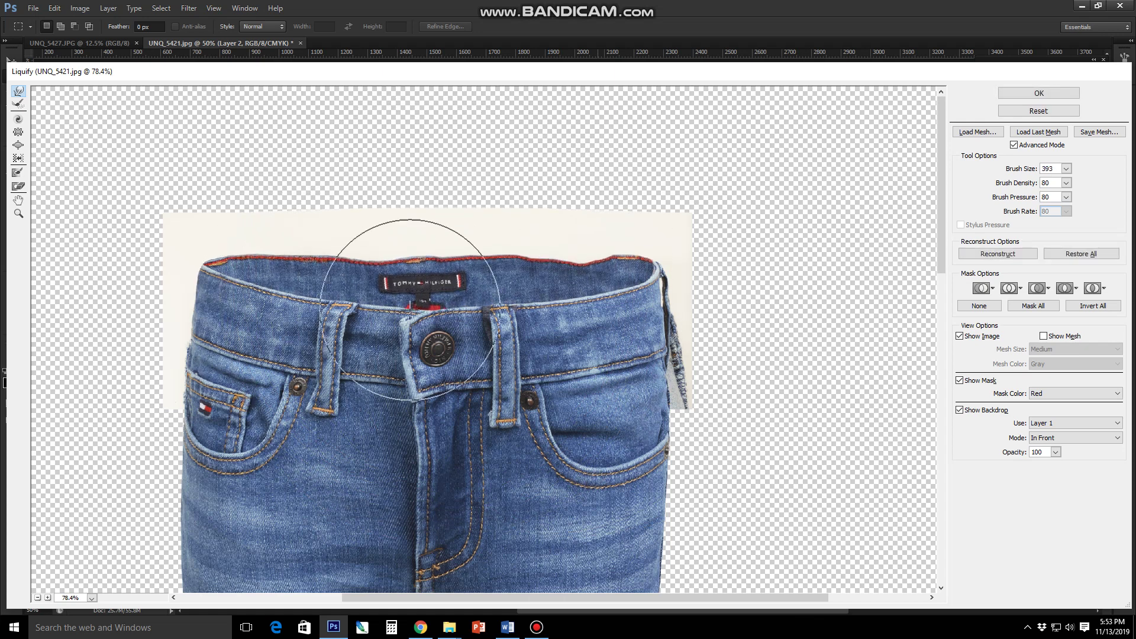
pyautogui.hotkey('ctrl', 'z')
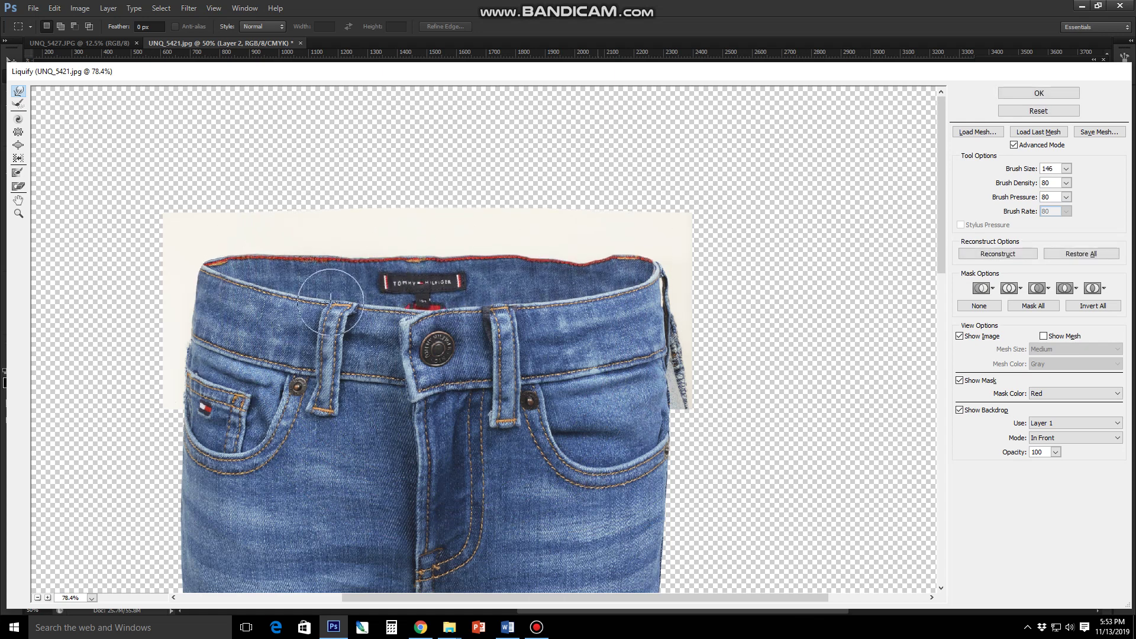
pyautogui.press(']')
pyautogui.press(']')
pyautogui.press(']')
pyautogui.moveTo(472, 292); pyautogui.dragTo(472, 286)
pyautogui.press('[')
pyautogui.press('[')
pyautogui.press('[')
pyautogui.press(']')
pyautogui.press(']')
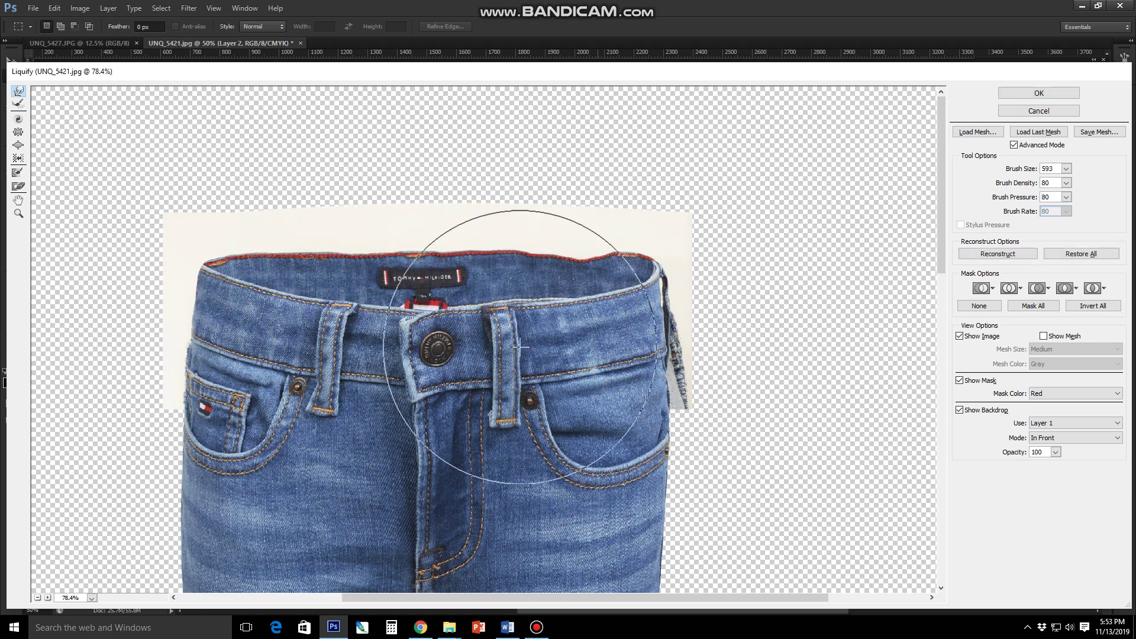
pyautogui.hotkey('ctrl', 'z')
pyautogui.press('[')
pyautogui.press('[')
pyautogui.press('[')
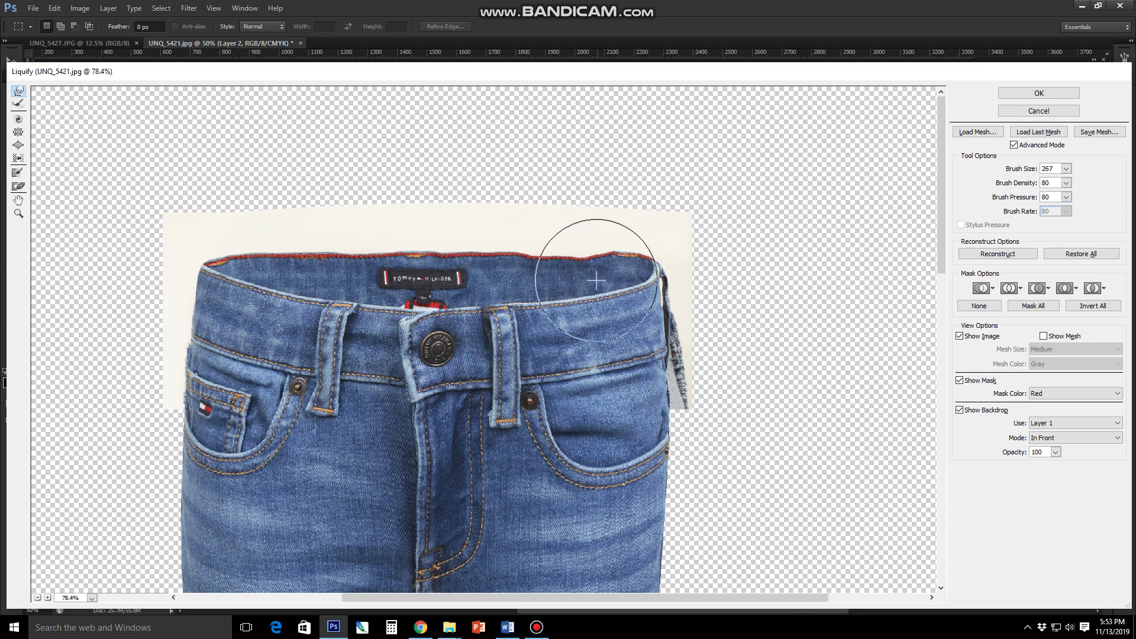
# - At 100% zoom, size the brush and push the label and waistband slightly upward
pyautogui.hotkey('ctrl', '+')
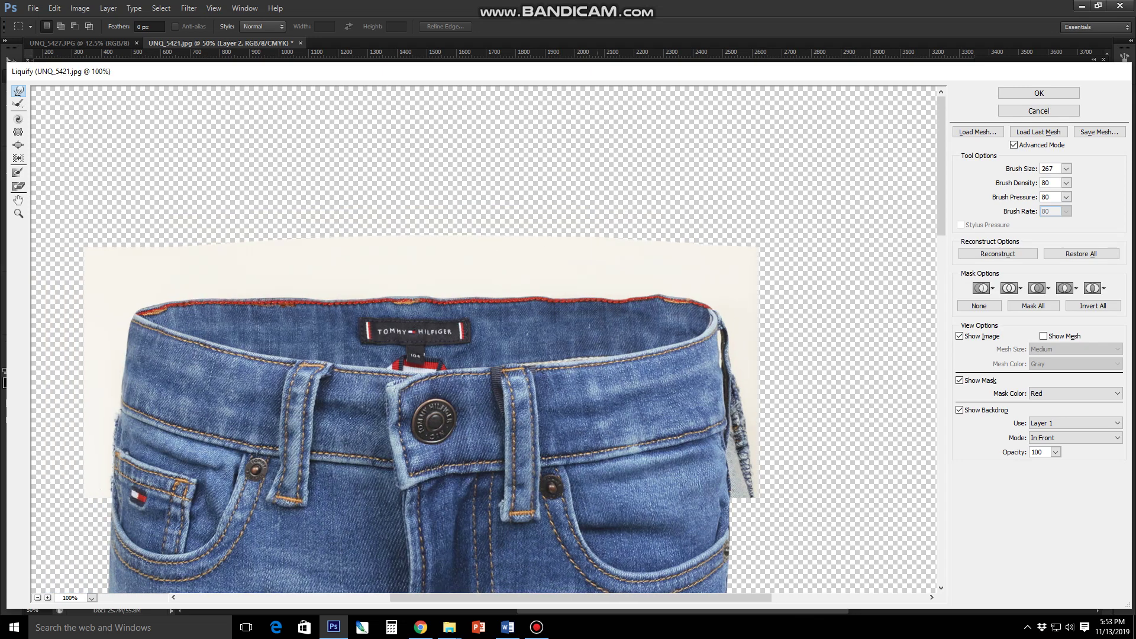
pyautogui.press('[')
pyautogui.press('[')
pyautogui.press('[')
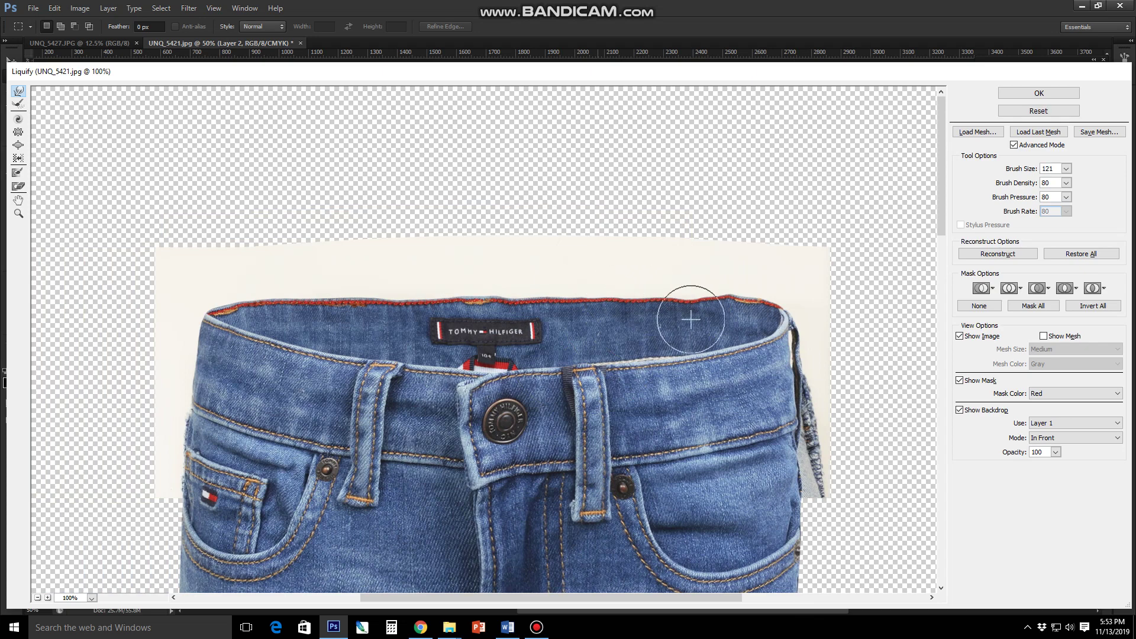
pyautogui.press(']')
pyautogui.press(']')
pyautogui.press(']')
pyautogui.press(']')
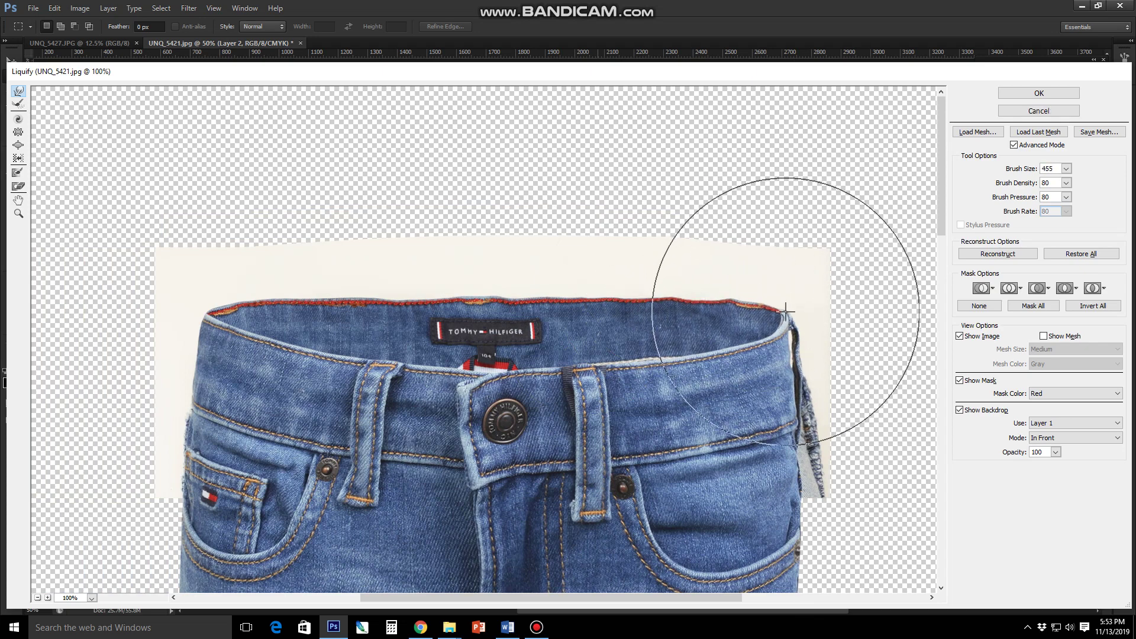
pyautogui.press(']')
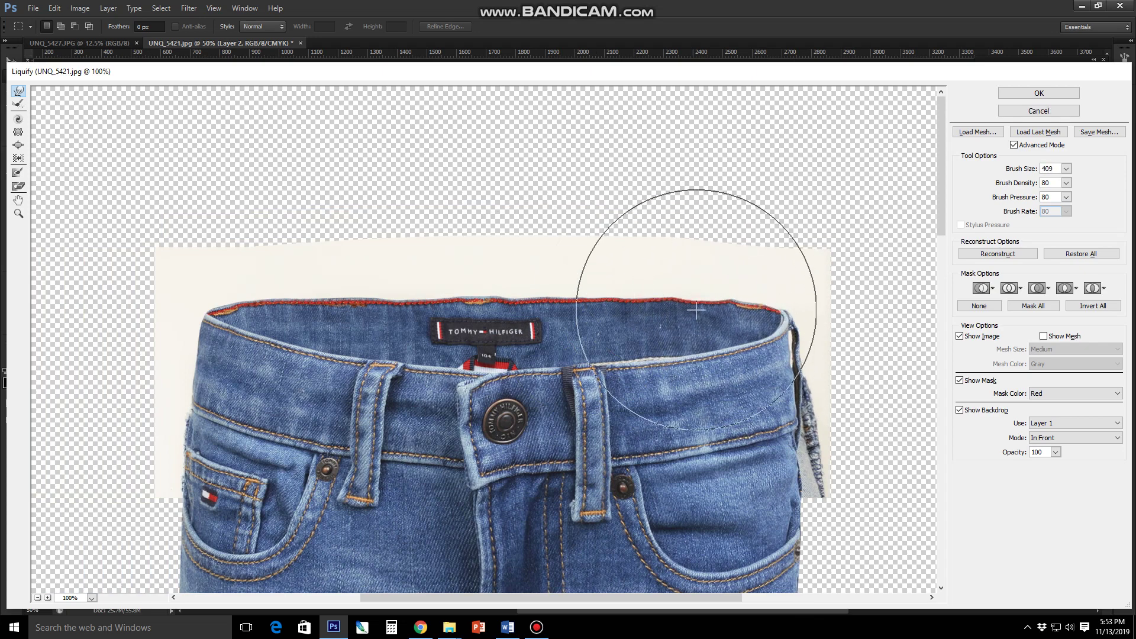
pyautogui.press('[')
pyautogui.press('[')
pyautogui.press('[')
pyautogui.press('[')
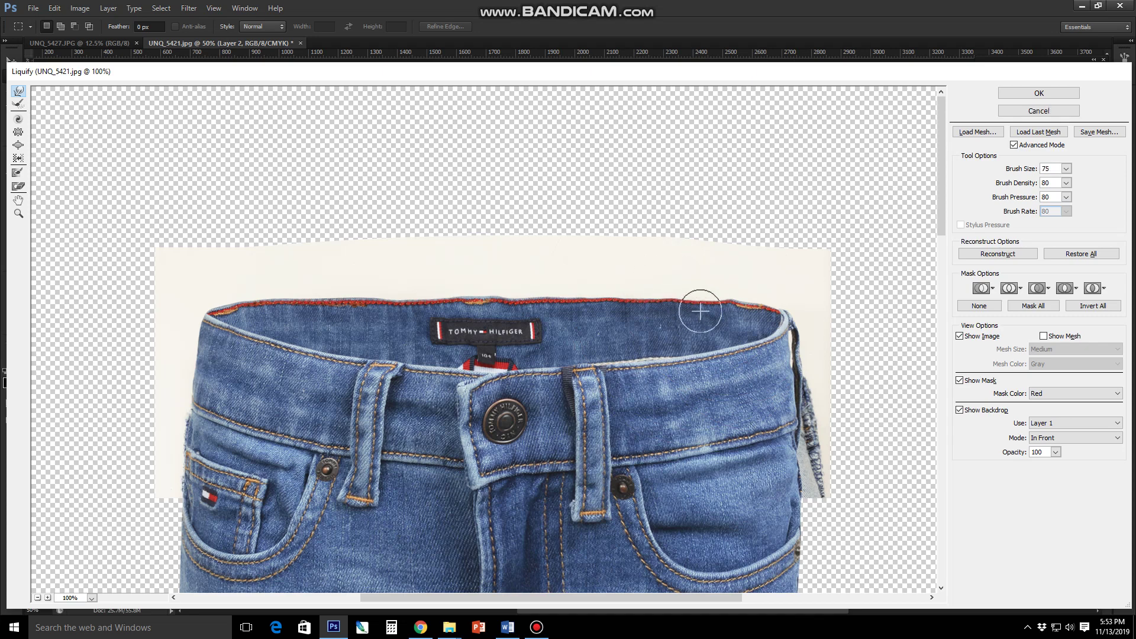
pyautogui.press('[')
pyautogui.press('[')
pyautogui.press('[')
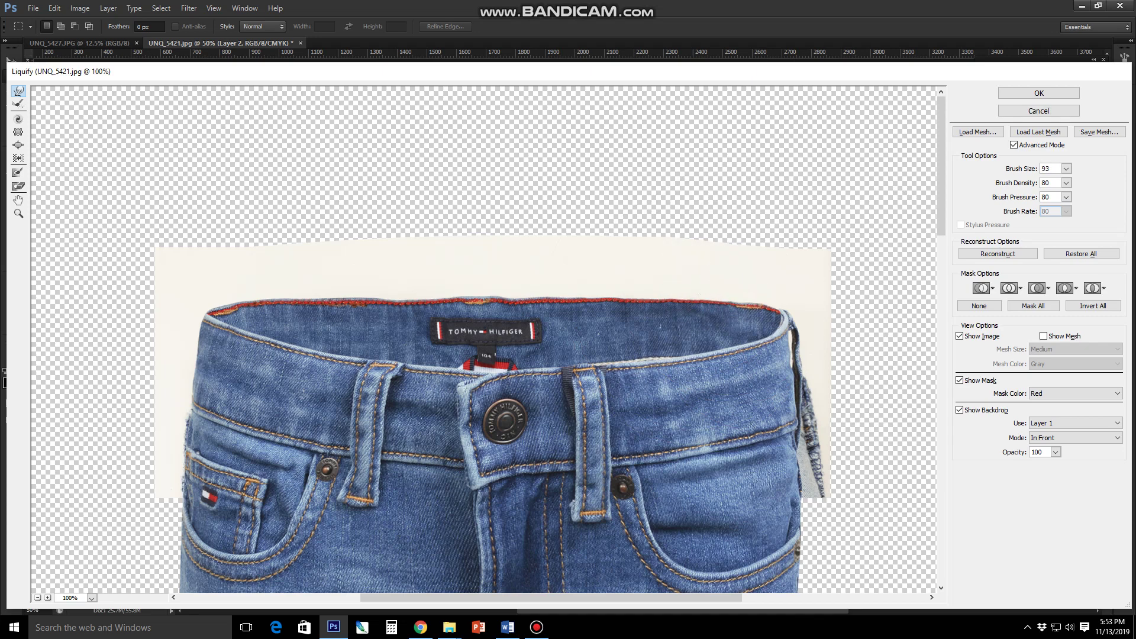
pyautogui.scroll(-2, 319, 278)
pyautogui.press('[')
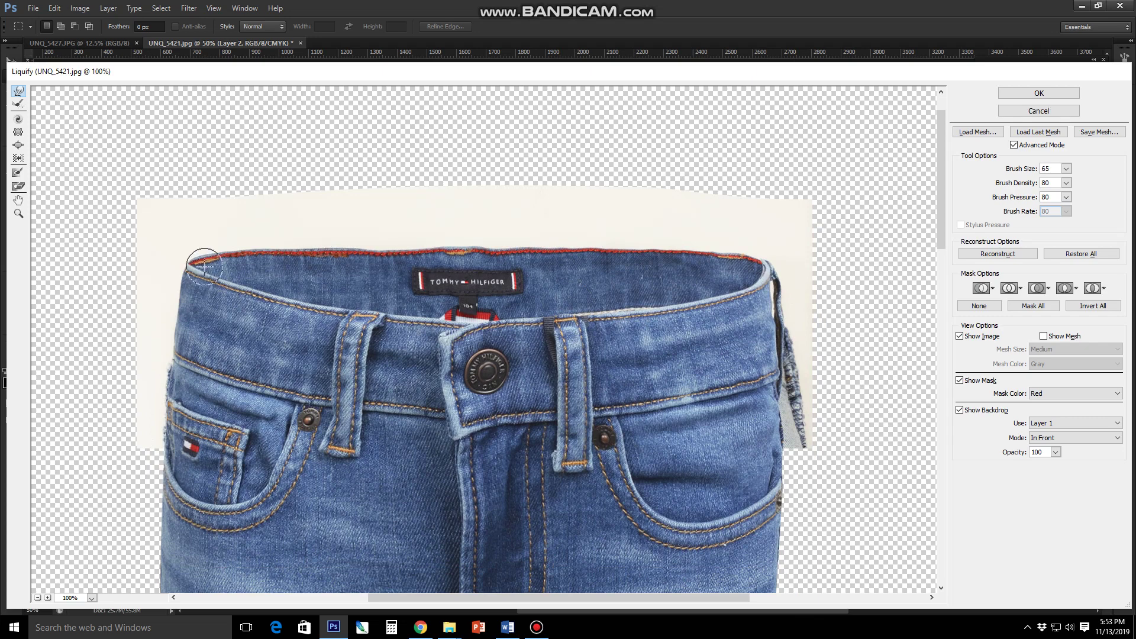
pyautogui.press(']')
pyautogui.press(']')
pyautogui.press(']')
pyautogui.press(']')
pyautogui.press(']')
pyautogui.press(']')
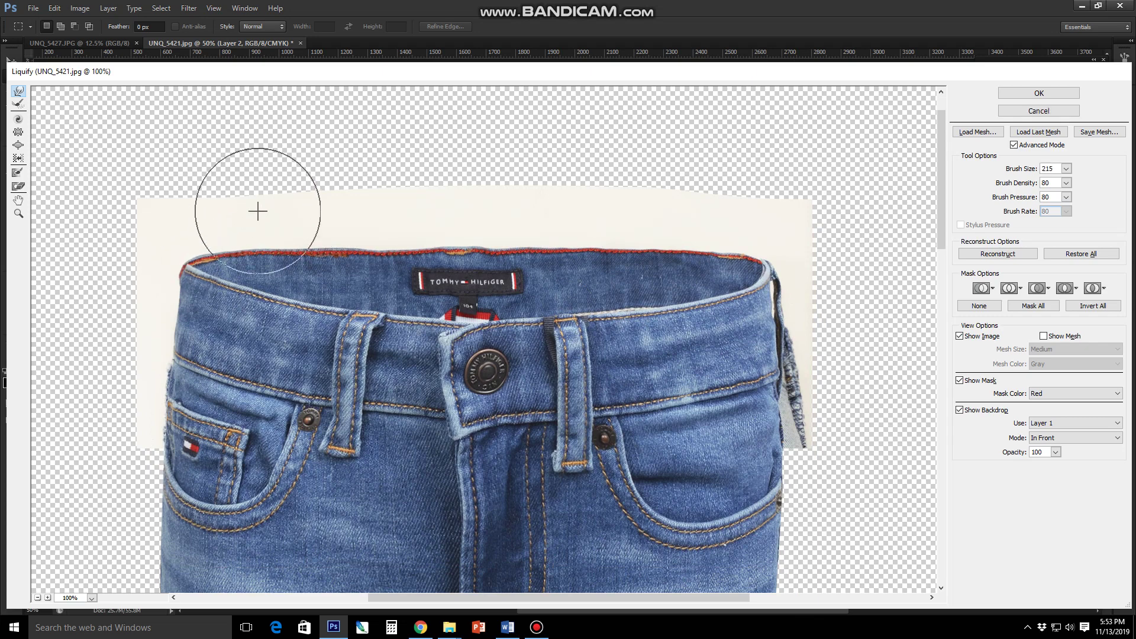
pyautogui.hscroll(2, 243, 225)
pyautogui.scroll(-1, 242, 225)
pyautogui.press('[')
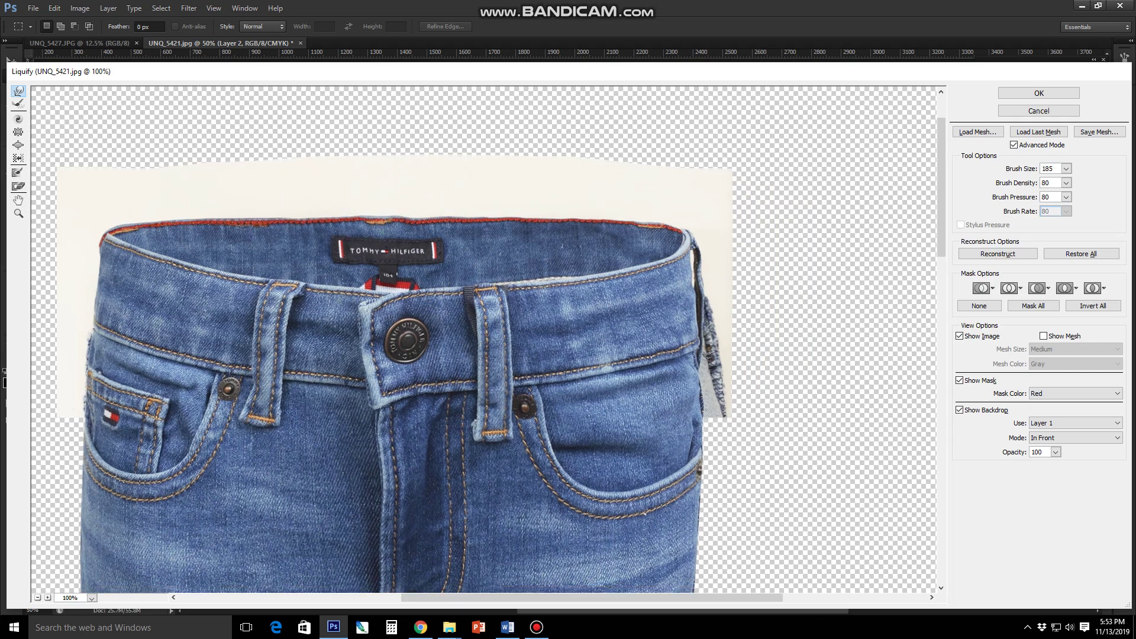
pyautogui.scroll(-1, 363, 202)
pyautogui.hscroll(1, 363, 202)
pyautogui.press(']')
pyautogui.press(']')
pyautogui.press(']')
pyautogui.press('[')
pyautogui.press('[')
pyautogui.press('[')
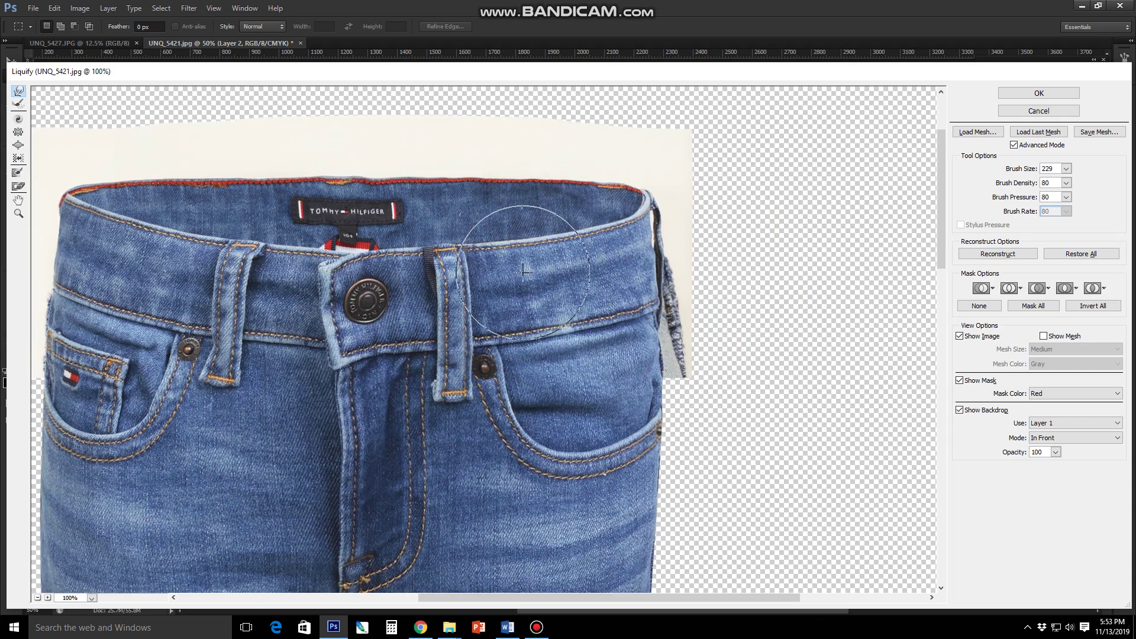
pyautogui.moveTo(354, 229); pyautogui.dragTo(355, 224)
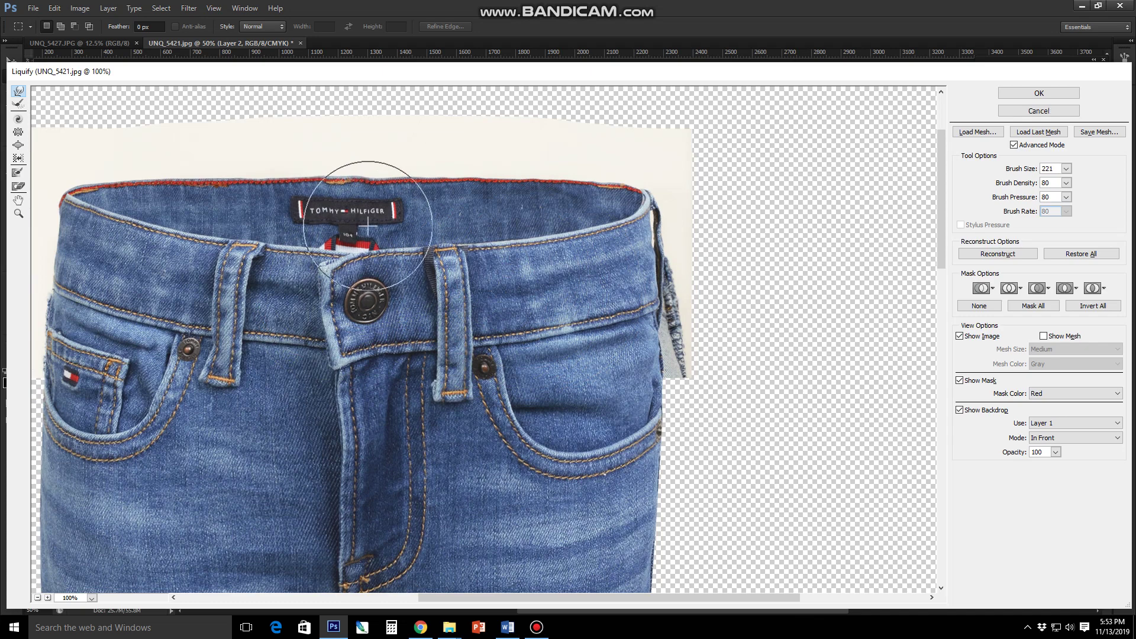
pyautogui.press('[')
pyautogui.press('[')
pyautogui.press('[')
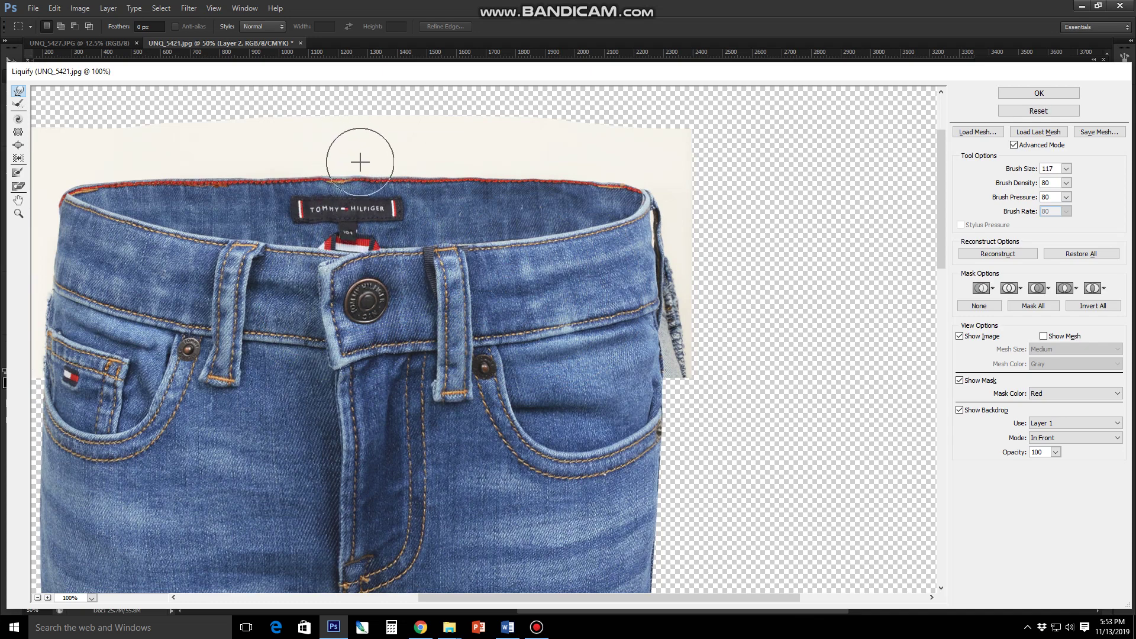
pyautogui.press(']')
pyautogui.hotkey('ctrl', '-')
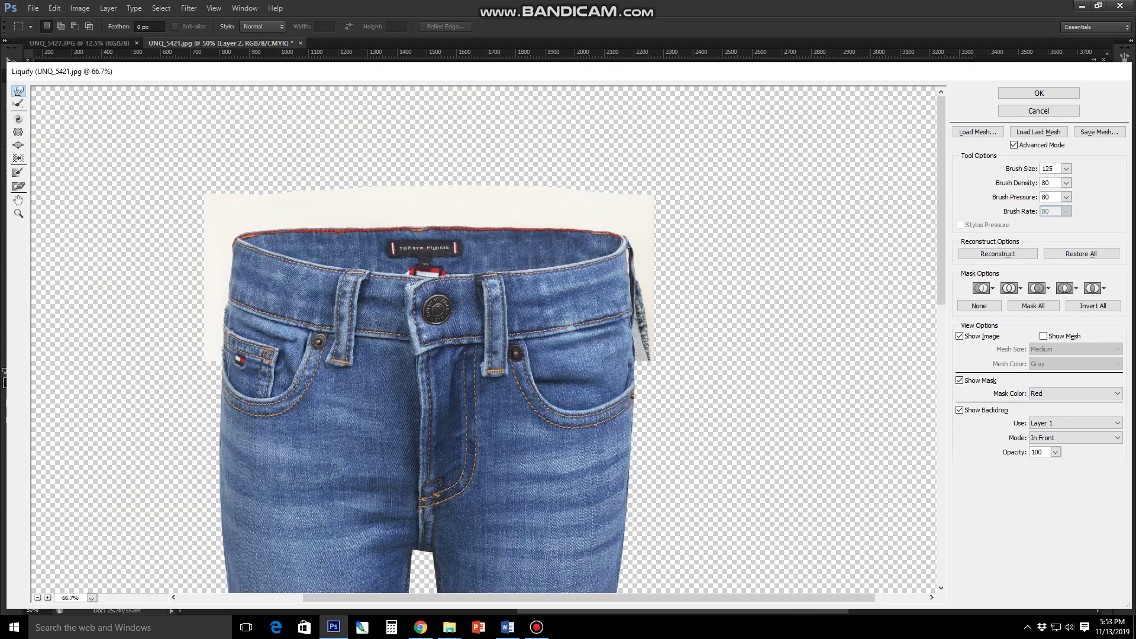
# - Apply the Liquify warp, dismiss the feather warning, and reopen Liquify on Layer 1
pyautogui.press('Return')
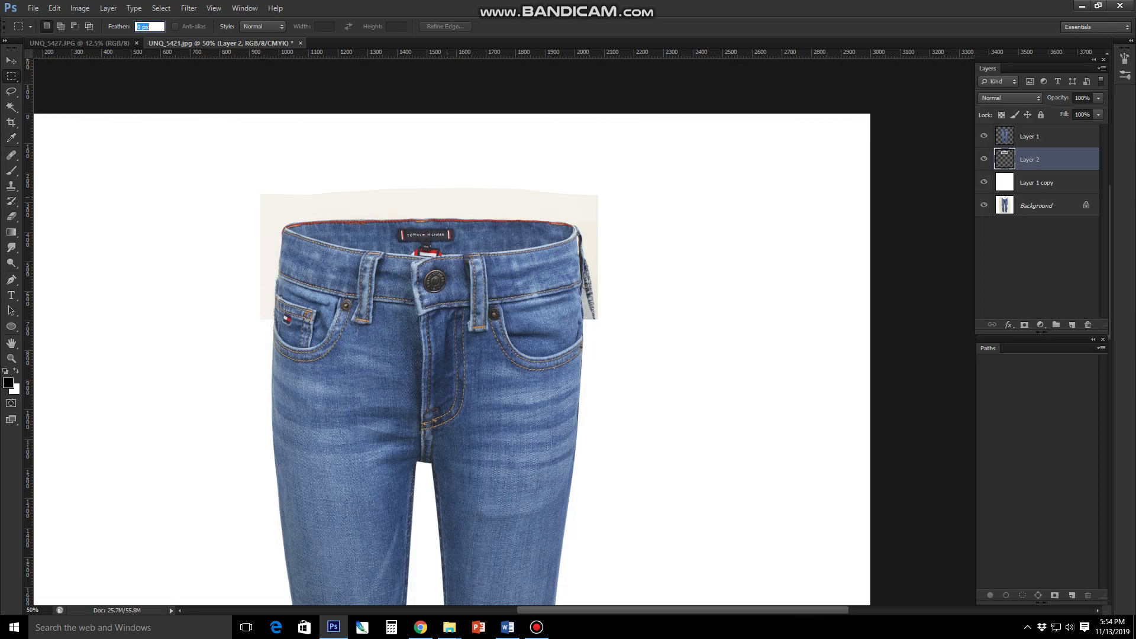
pyautogui.hotkey('ctrl', '-')
pyautogui.press('Return')
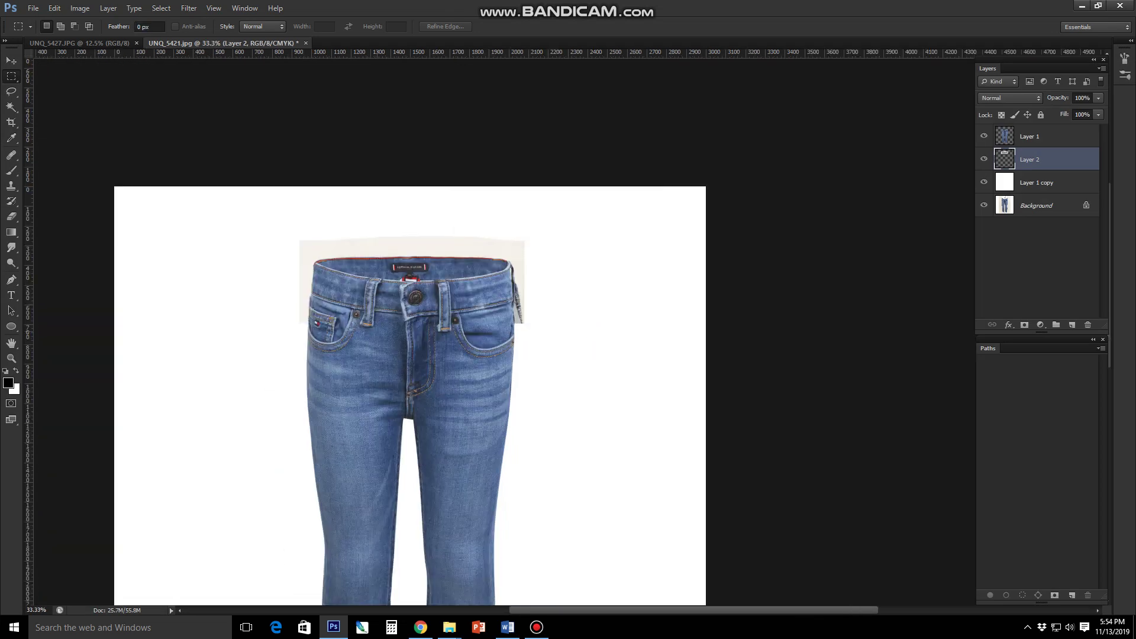
pyautogui.hotkey('alt', ']')
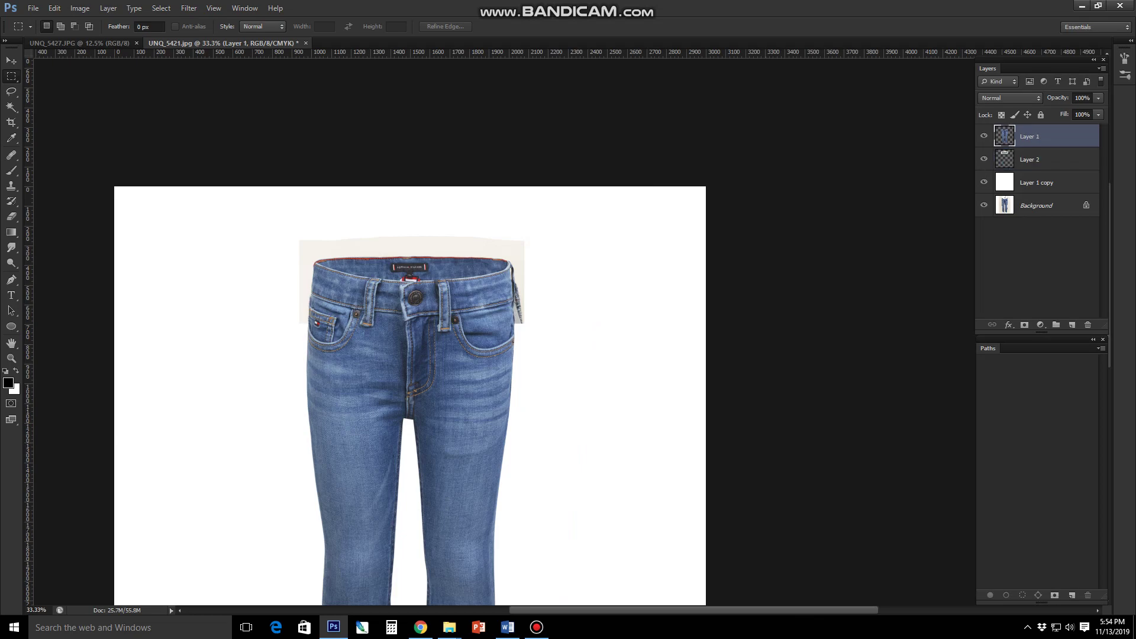
pyautogui.hotkey('ctrl', 'shift', 'x')
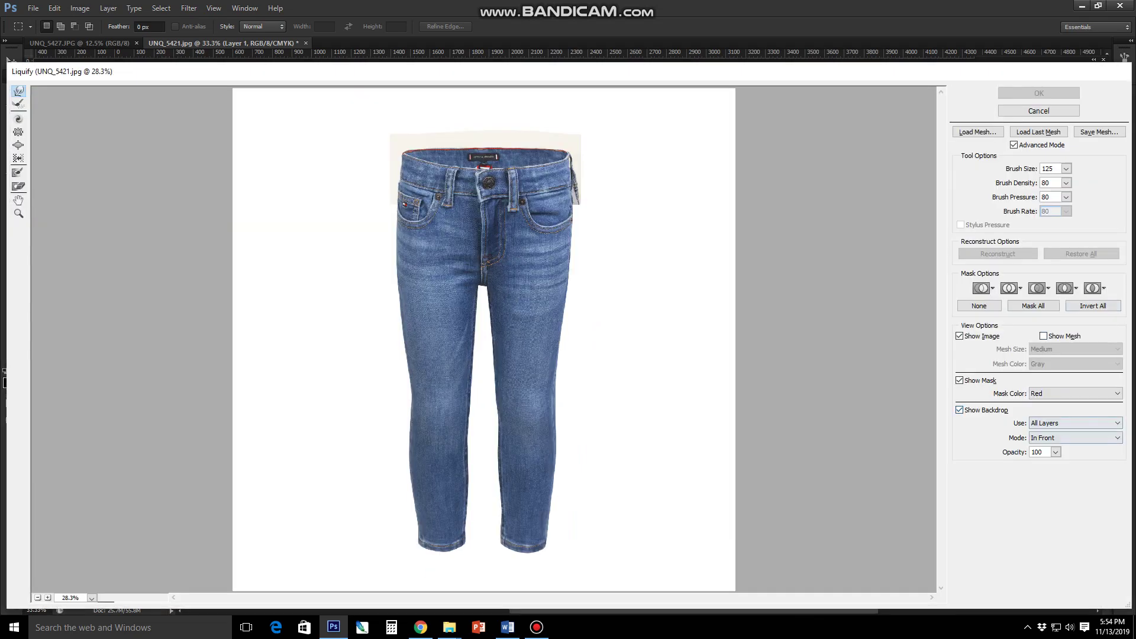
# - Show Layer 2 as a backdrop behind the jeans and warp the jeans' left side
pyautogui.click(1074, 423)
pyautogui.click(1059, 464)
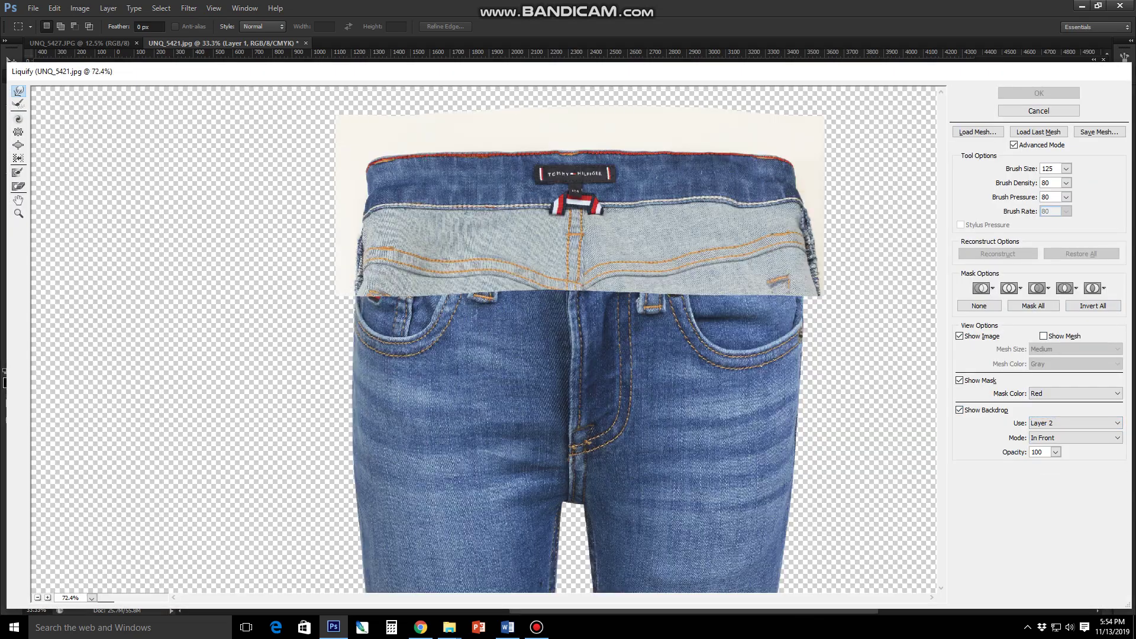
pyautogui.scroll(5, 398, 225)
pyautogui.click(1075, 438)
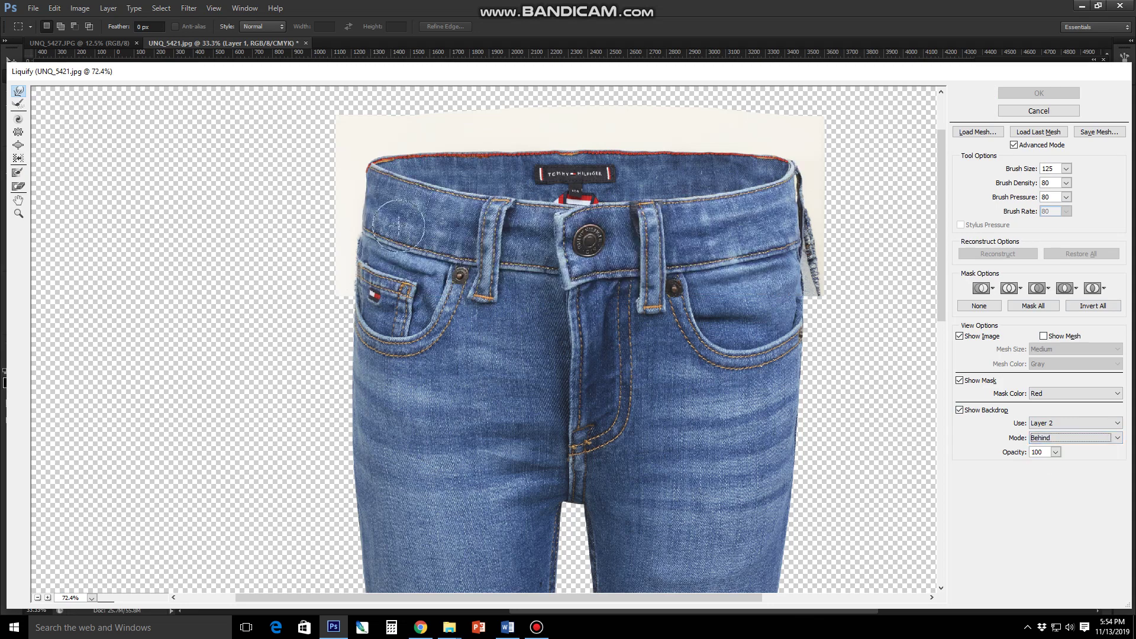
pyautogui.press(']')
pyautogui.press(']')
pyautogui.press(']')
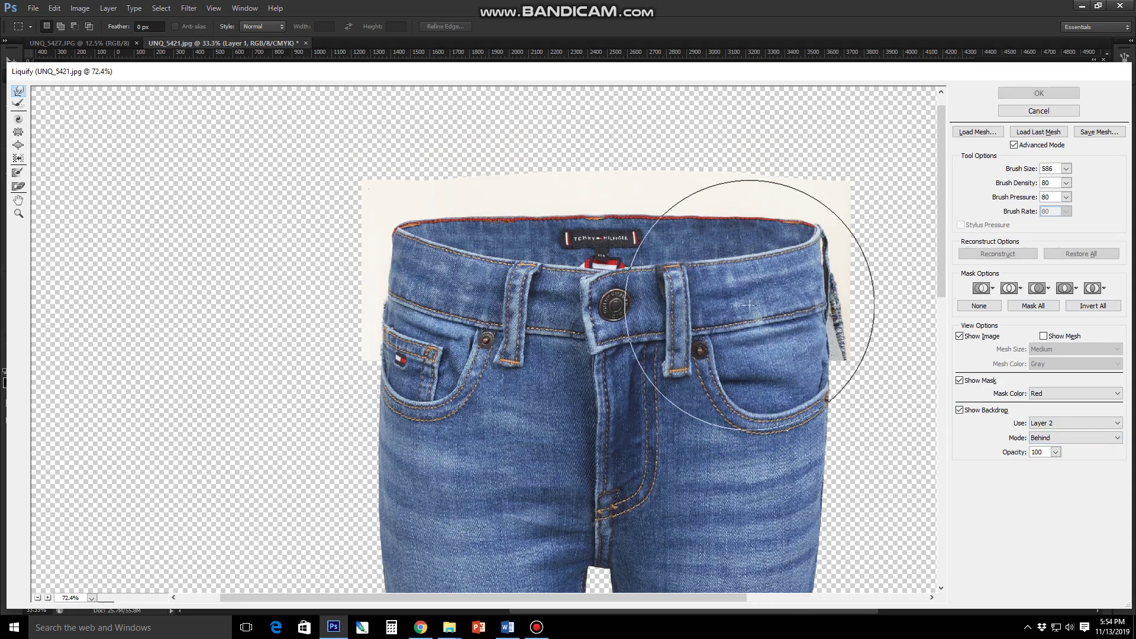
pyautogui.press('[')
pyautogui.press('[')
pyautogui.moveTo(381, 241); pyautogui.dragTo(419, 253)
# - Resize the warp brush, refine the waist area, and apply the Liquify reshaping to Layer 1
pyautogui.press('[')
pyautogui.press('[')
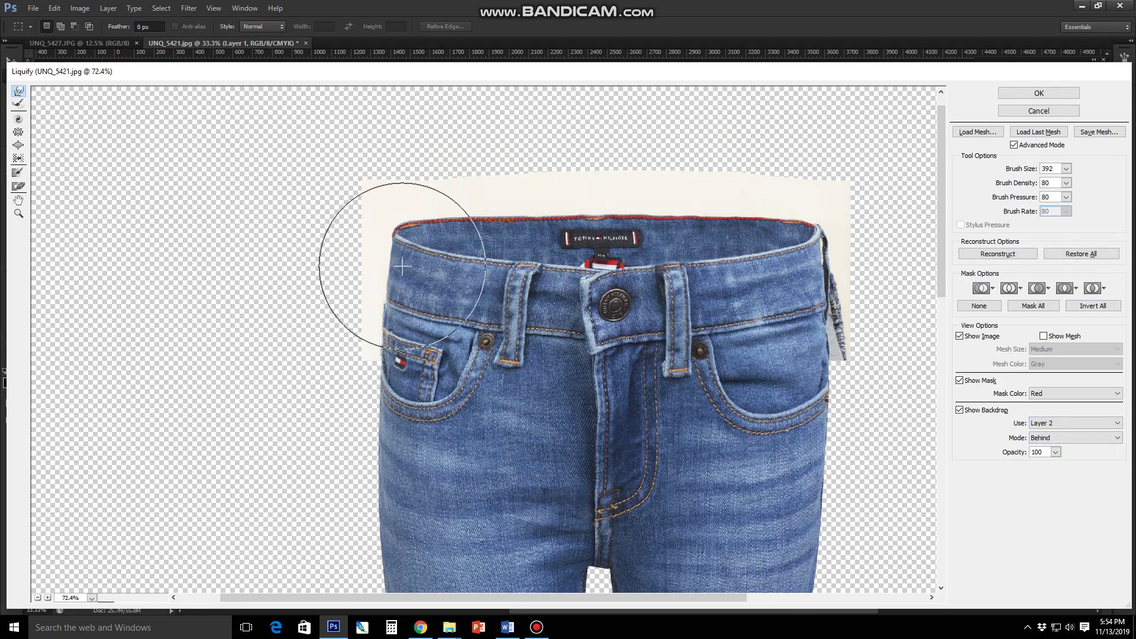
pyautogui.press(']')
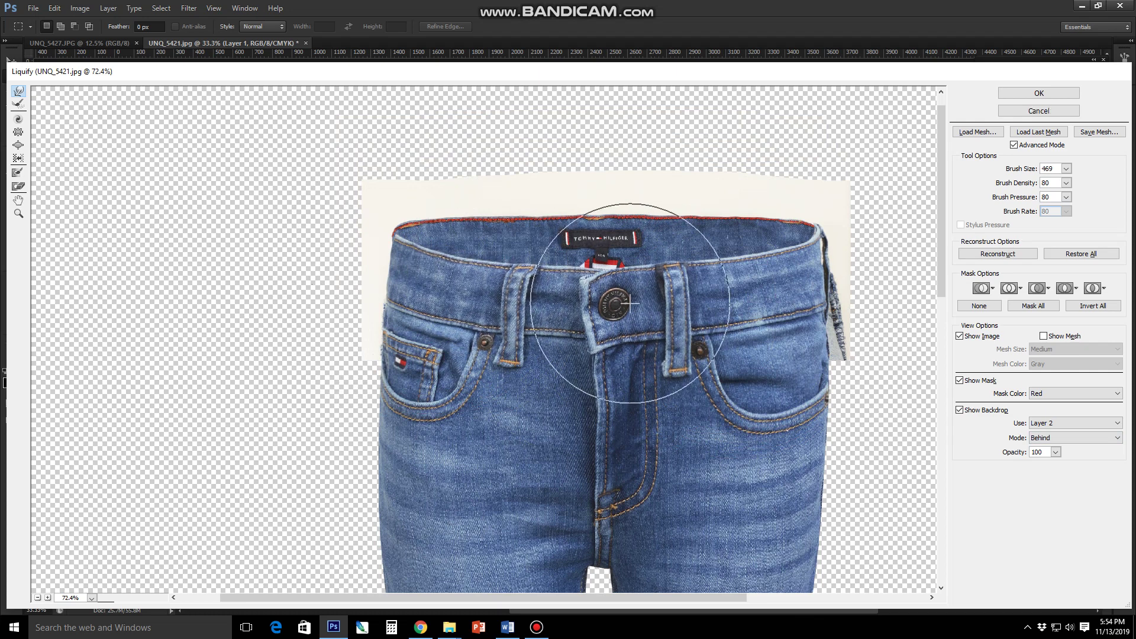
pyautogui.press('[')
pyautogui.press('[')
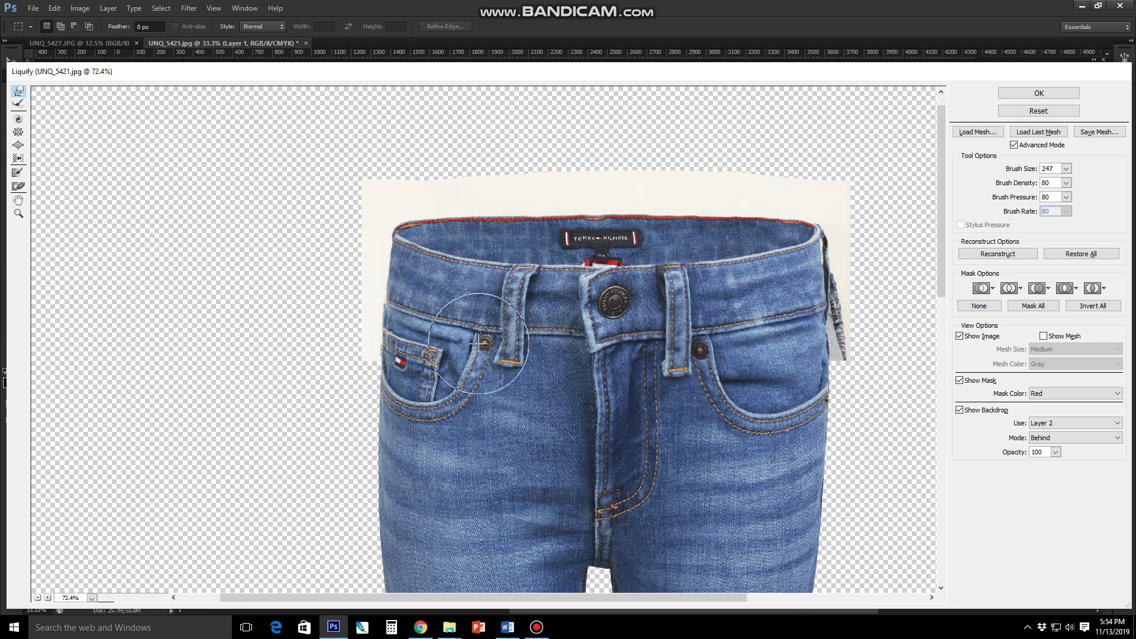
pyautogui.press('[')
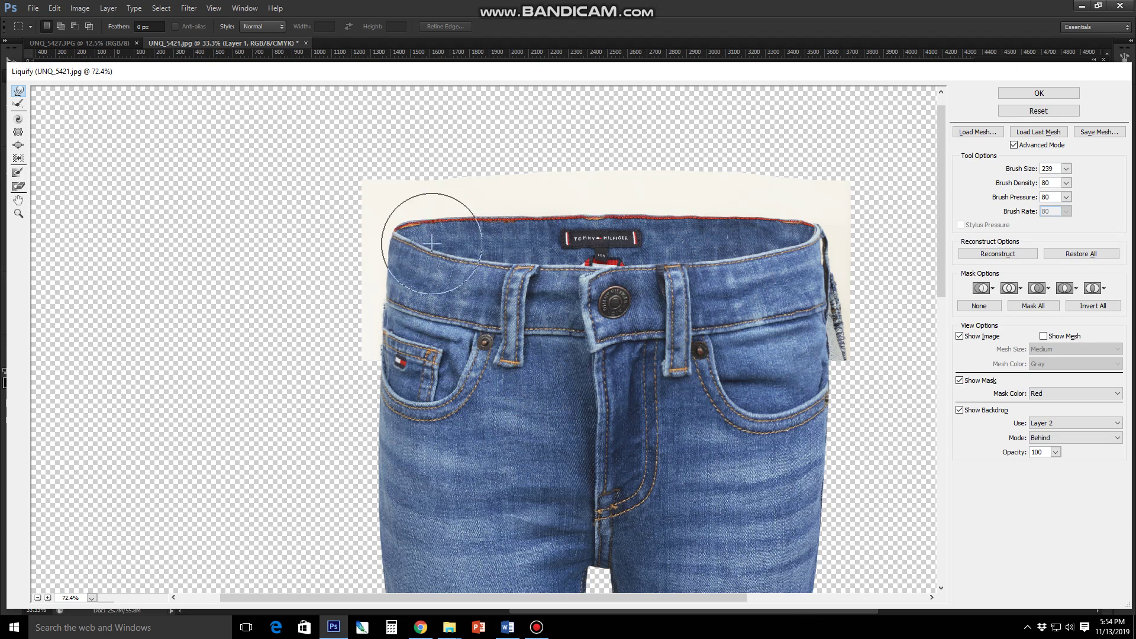
pyautogui.press('[')
pyautogui.press('[')
pyautogui.press('[')
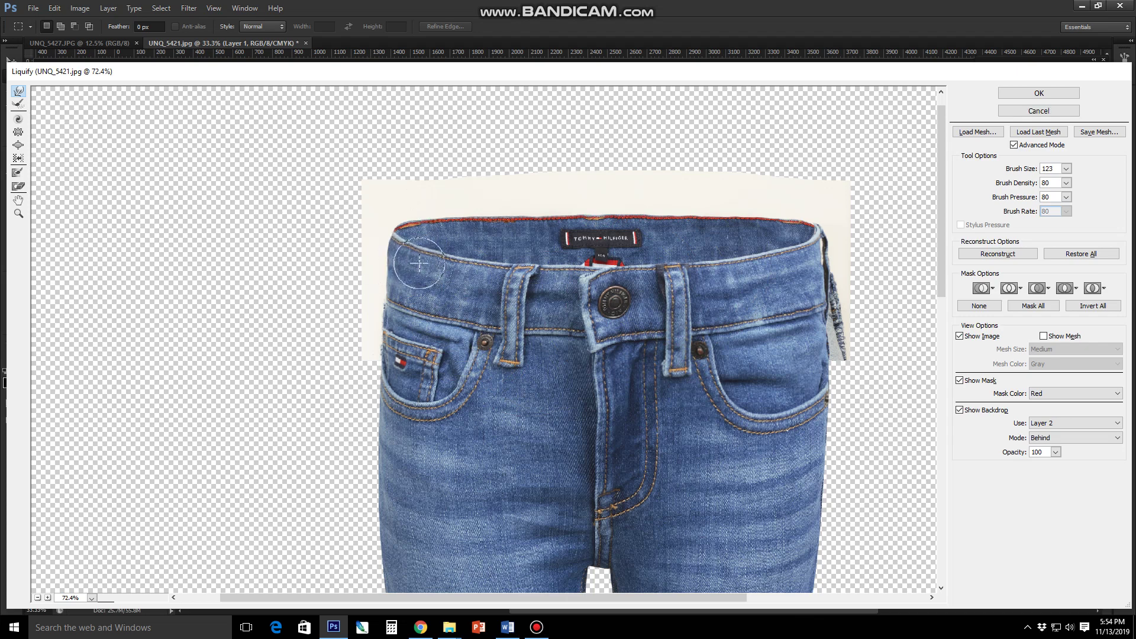
pyautogui.press(']')
pyautogui.press(']')
pyautogui.press(']')
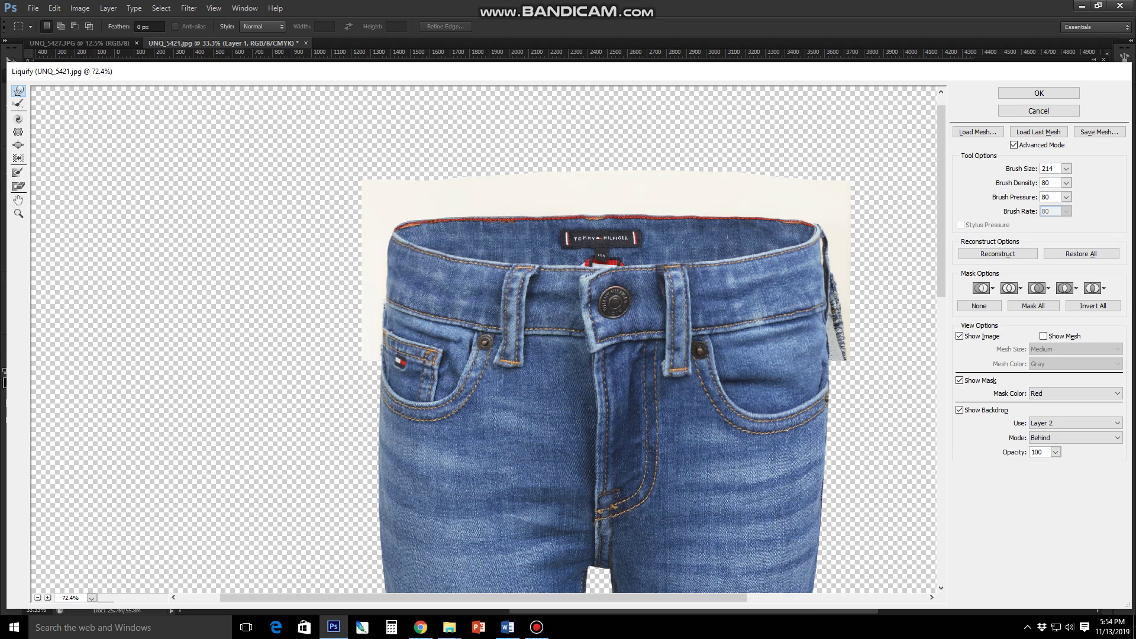
pyautogui.moveTo(568, 303); pyautogui.dragTo(533, 268)
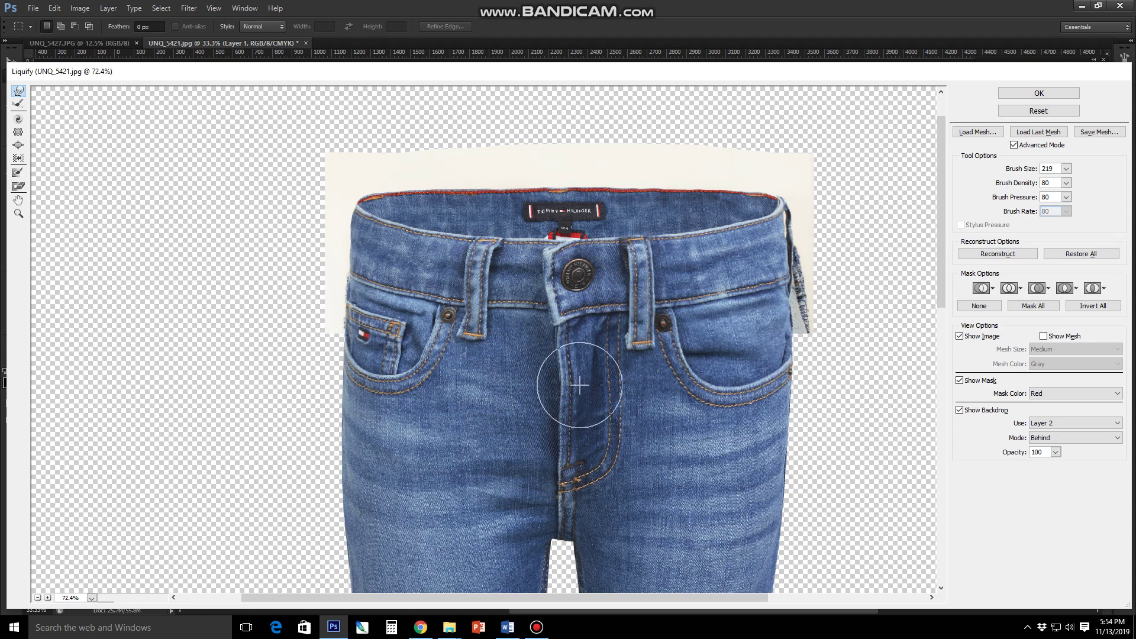
pyautogui.press('[')
pyautogui.press('[')
pyautogui.press('[')
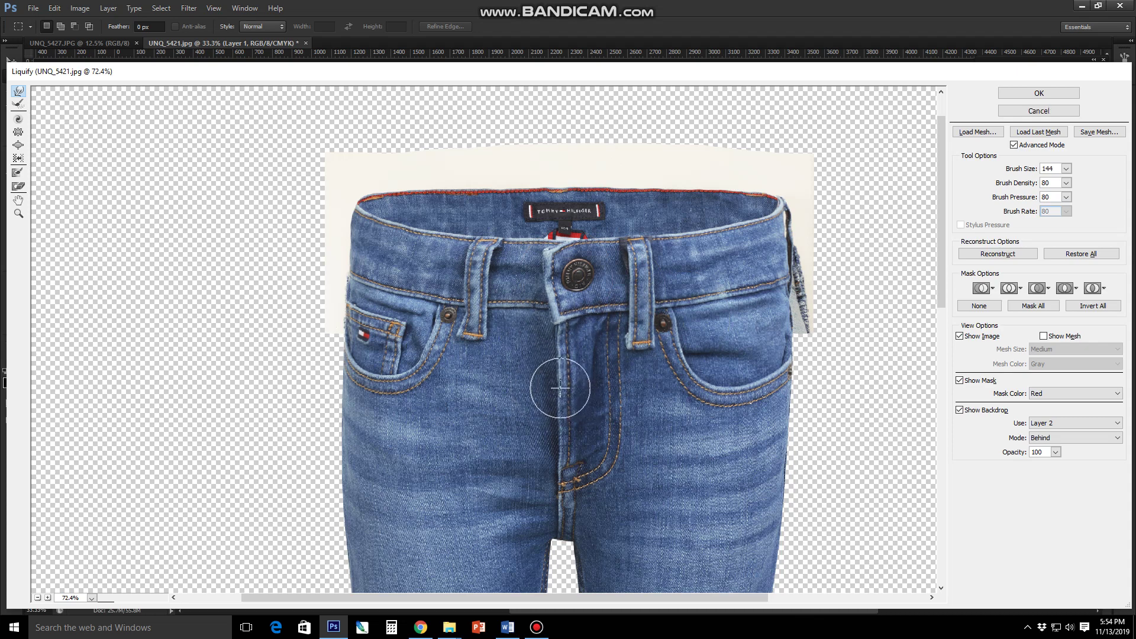
pyautogui.press('Return')
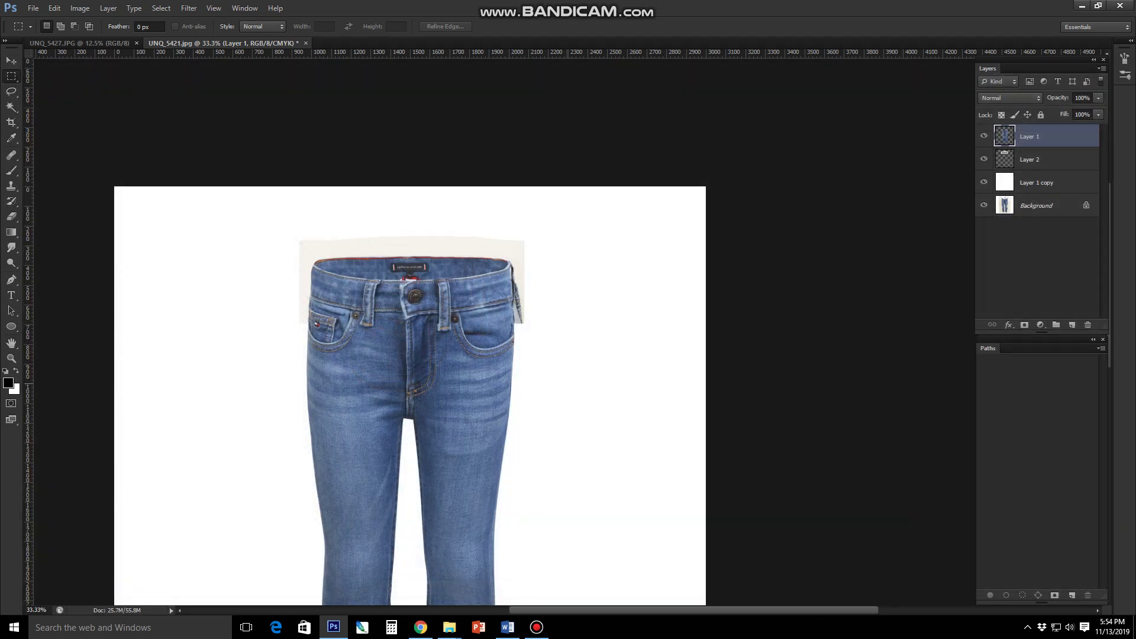
# - Free-transform the jeans layer with a tiny nudge and commit it
pyautogui.hotkey('ctrl', 't')
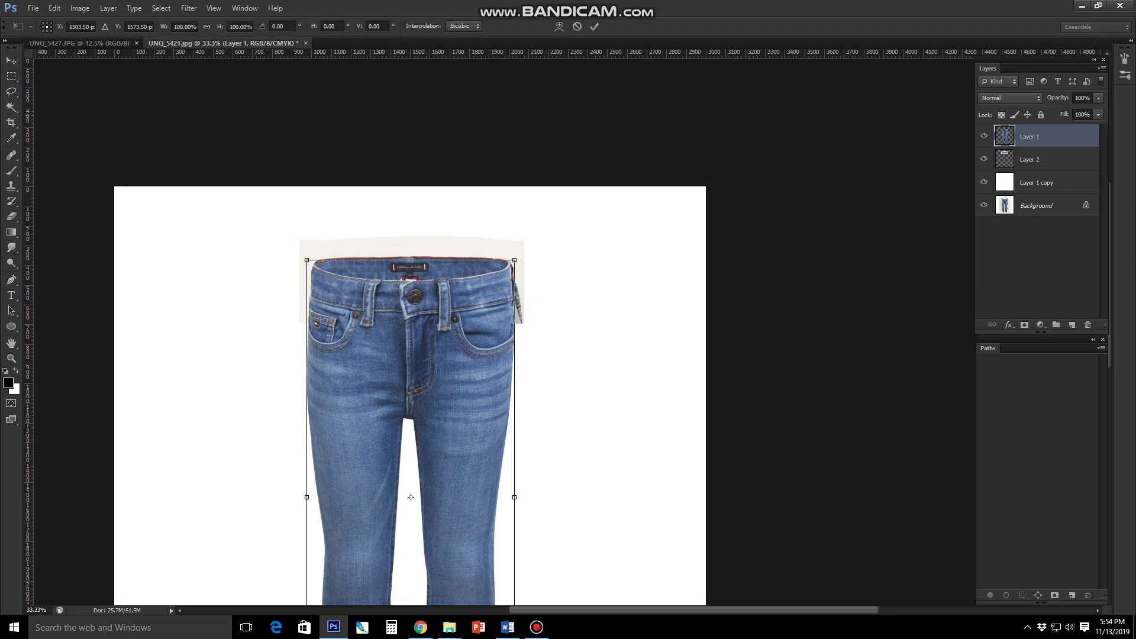
pyautogui.moveTo(408, 332); pyautogui.dragTo(409, 331)
pyautogui.press('Return')
pyautogui.press('Return')
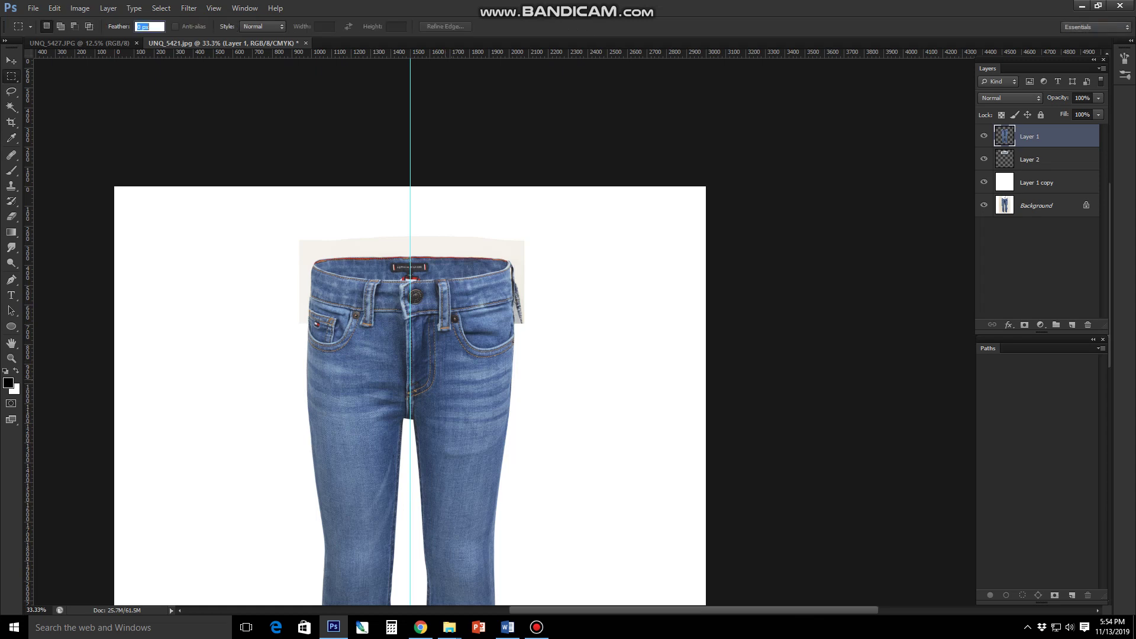
pyautogui.scroll(3, 385, 244)
pyautogui.scroll(3, 385, 244)
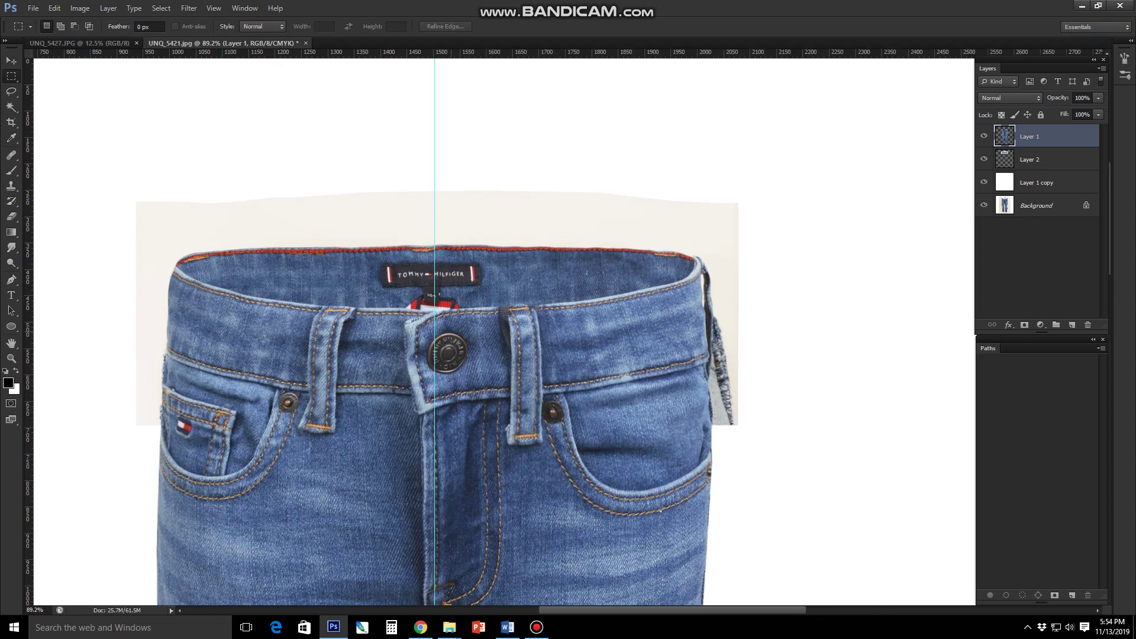
pyautogui.scroll(-2, 503, 331)
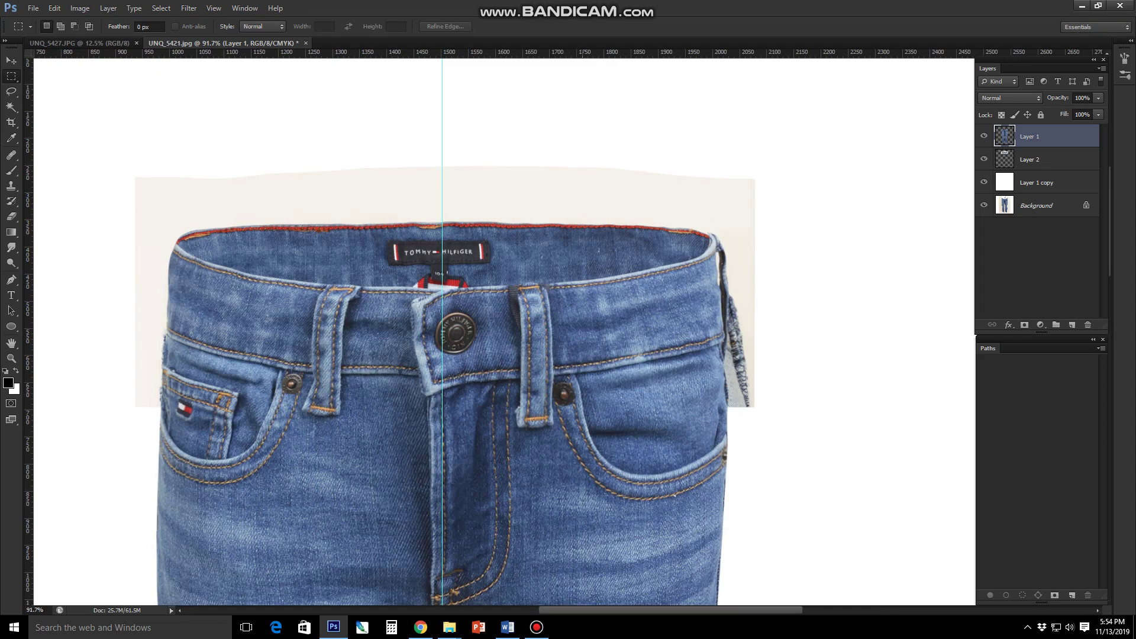
pyautogui.scroll(2, 174, 249)
# - Zoom out to the whole waistband and put Layer 2's backdrop into free transform
pyautogui.press('p')
pyautogui.scroll(3, 174, 248)
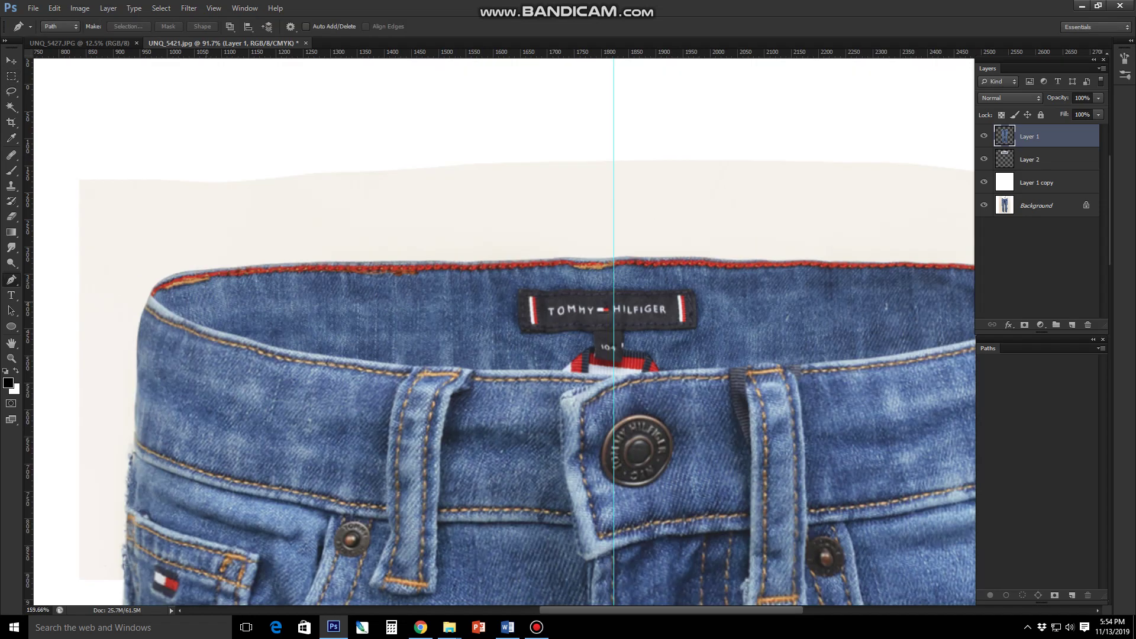
pyautogui.hotkey('ctrl', '-')
pyautogui.hotkey('ctrl', '-')
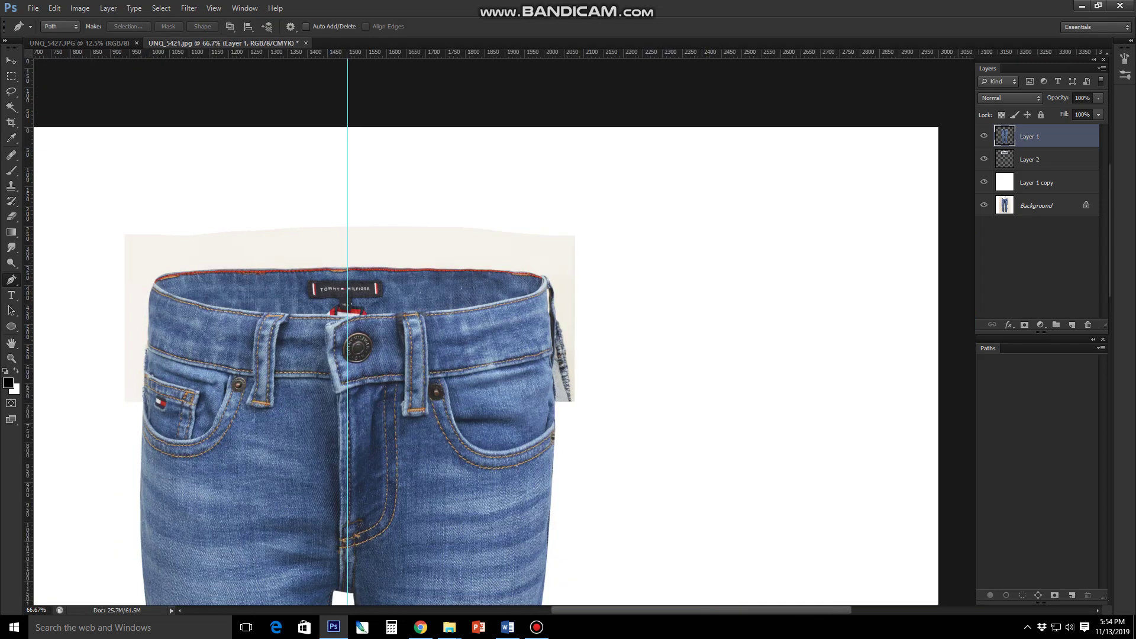
pyautogui.hotkey('alt', '[')
pyautogui.hotkey('ctrl', 't')
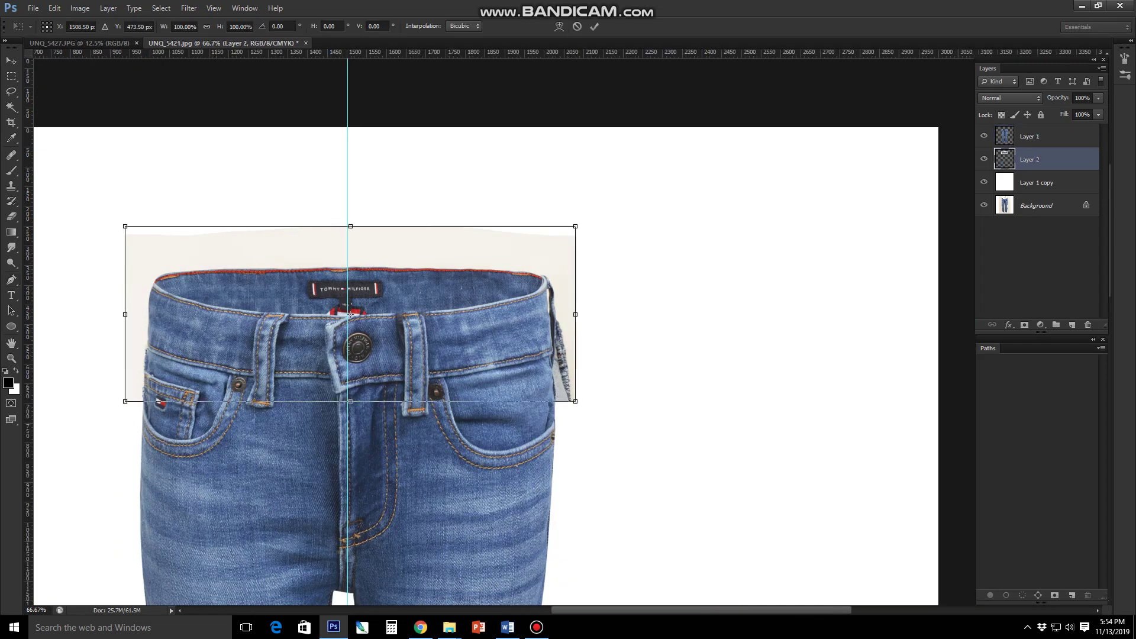
# - Warp the Layer 2 backdrop wider by pulling its left and right edges outward, then commit
pyautogui.click(560, 26)
pyautogui.hotkey('ctrl', '+')
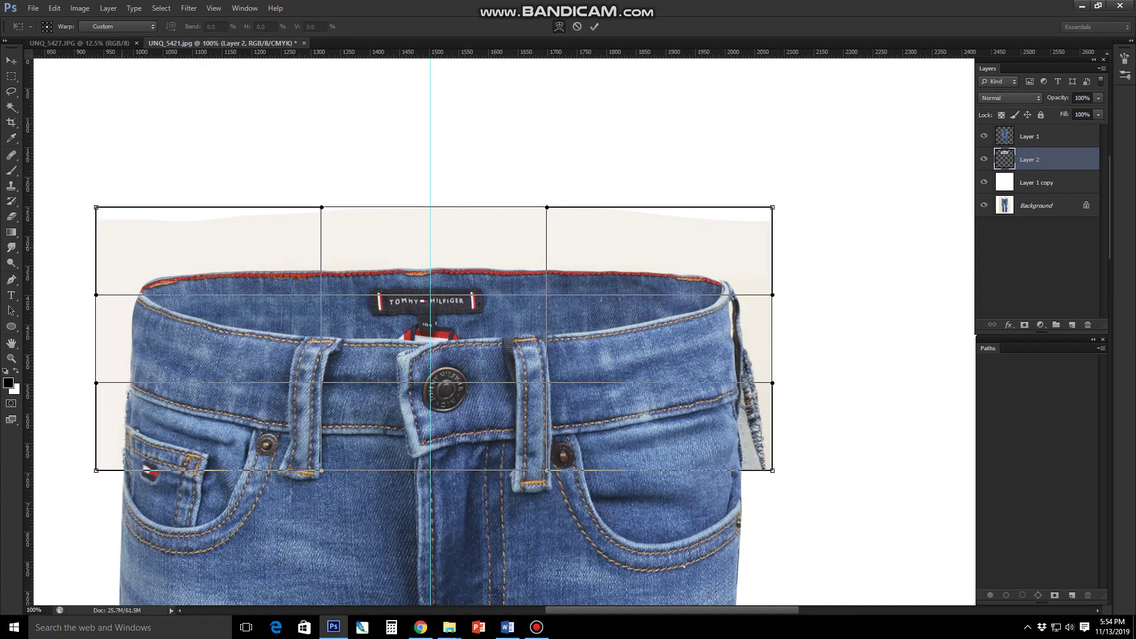
pyautogui.moveTo(97, 207); pyautogui.dragTo(89, 217)
pyautogui.moveTo(97, 295); pyautogui.dragTo(83, 313)
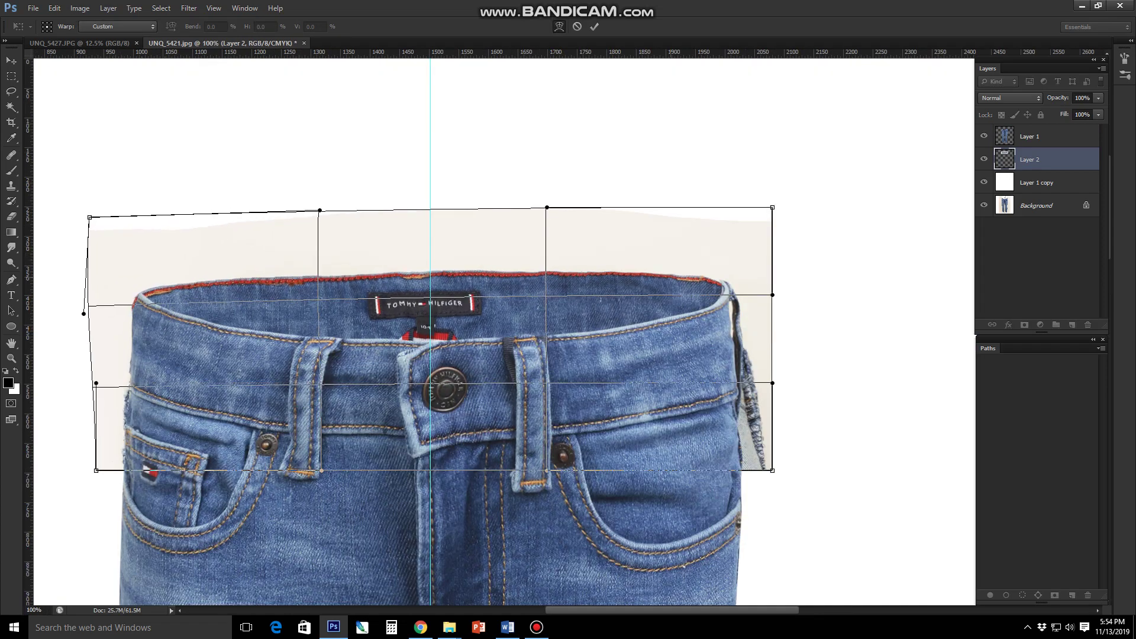
pyautogui.moveTo(773, 294); pyautogui.dragTo(786, 293)
pyautogui.moveTo(772, 207); pyautogui.dragTo(783, 206)
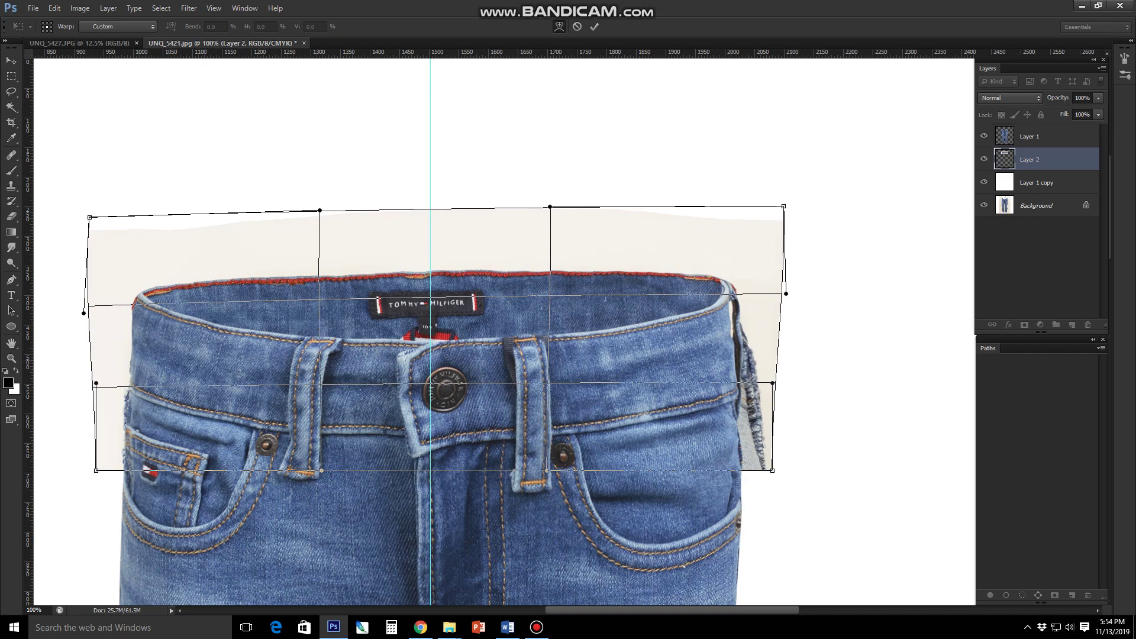
pyautogui.moveTo(785, 293); pyautogui.dragTo(794, 309)
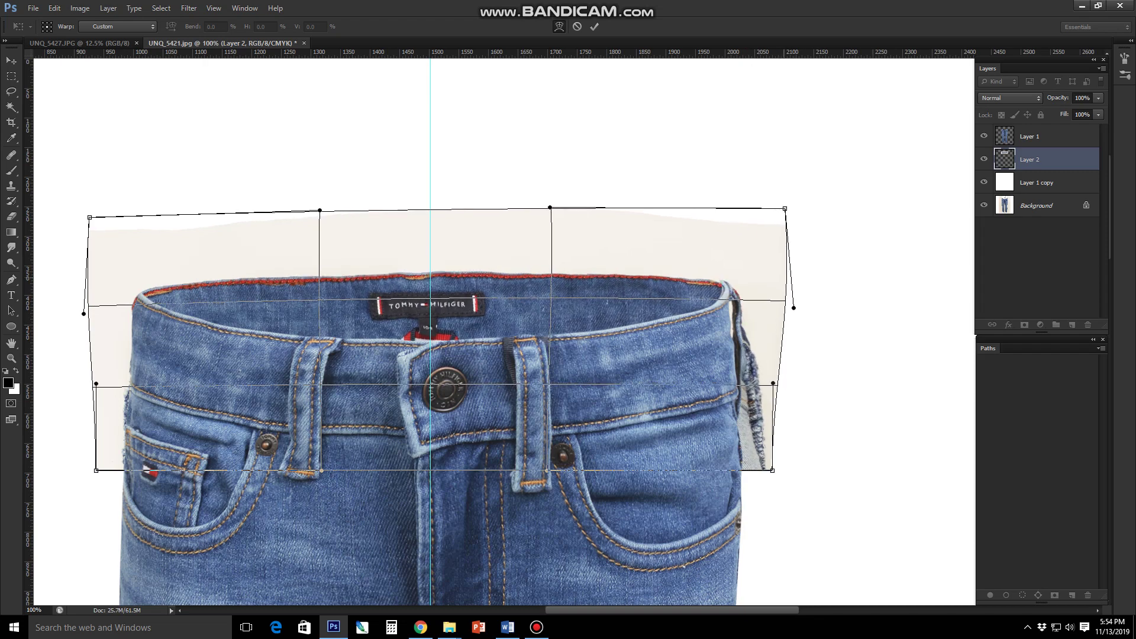
pyautogui.press('Return')
pyautogui.press('p')
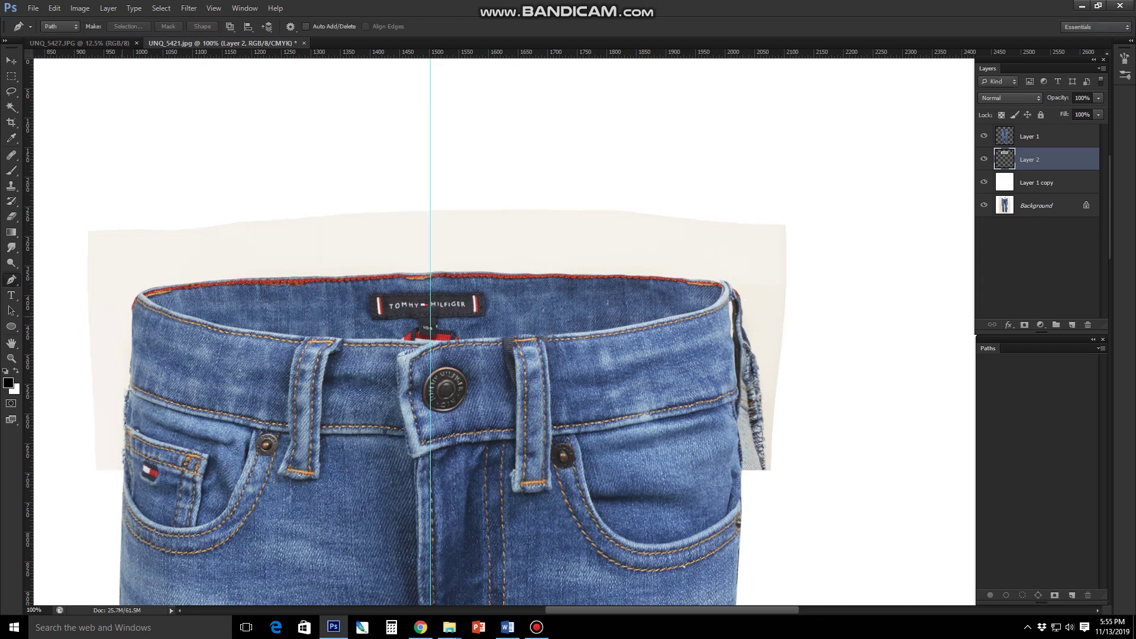
# - Draw a Pen path along the waistband's top edge from the left corner to the right end
pyautogui.scroll(3, 153, 316)
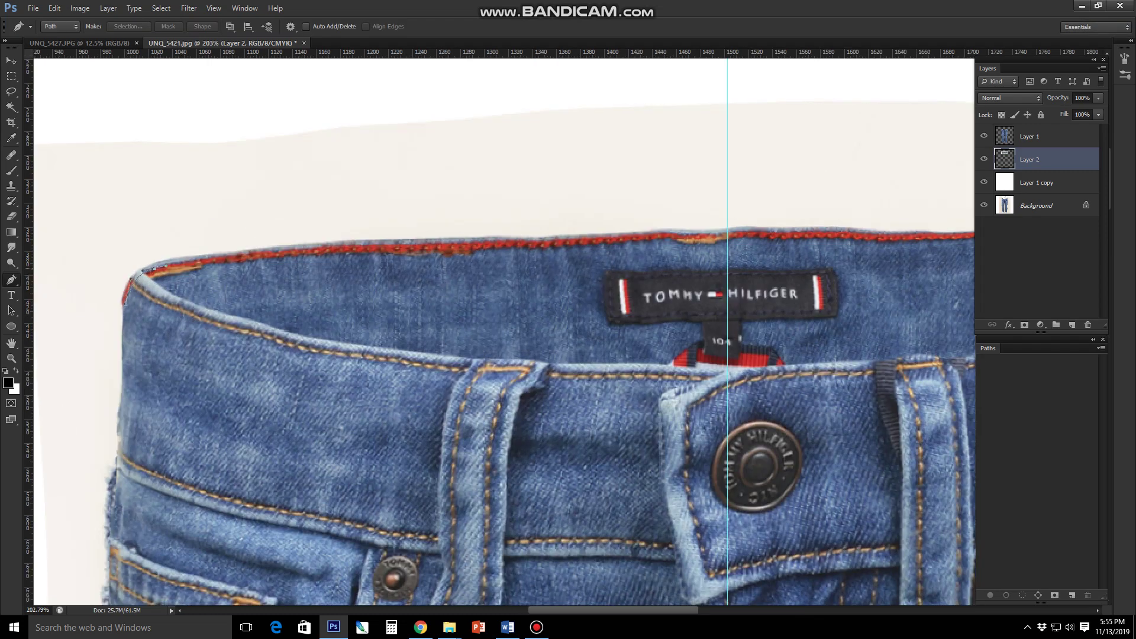
pyautogui.click(138, 273)
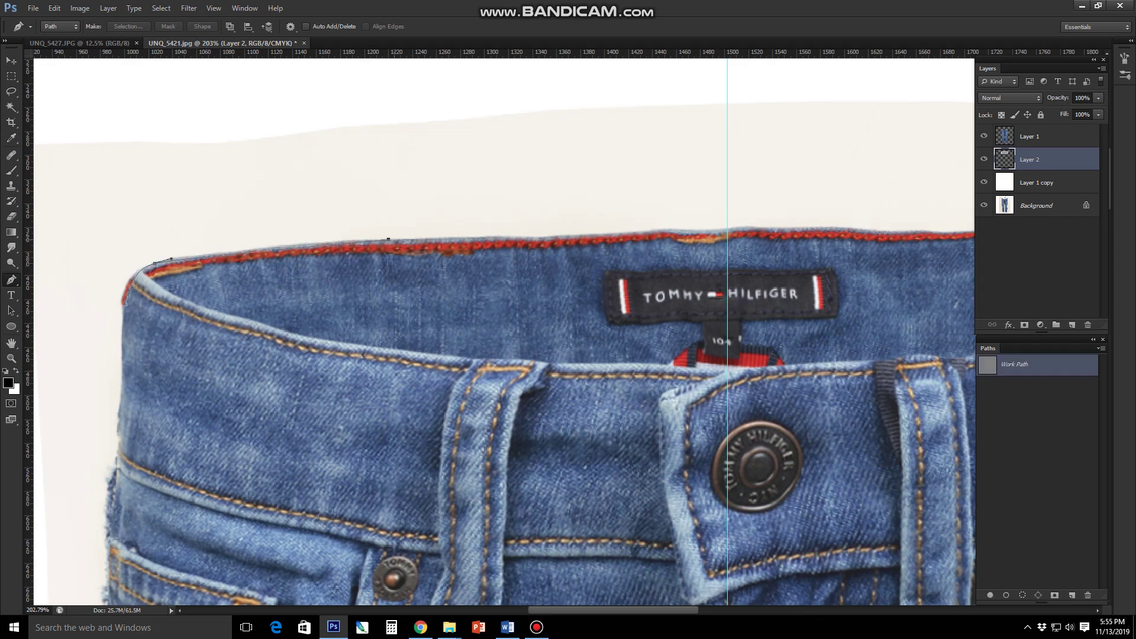
pyautogui.moveTo(495, 238); pyautogui.dragTo(670, 228)
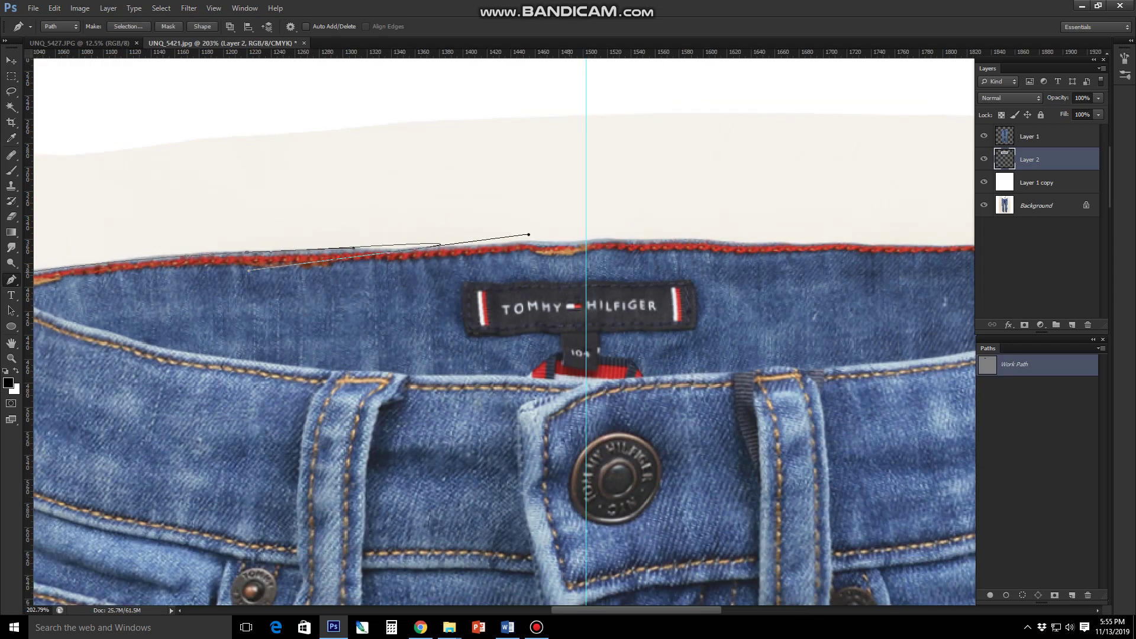
pyautogui.moveTo(528, 234); pyautogui.dragTo(529, 236)
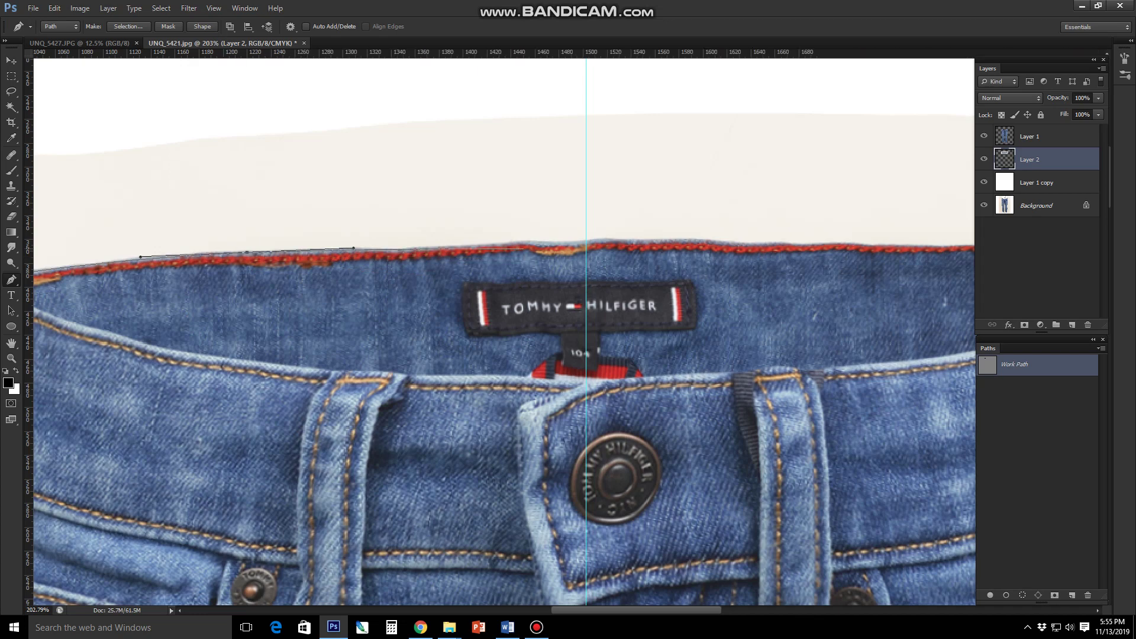
pyautogui.hotkey('ctrl', 'z')
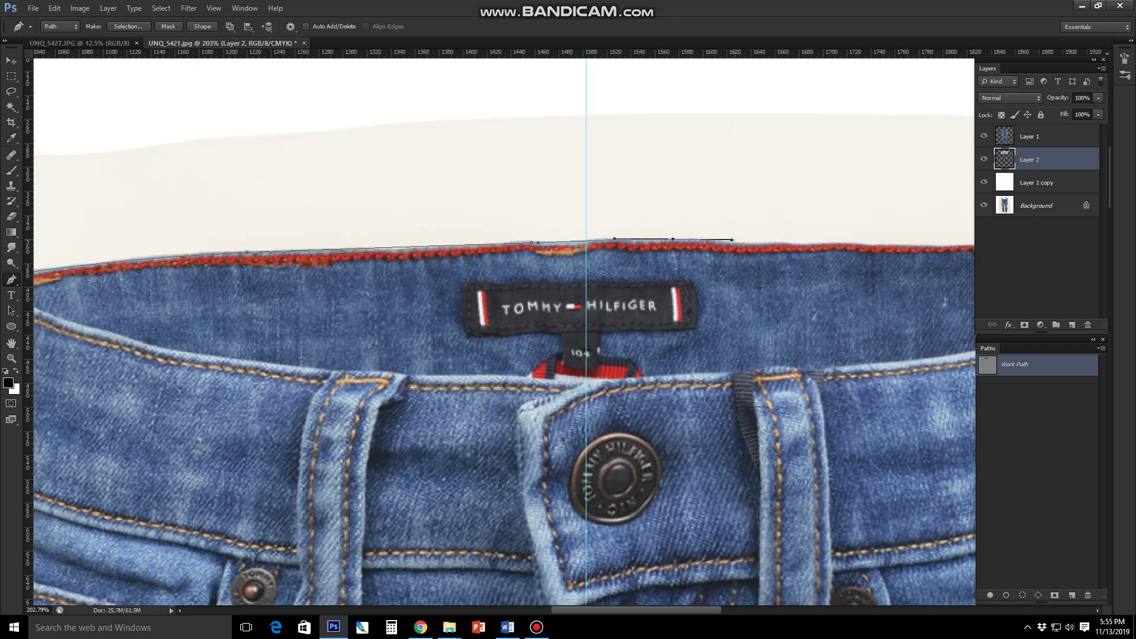
pyautogui.moveTo(734, 242); pyautogui.dragTo(240, 238)
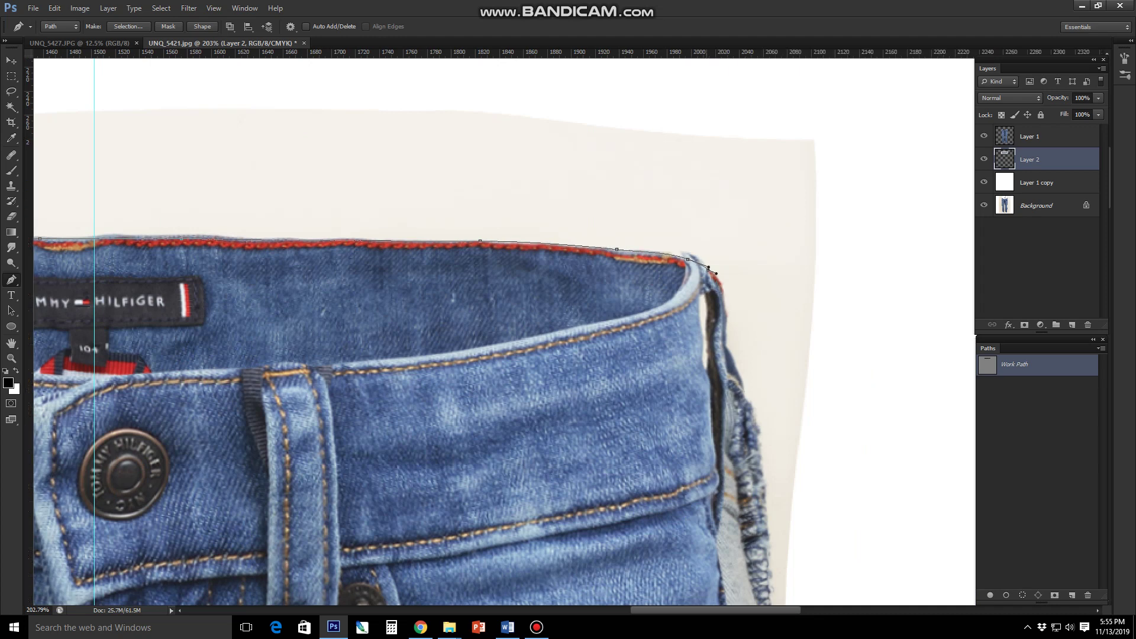
pyautogui.hotkey('ctrl', '1')
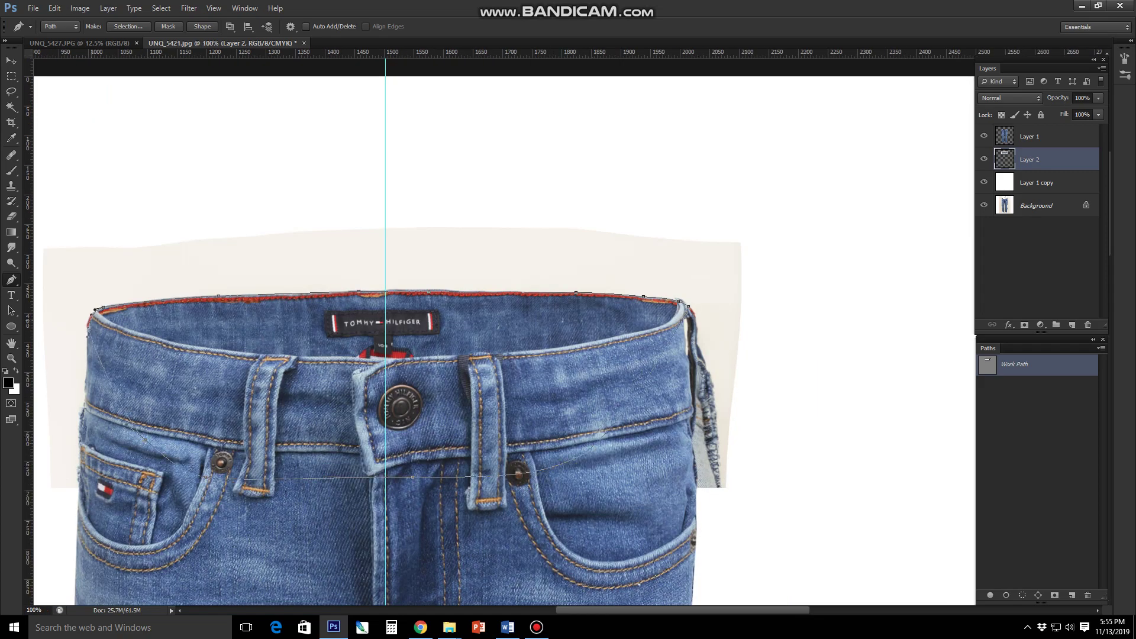
# - Turn the waistband path into an inverted 0.5 px-feathered selection and delete the beige backdrop outside it
pyautogui.press('Escape')
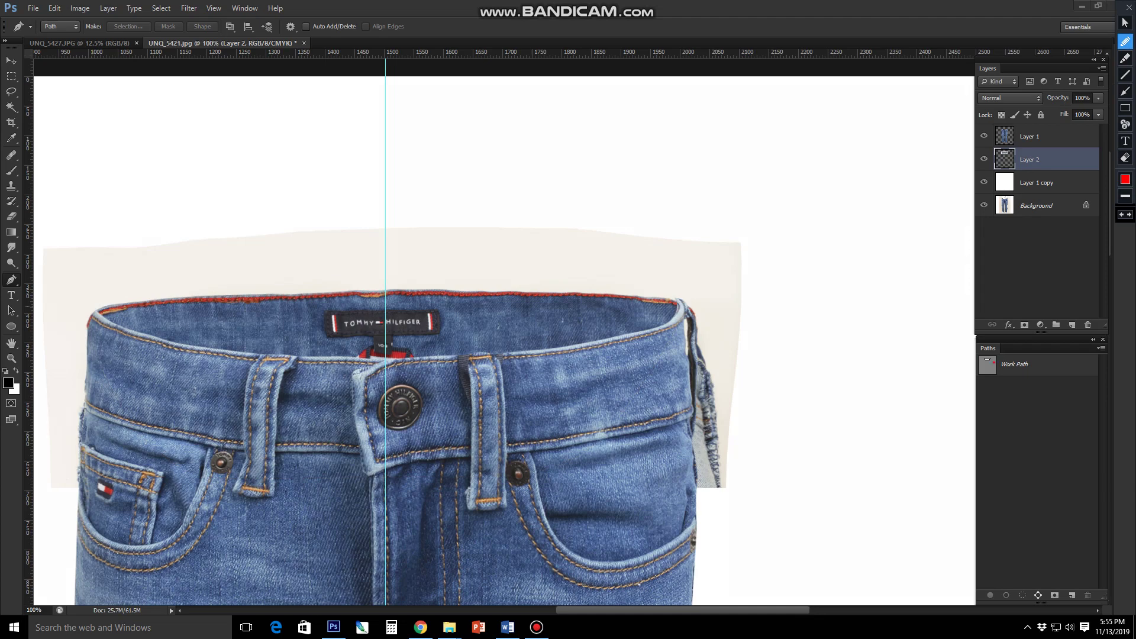
pyautogui.hotkey('ctrl', 'Return')
pyautogui.hotkey('shift', 'F6')
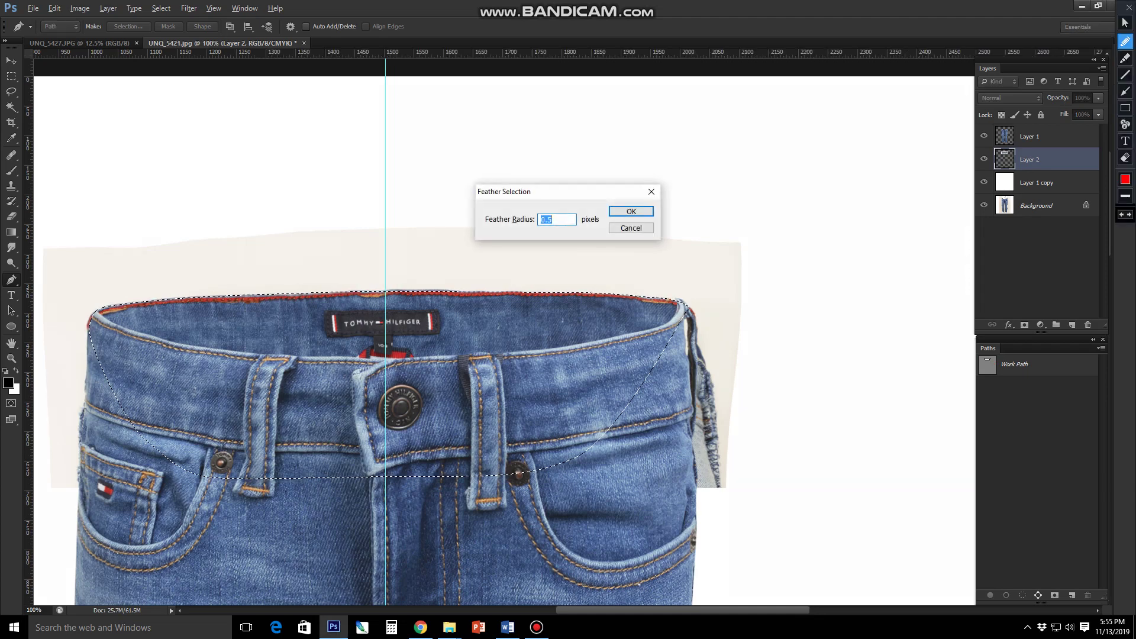
pyautogui.press('Return')
pyautogui.hotkey('ctrl', 'shift', 'i')
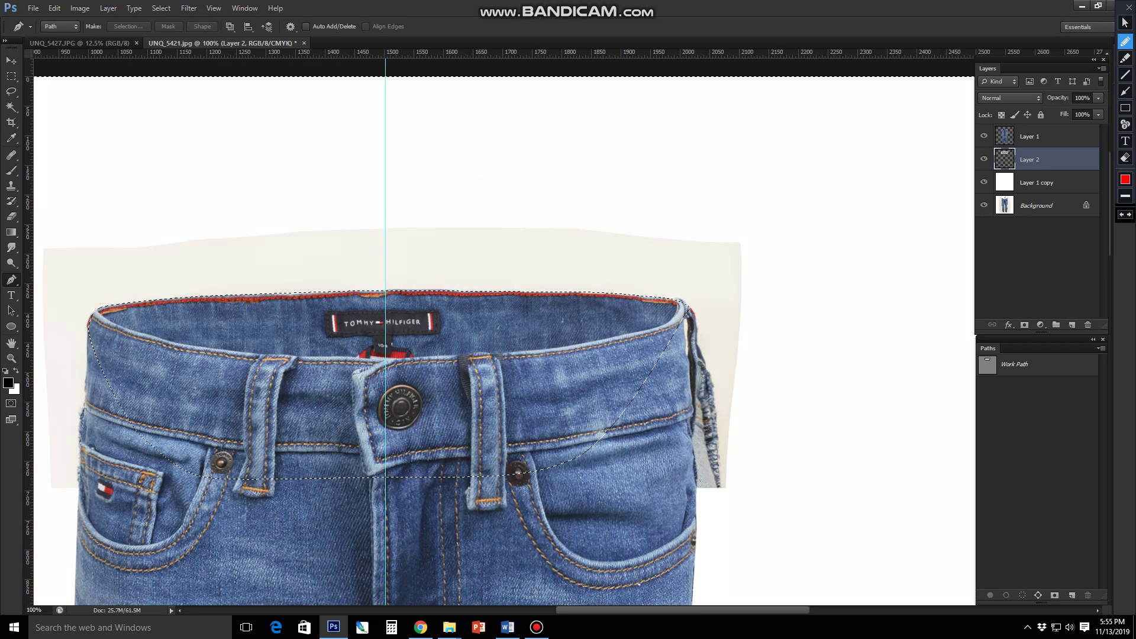
pyautogui.press('Delete')
pyautogui.hotkey('ctrl', 'd')
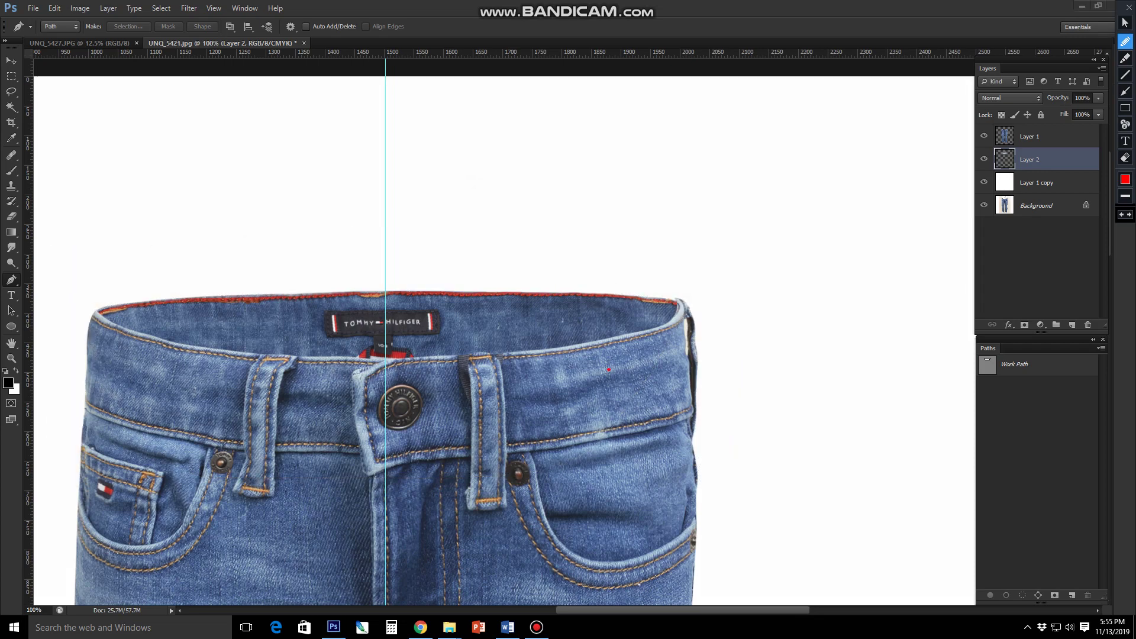
pyautogui.press('Escape')
# - Reload the waistband path as a 0.5 px-feathered selection and set a smaller 25 px Eraser for cleanup
pyautogui.scroll(2, 677, 306)
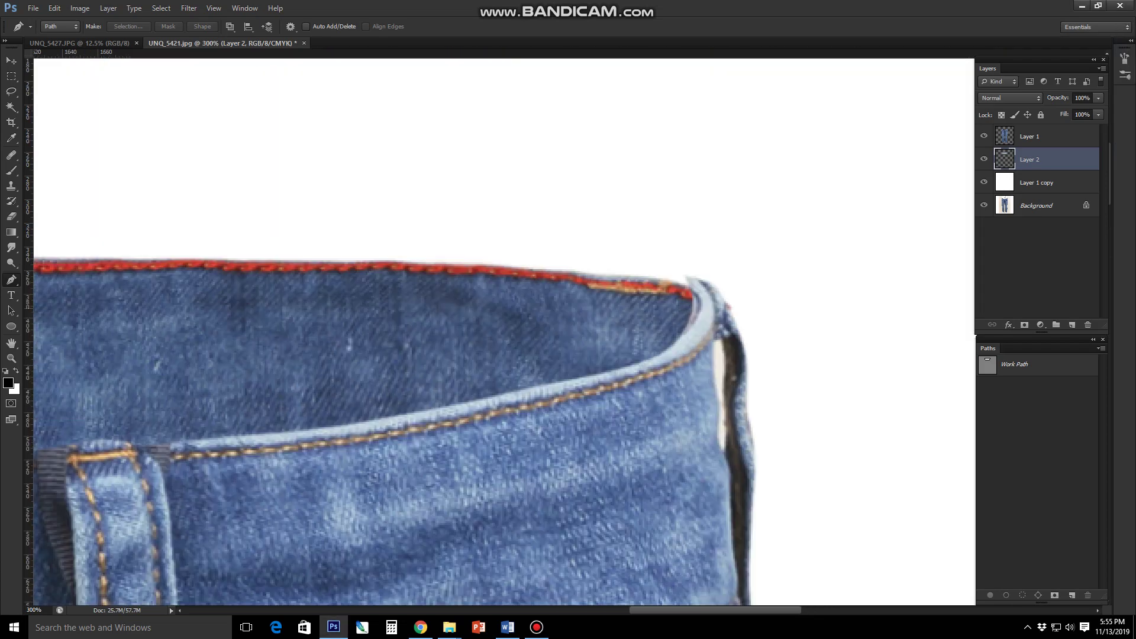
pyautogui.scroll(1, 678, 306)
pyautogui.rightClick(749, 307)
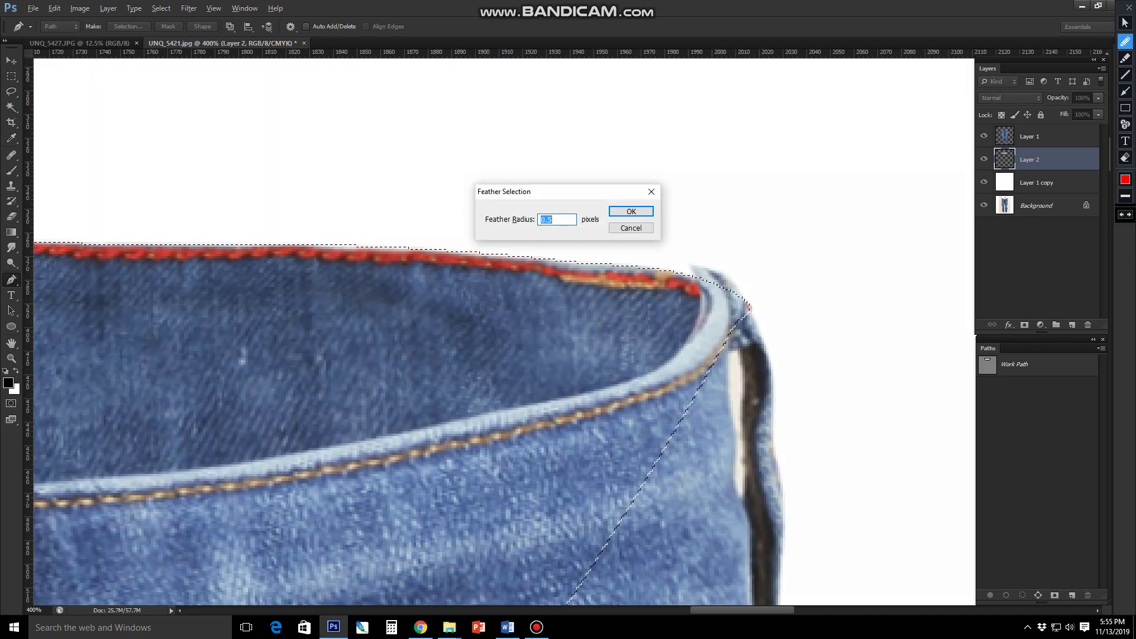
pyautogui.press('Return')
pyautogui.press('e')
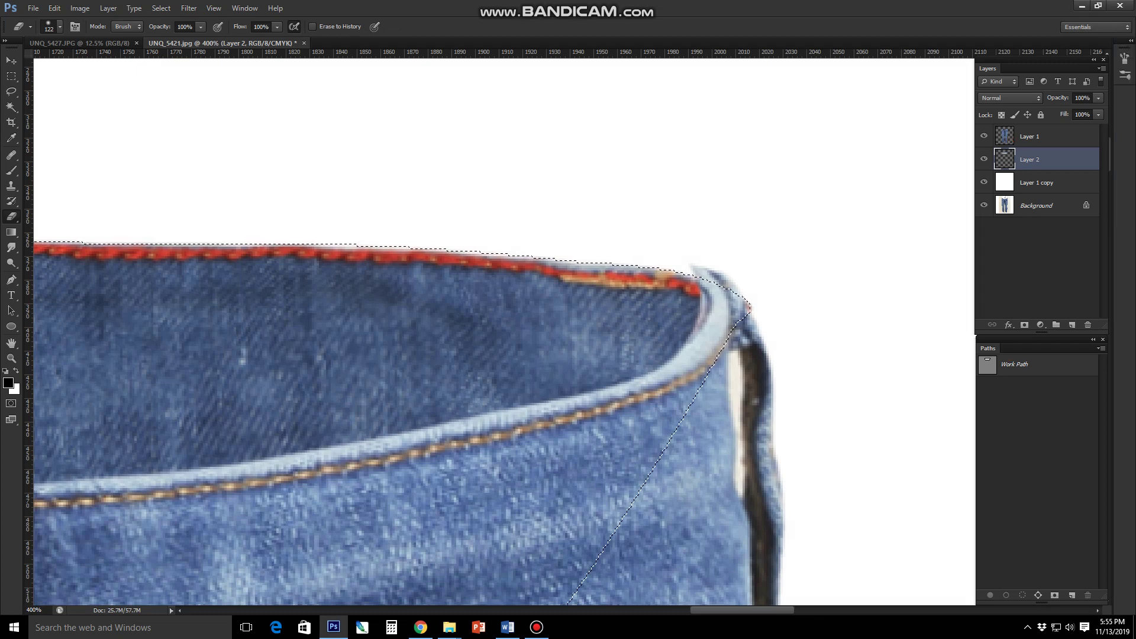
pyautogui.hotkey('shift', 'F6')
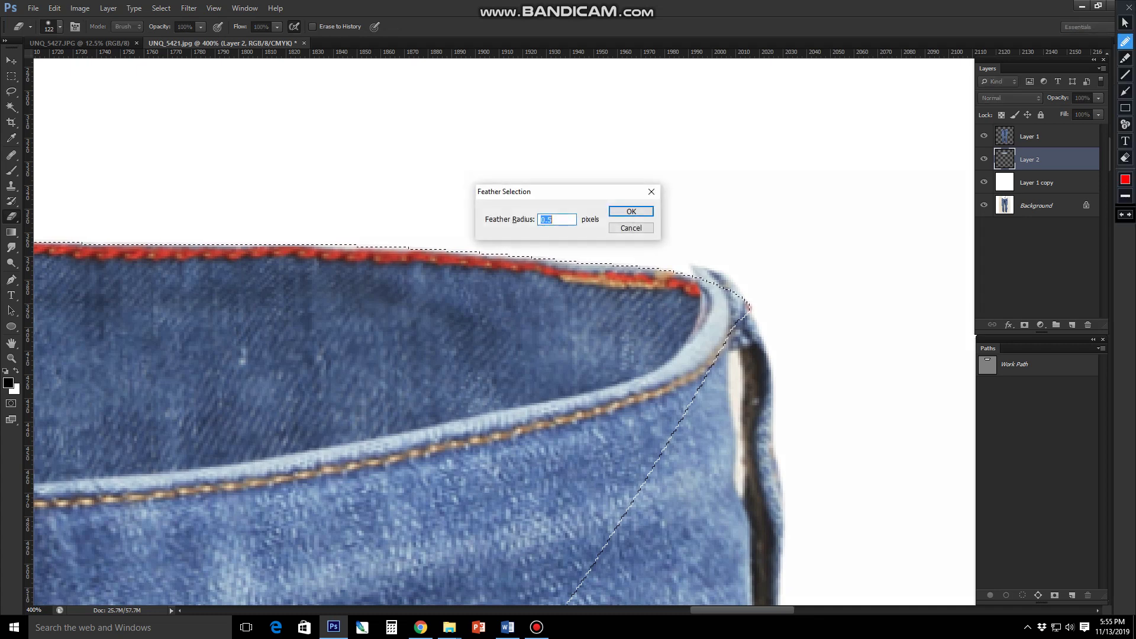
pyautogui.press('Return')
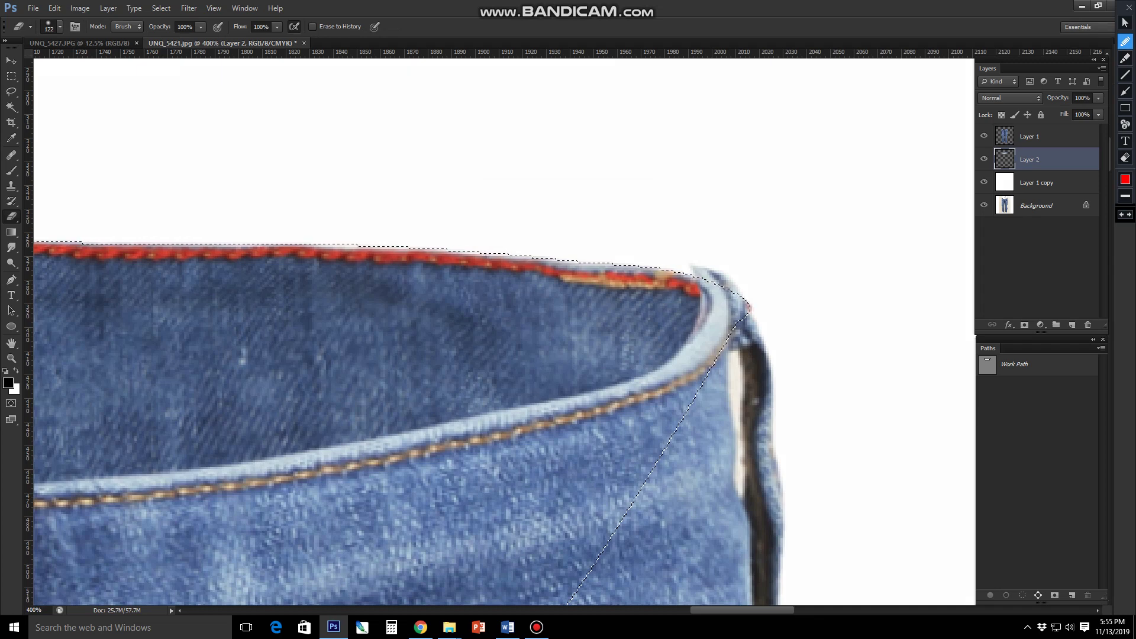
pyautogui.hotkey('ctrl', 'd')
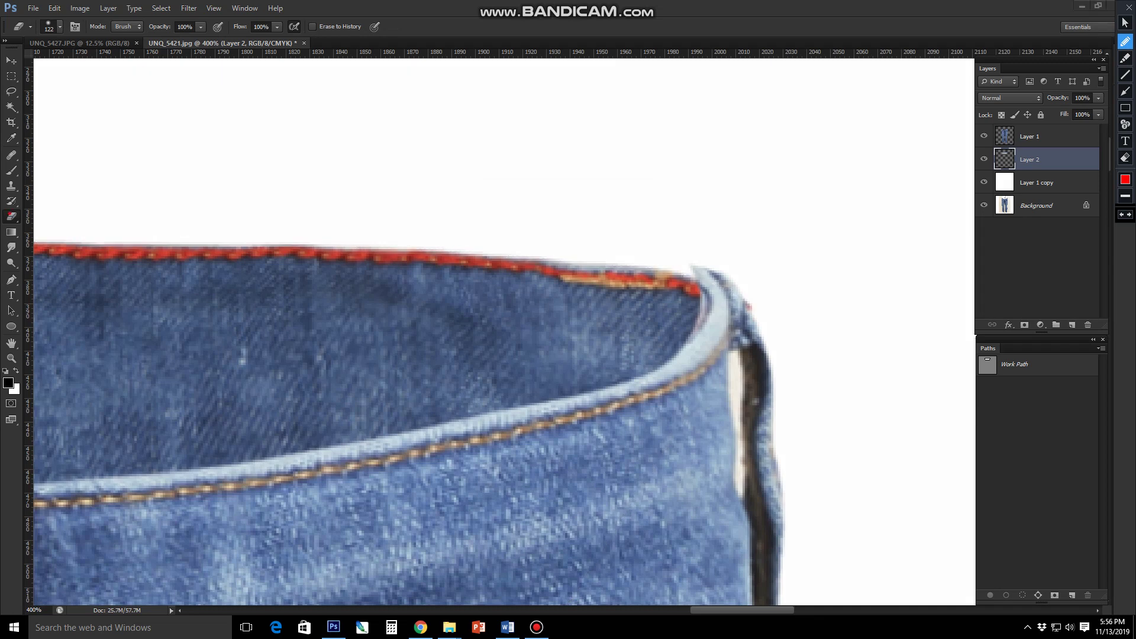
pyautogui.rightClick(685, 254)
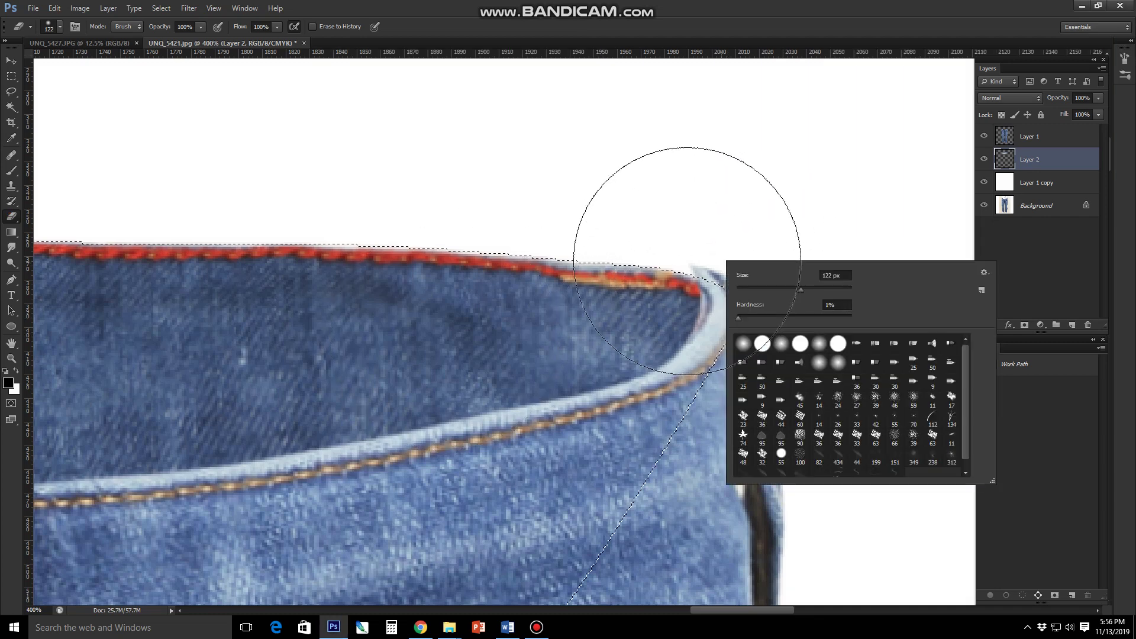
pyautogui.moveTo(660, 253); pyautogui.dragTo(627, 253)
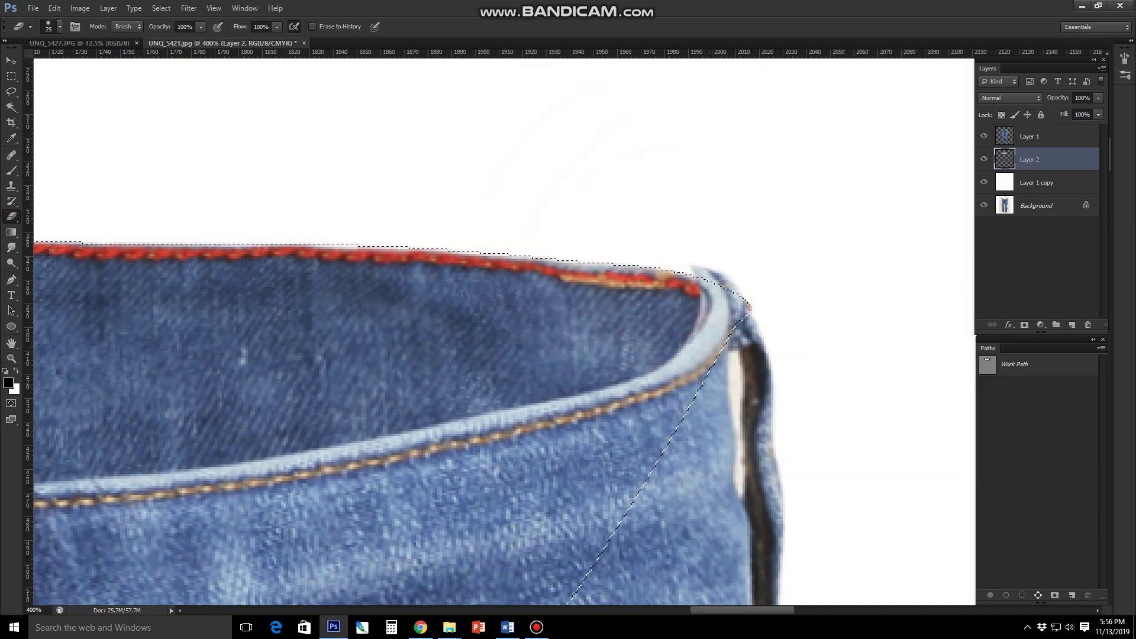
# - Switch to Layer 1 and fit the whole image in view, cancelling a Save As
pyautogui.hotkey('alt', ']')
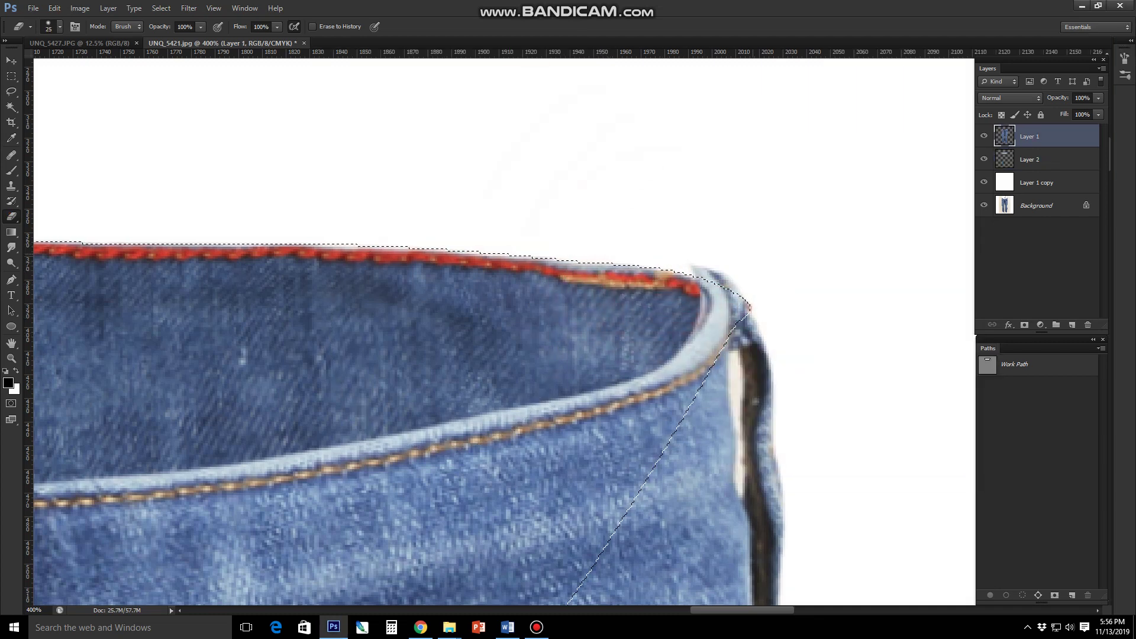
pyautogui.hotkey('ctrl', 'a')
pyautogui.hotkey('ctrl', '0')
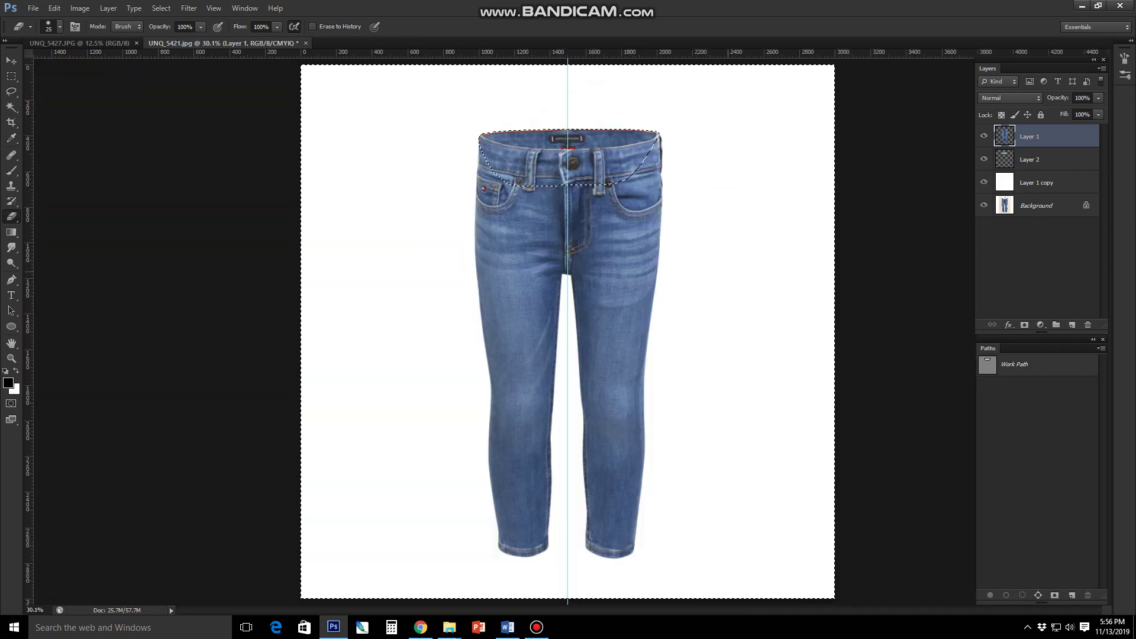
pyautogui.hotkey('ctrl', 'shift', 's')
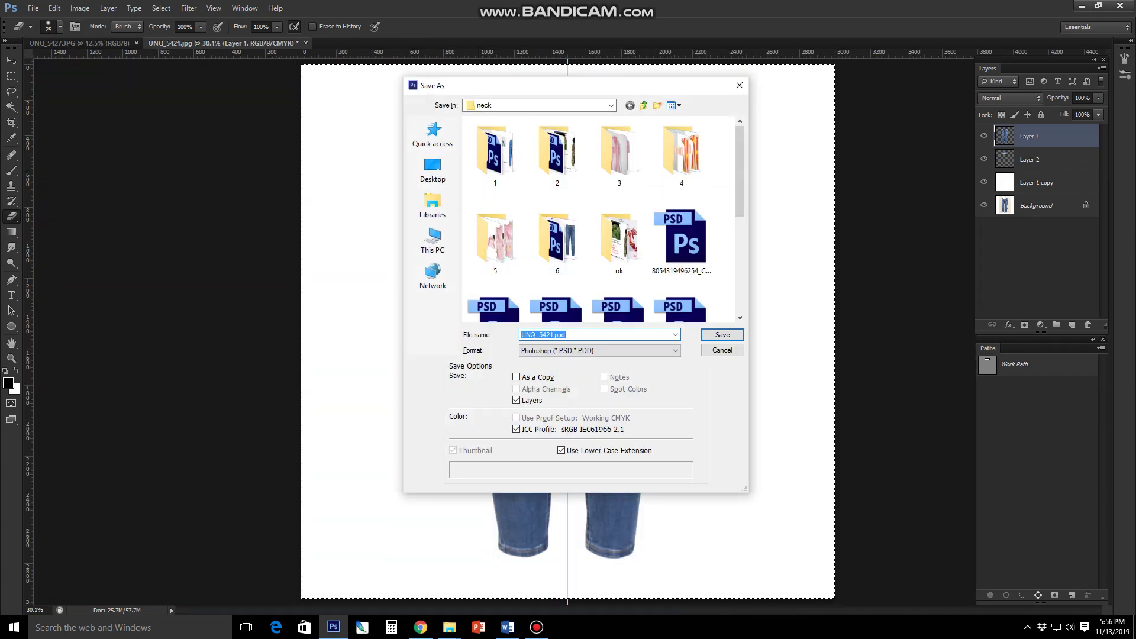
pyautogui.press('Escape')
pyautogui.hotkey('ctrl', 'd')
pyautogui.hotkey('ctrl', '=')
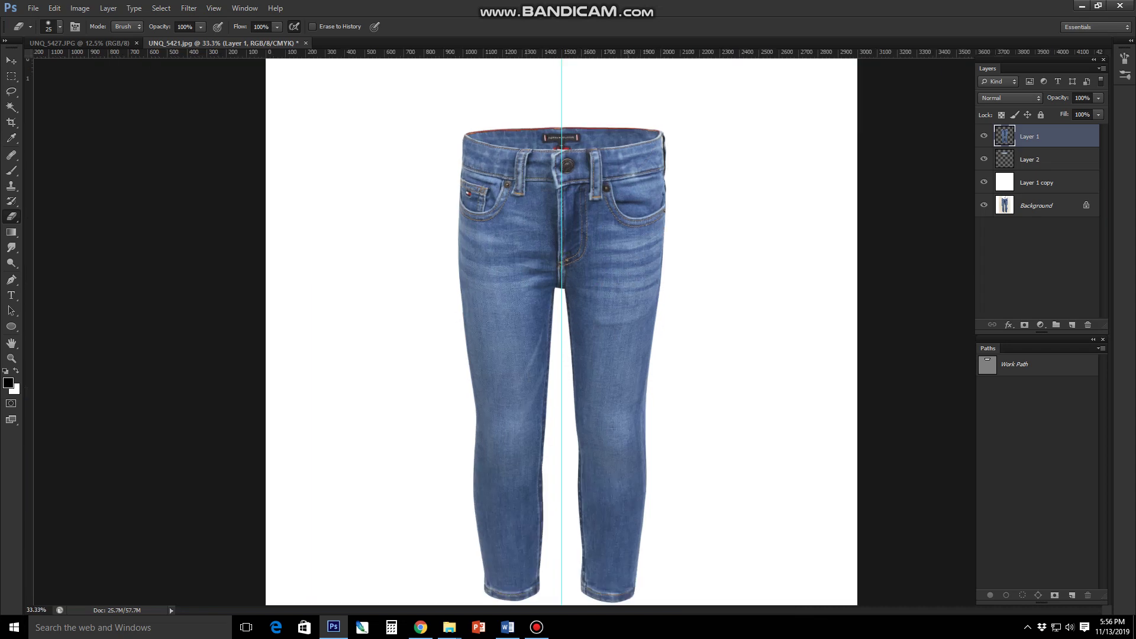
# - Load the jeans outline as a selection, feather it 1 px, invert it, and zoom in on the waist
pyautogui.hotkey('ctrl', 'Return')
pyautogui.hotkey('shift', 'F6')
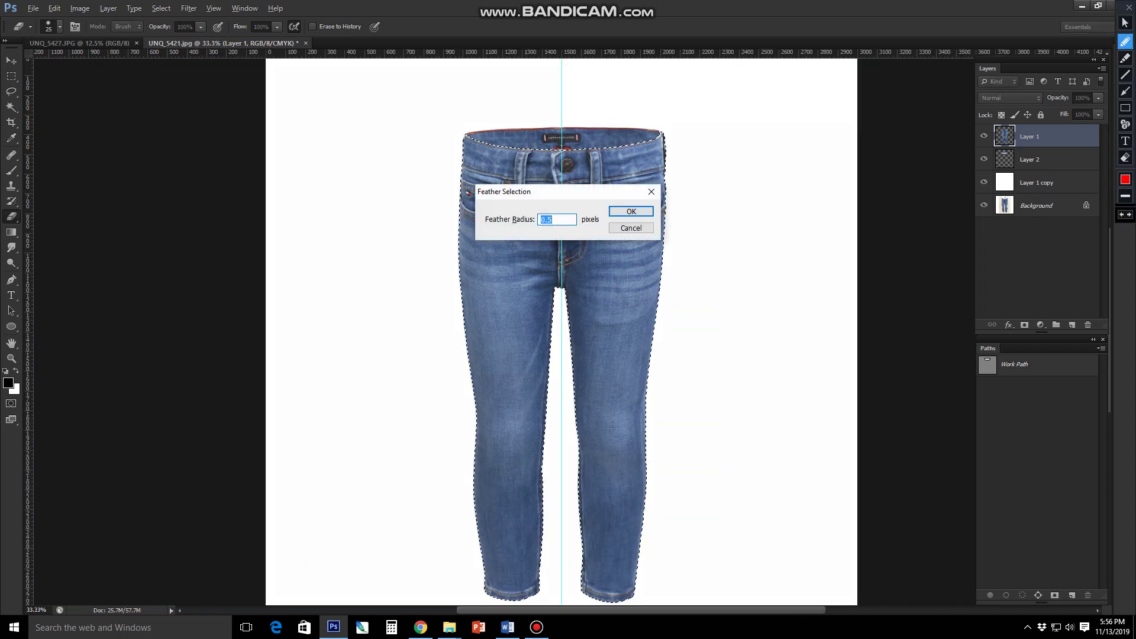
pyautogui.write('1')
pyautogui.press('Return')
pyautogui.hotkey('ctrl', 'shift', 'i')
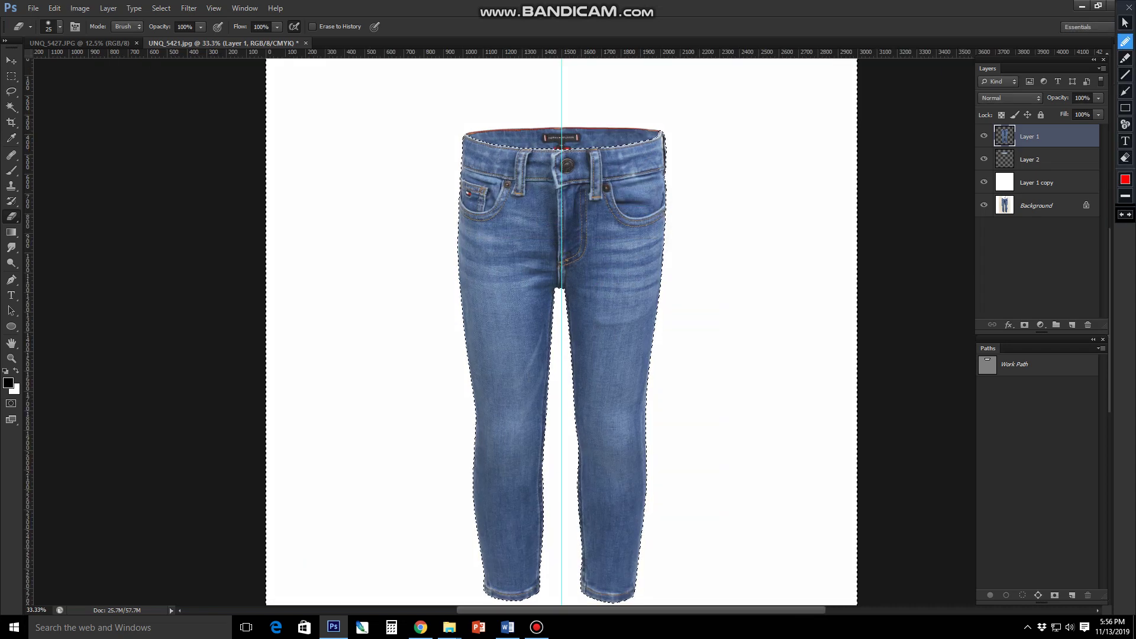
pyautogui.press('alt')
pyautogui.press('Down')
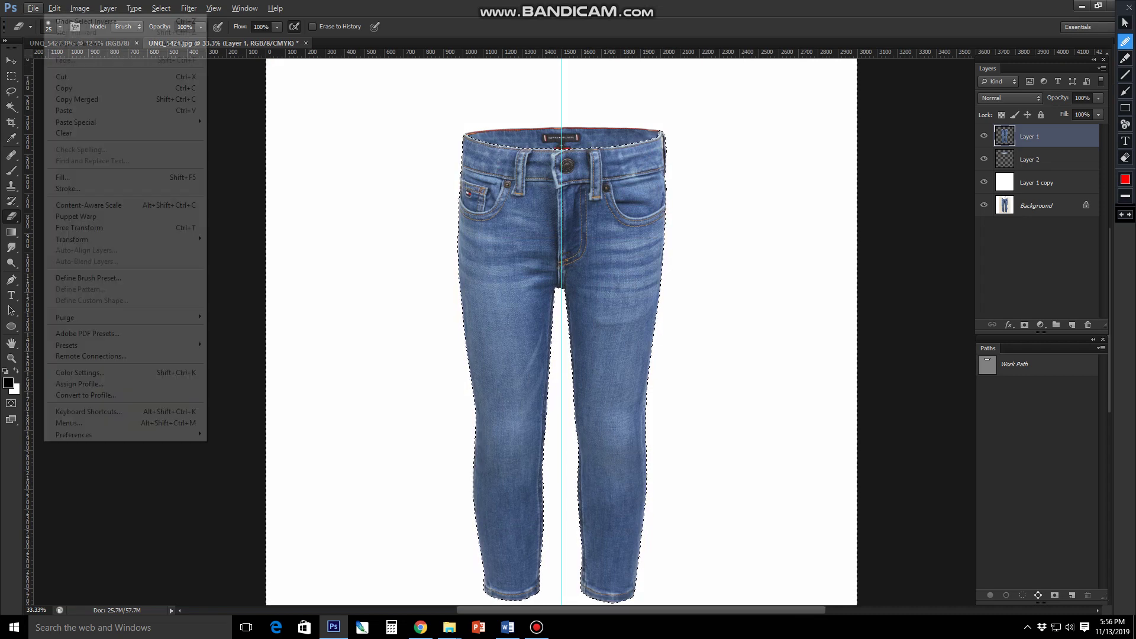
pyautogui.press('Escape')
pyautogui.press('Escape')
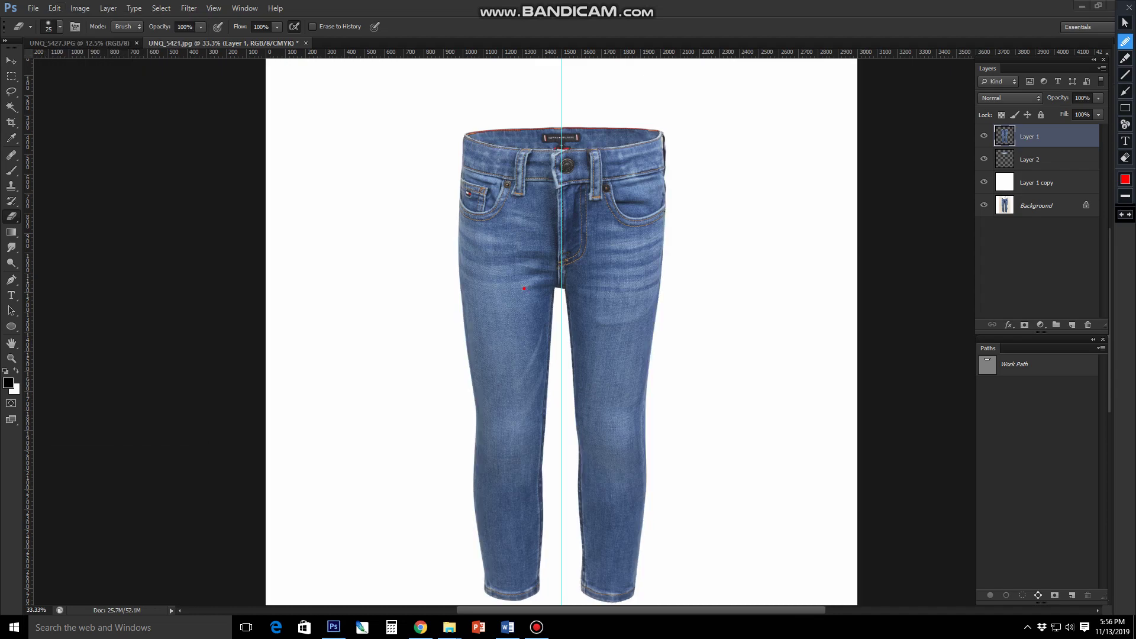
pyautogui.hotkey('ctrl', '+')
pyautogui.hotkey('ctrl', '+')
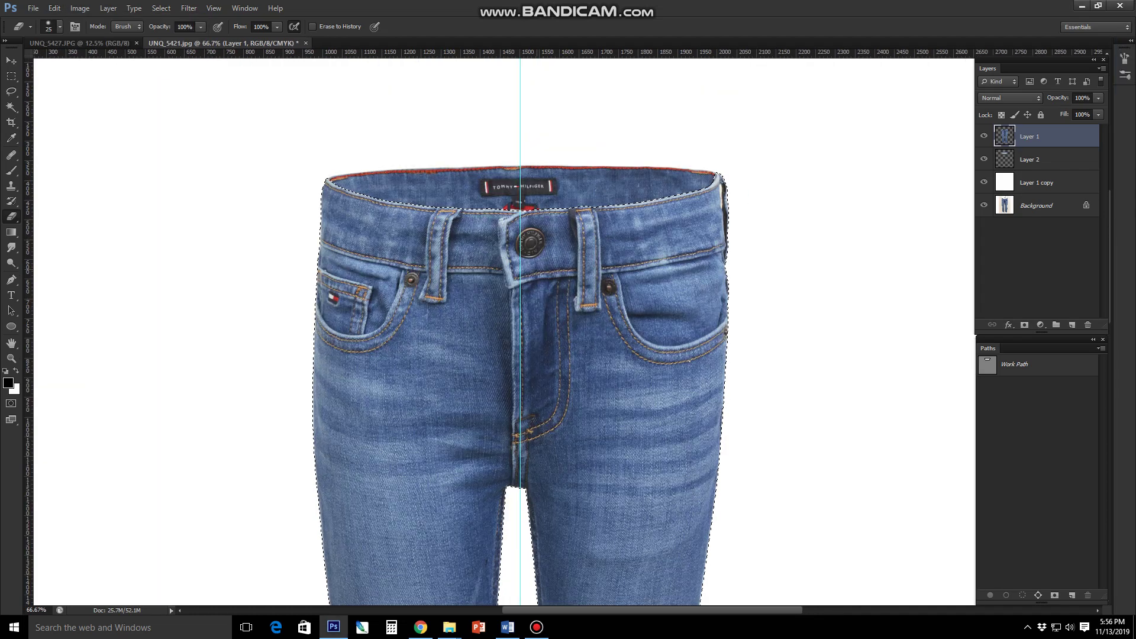
# - Feather the jeans selection by a 50 pixel radius
pyautogui.keyDown('alt'); pyautogui.rightClick(476, 246); pyautogui.keyUp('alt')
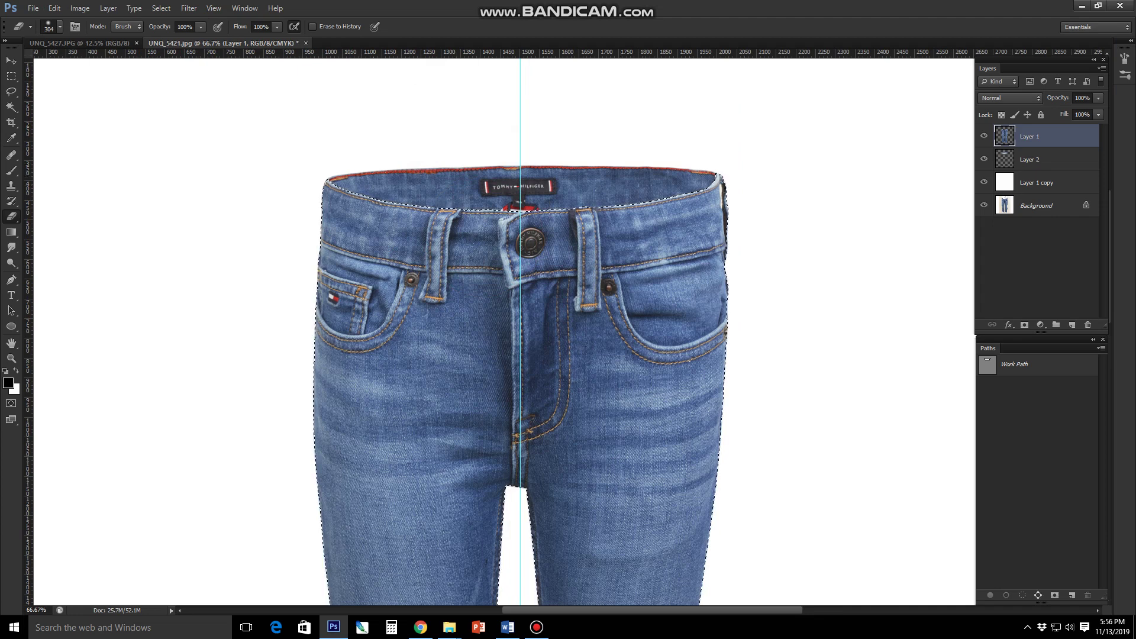
pyautogui.hotkey('shift', 'F6')
pyautogui.write('50')
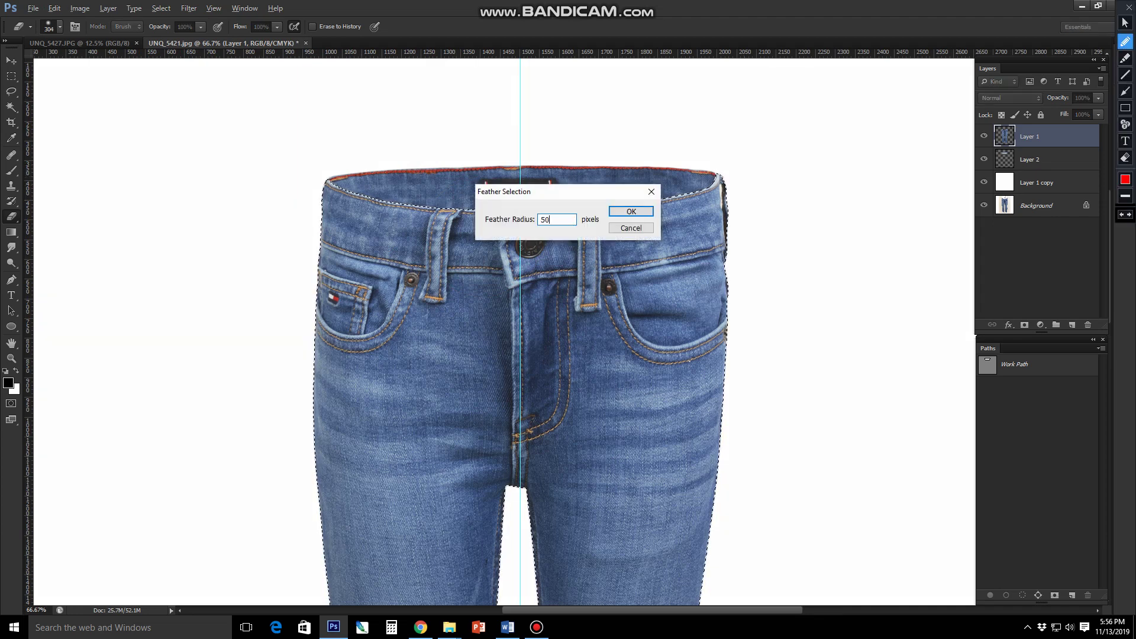
pyautogui.press('Return')
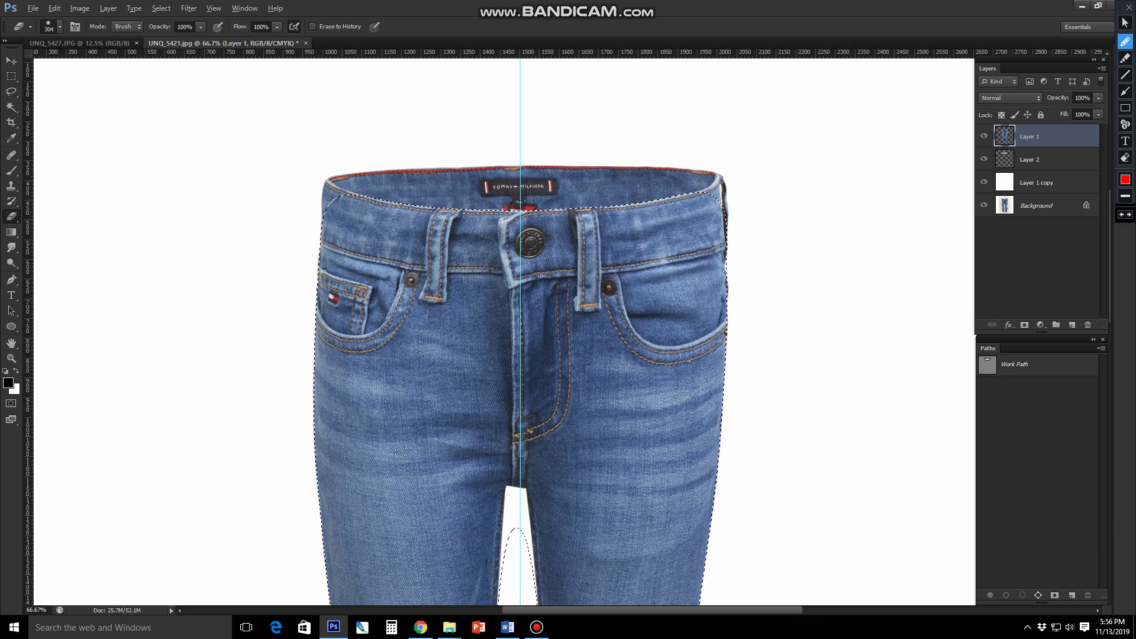
# - Add a new empty Layer 3 between Layer 1 and Layer 2
pyautogui.press('p')
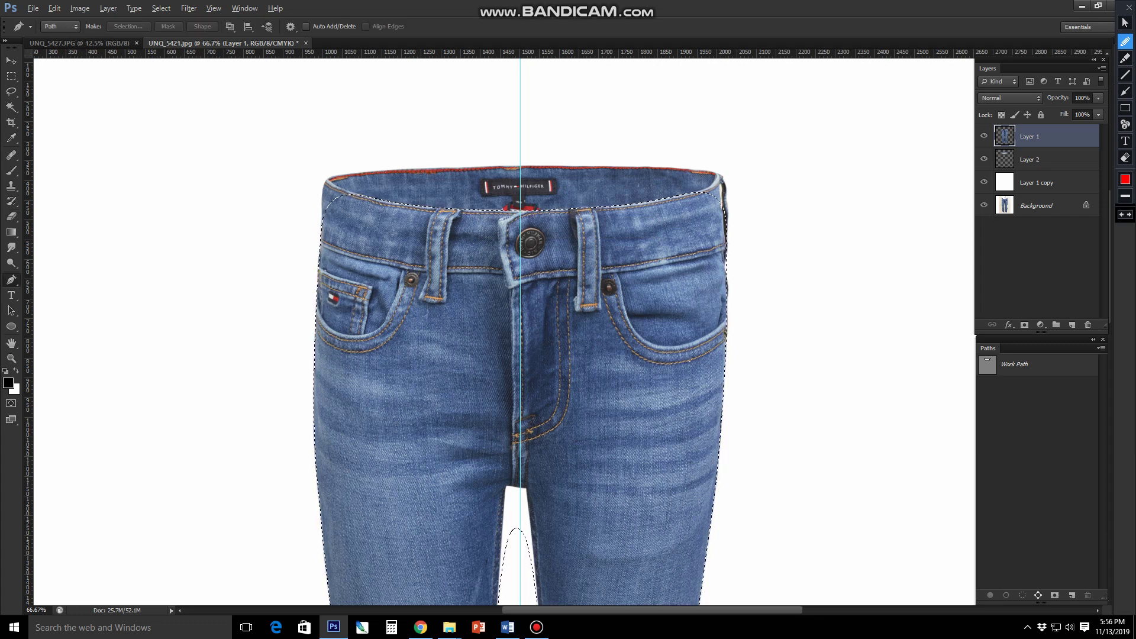
pyautogui.hotkey('ctrl', 'd')
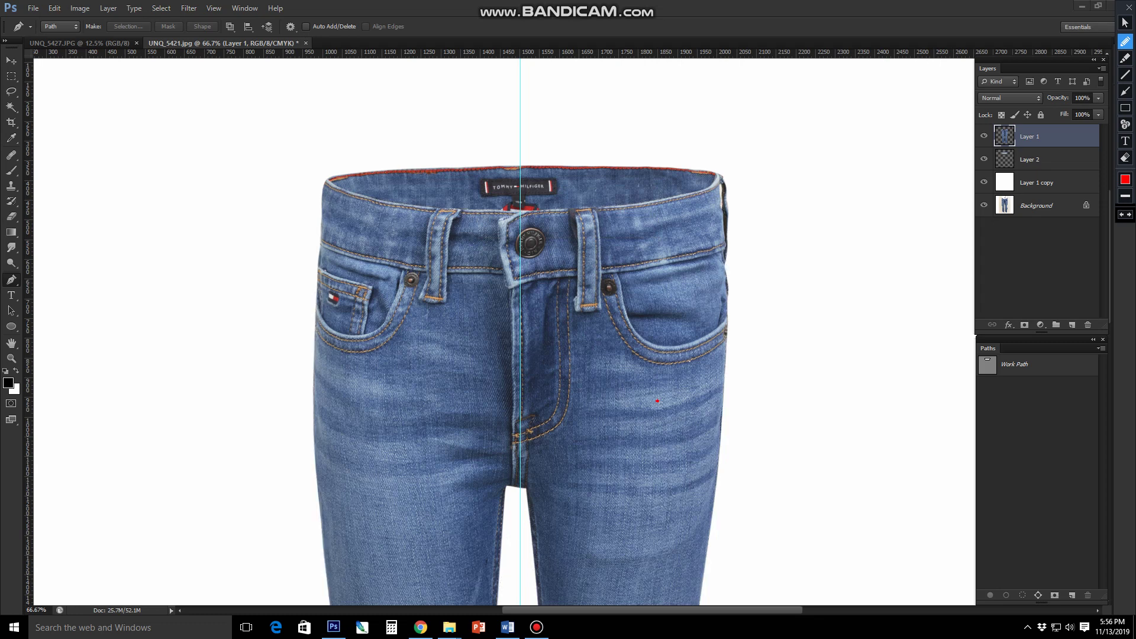
pyautogui.press('Escape')
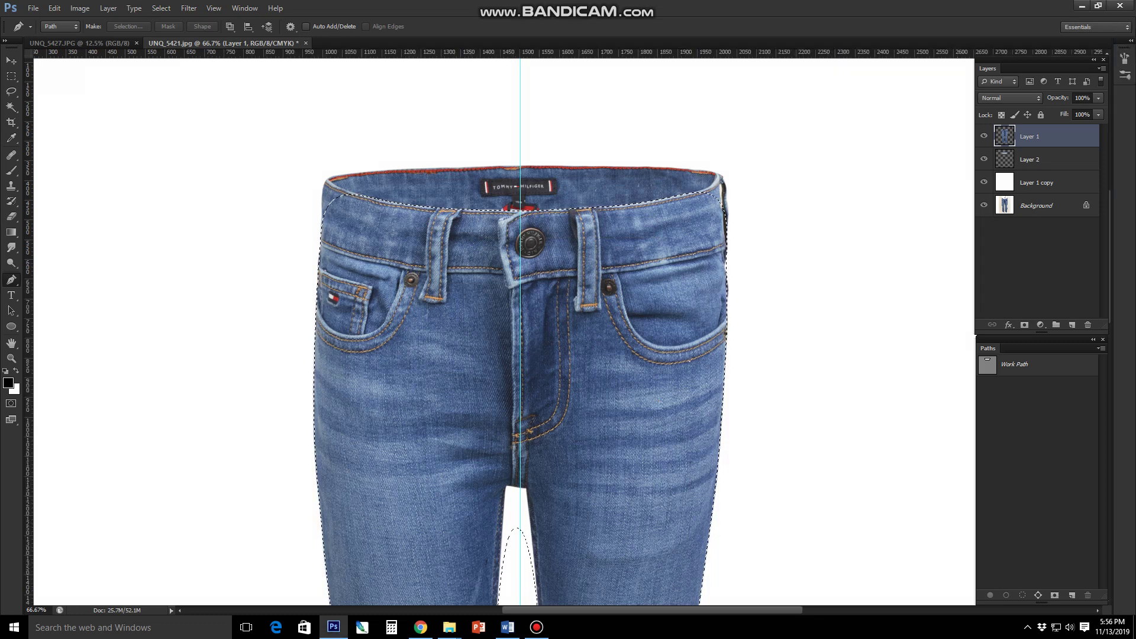
pyautogui.keyDown('ctrl'); pyautogui.click(1072, 324); pyautogui.keyUp('ctrl')
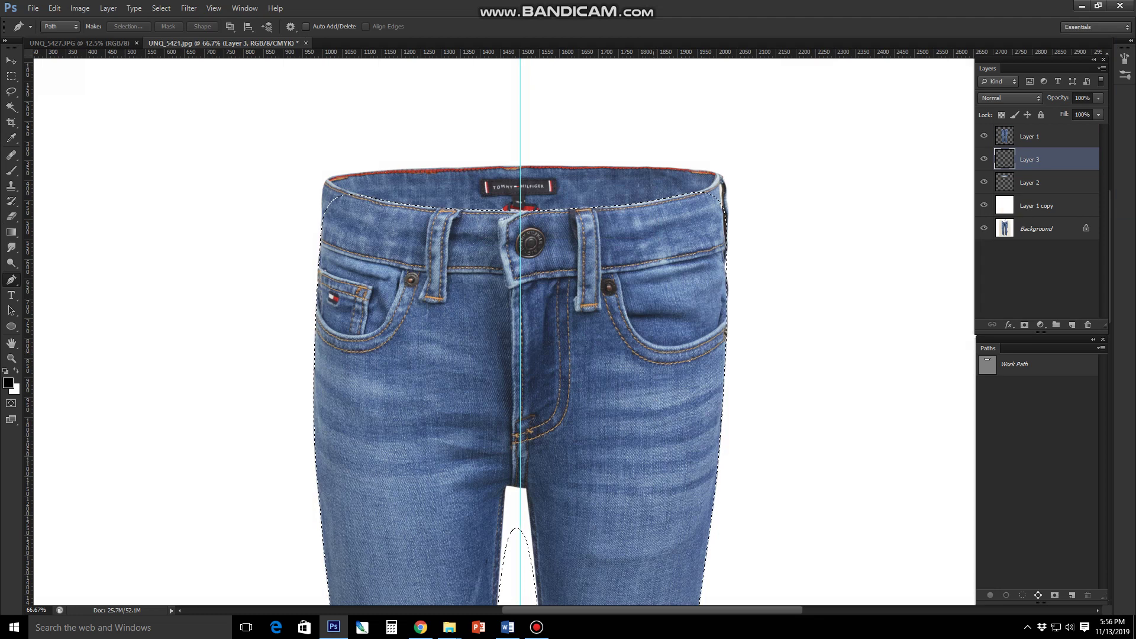
# - Paint a soft dark shadow around the jeans' waistband on Layer 3 at 100% brush flow
pyautogui.press('b')
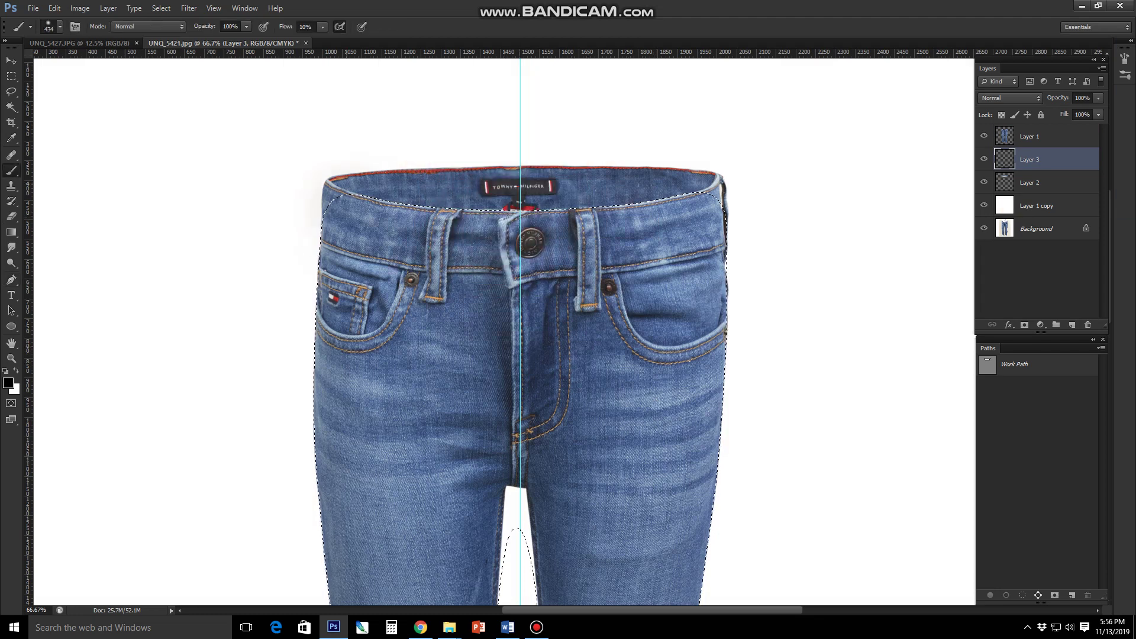
pyautogui.moveTo(385, 195); pyautogui.dragTo(669, 195)
pyautogui.hotkey('shift', '0')
pyautogui.moveTo(319, 267)
pyautogui.mouseDown()
pyautogui.moveTo(509, 195)
pyautogui.moveTo(740, 266)
pyautogui.mouseUp()
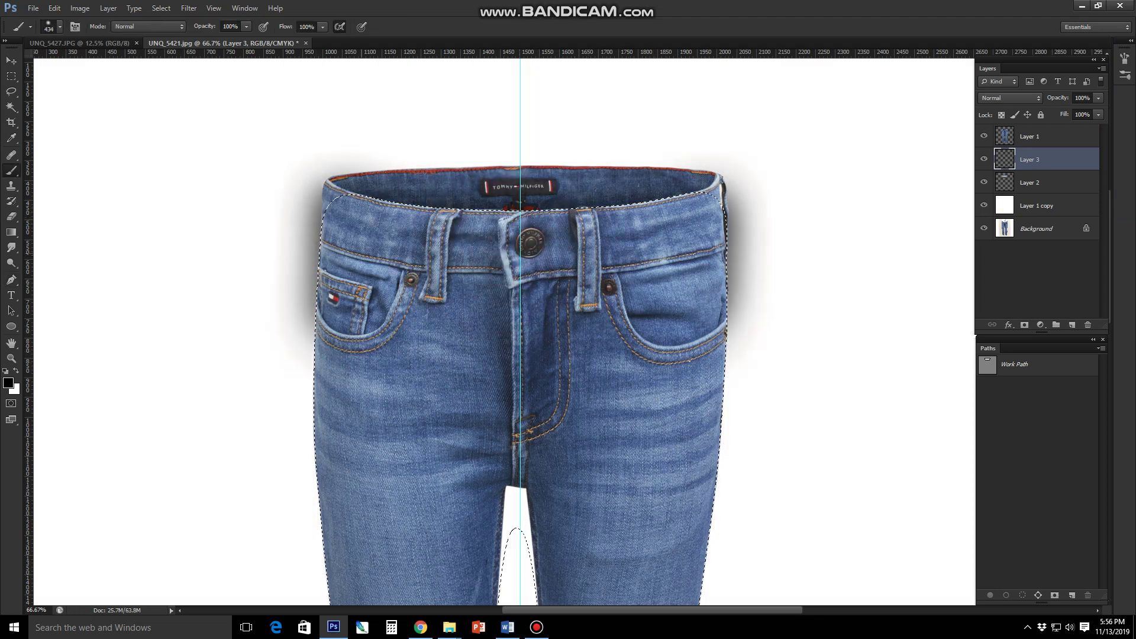
pyautogui.moveTo(740, 177); pyautogui.dragTo(739, 314)
pyautogui.moveTo(302, 195); pyautogui.dragTo(308, 367)
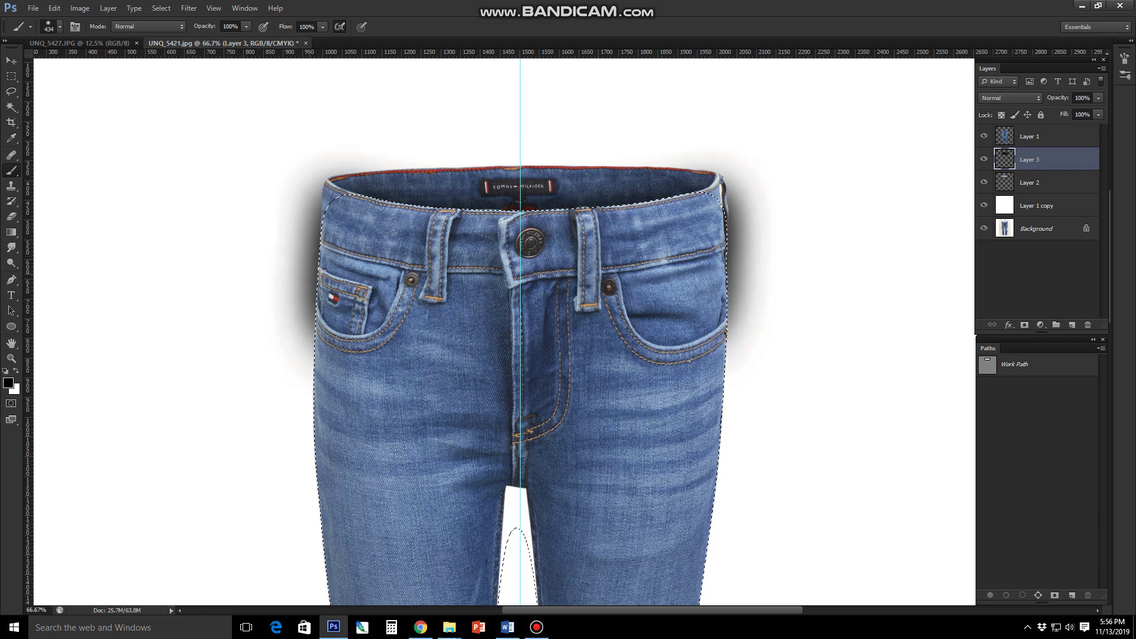
pyautogui.moveTo(580, 192); pyautogui.dragTo(737, 290)
# - Contract the restored selection, delete the shadow inside it, and set Layer 3 opacity to 30%
pyautogui.hotkey('ctrl', 'd')
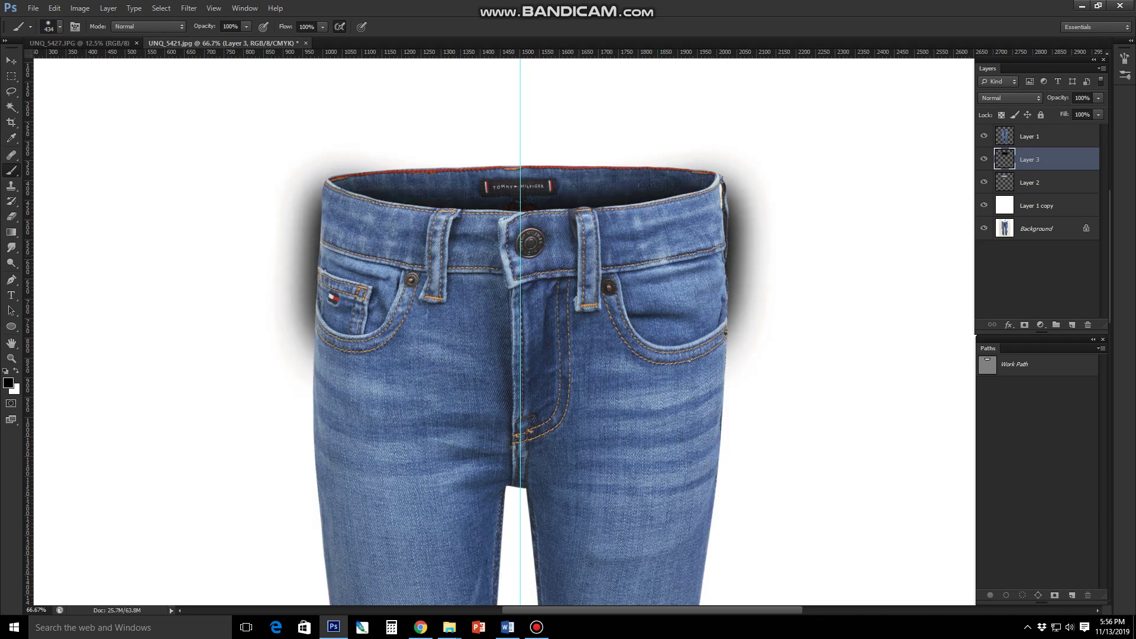
pyautogui.hotkey('shift', 'ctrl', 'd')
pyautogui.click(161, 8)
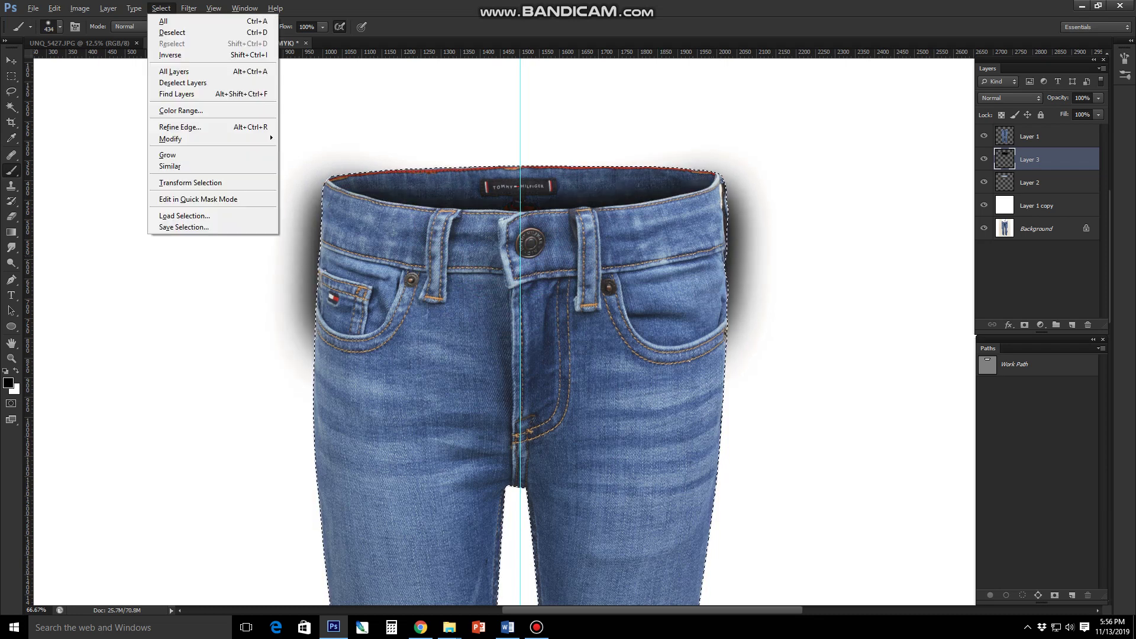
pyautogui.press('m')
pyautogui.press('c')
pyautogui.press('Return')
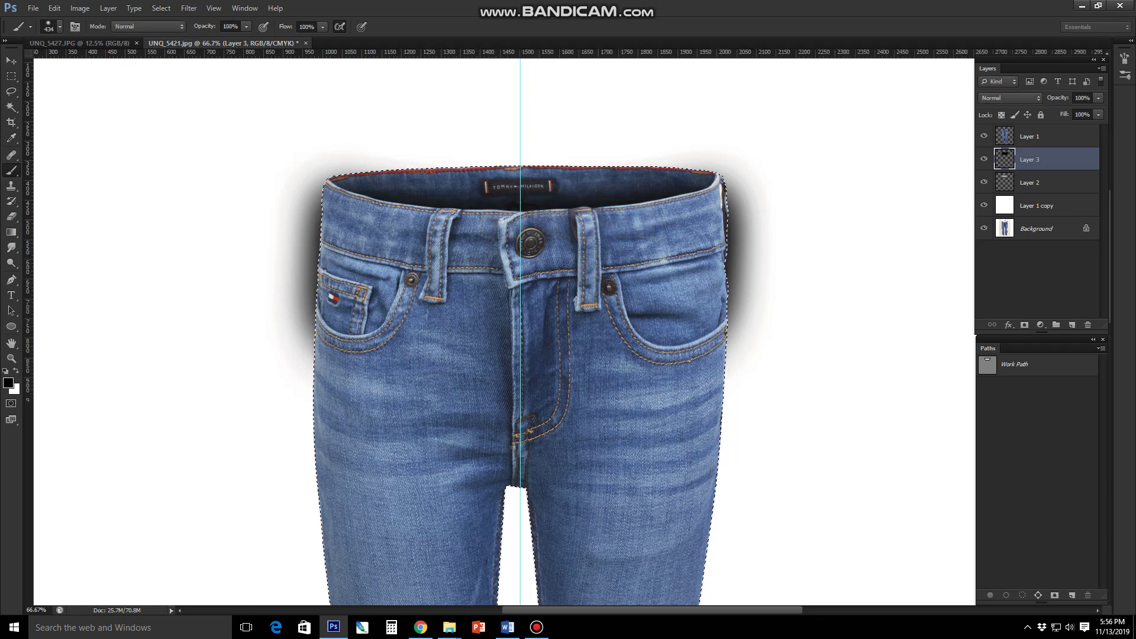
pyautogui.press('Delete')
pyautogui.press('p')
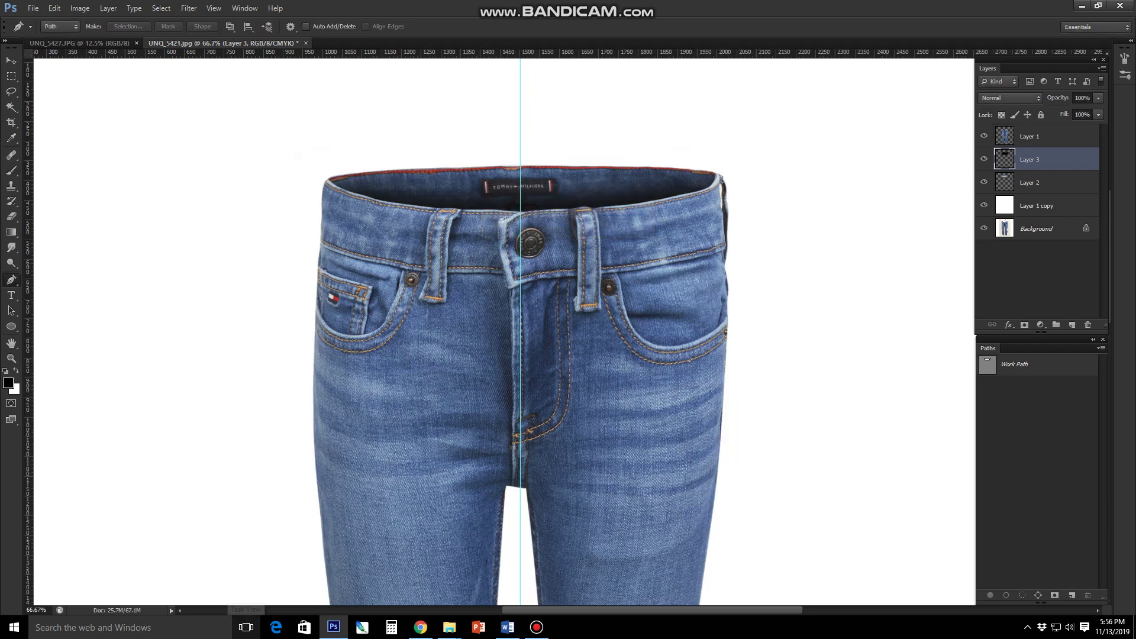
pyautogui.press('2')
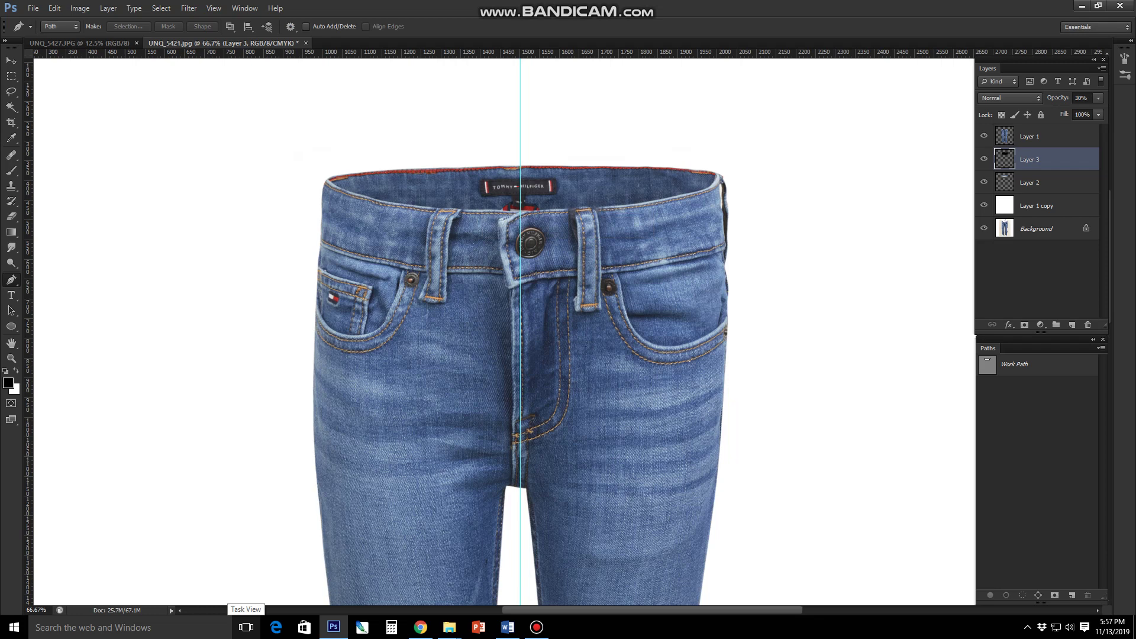
# - Group Layers 1–3 into Group 1 and stamp a merged copy on top
pyautogui.hotkey('ctrl', '0')
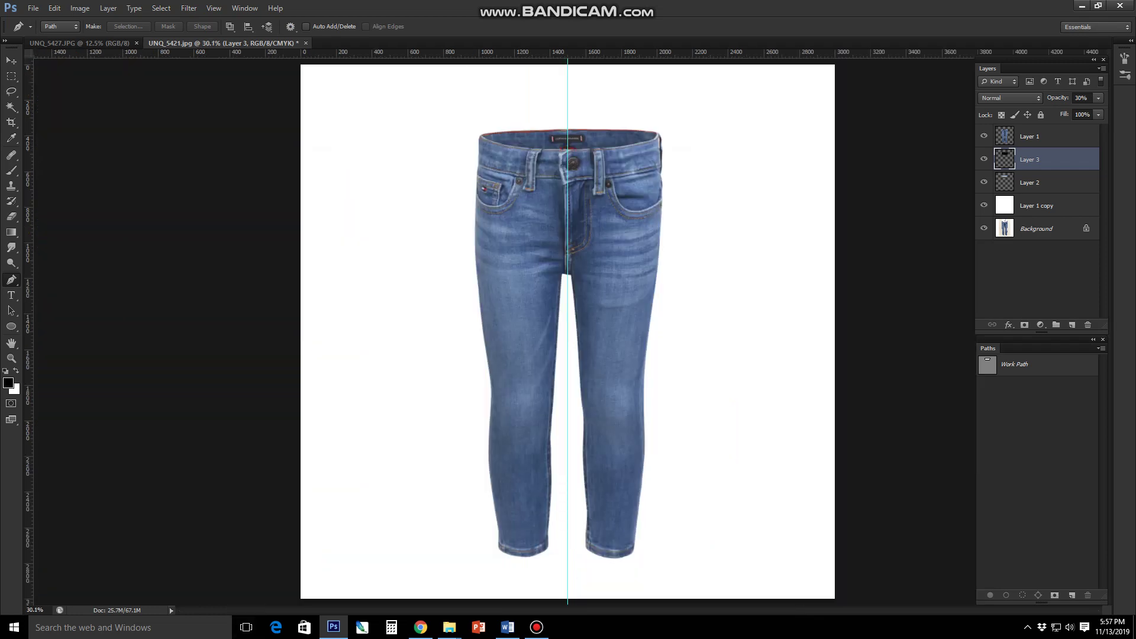
pyautogui.hotkey('alt', '[')
pyautogui.hotkey('alt', 'shift', ']')
pyautogui.hotkey('alt', 'shift', ']')
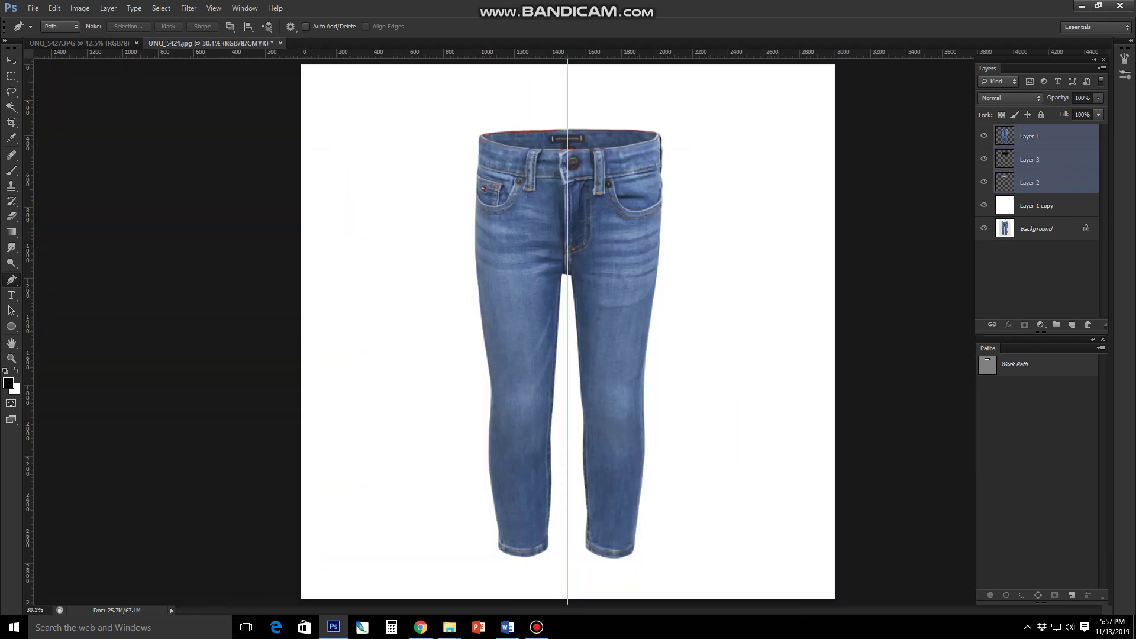
pyautogui.hotkey('ctrl', 'g')
pyautogui.hotkey('ctrl', 'alt', 'e')
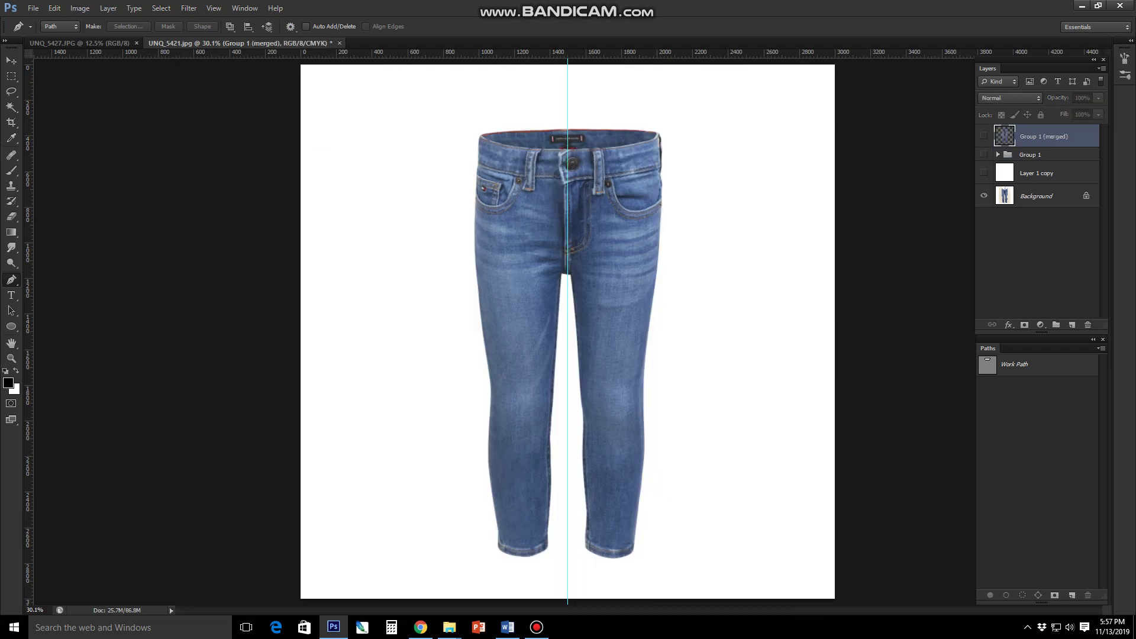
# - Hide Group 1, compare with the original photo, and clear the centre guide
pyautogui.click(984, 154)
pyautogui.keyDown('alt'); pyautogui.click(984, 196); pyautogui.keyUp('alt')
pyautogui.keyDown('alt'); pyautogui.click(985, 196); pyautogui.keyUp('alt')
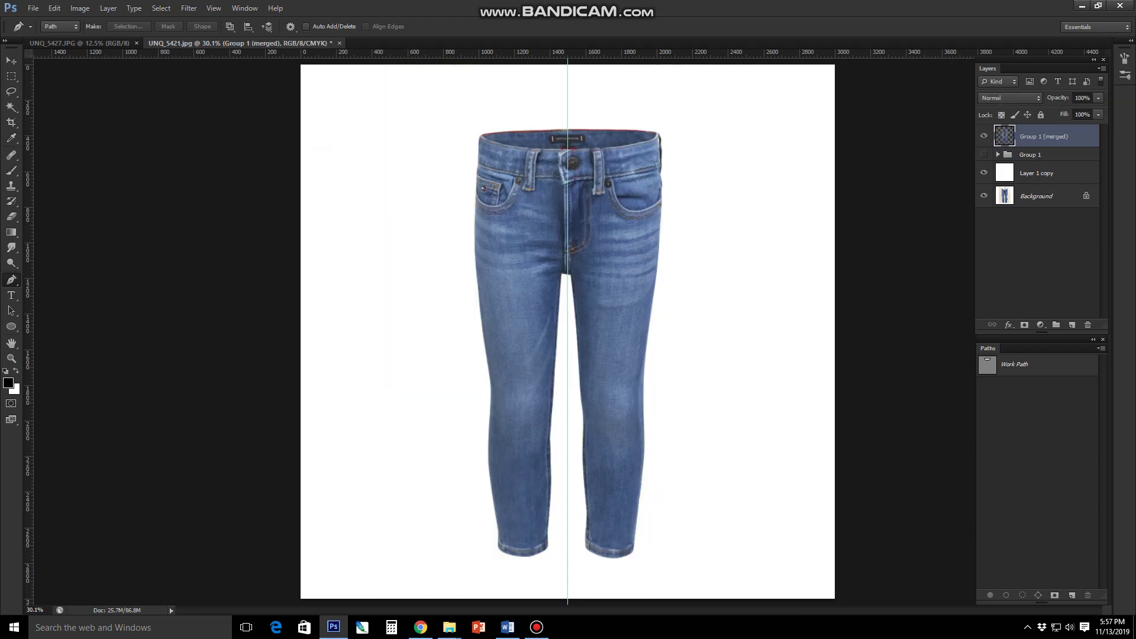
pyautogui.hotkey('ctrl', '-')
pyautogui.hotkey('ctrl', '-')
pyautogui.hotkey('alt', 'v')
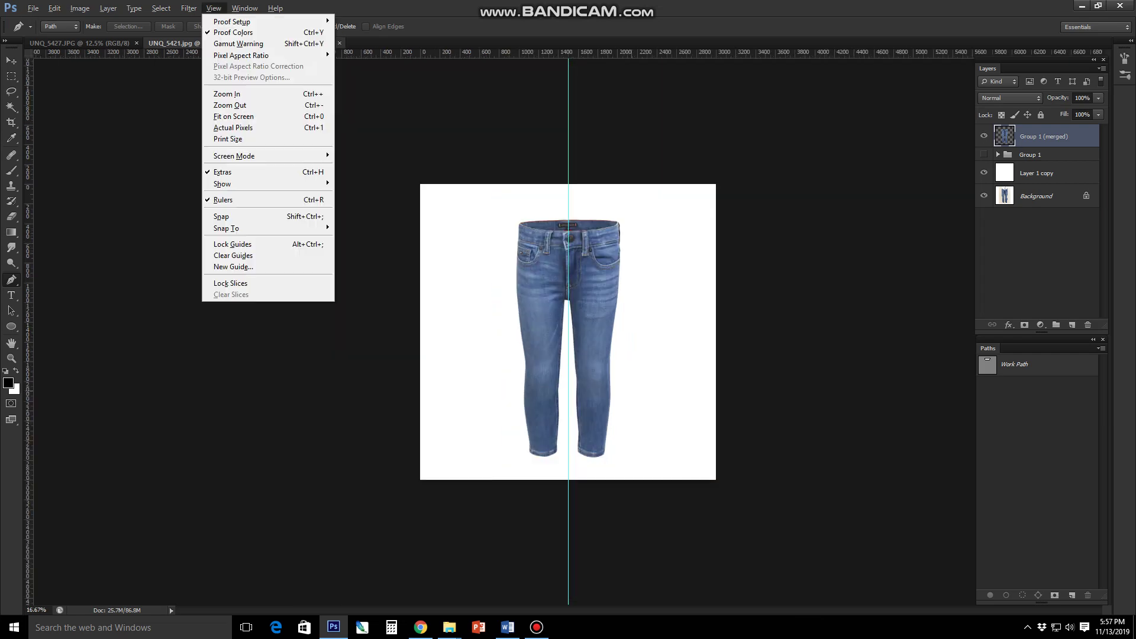
pyautogui.press('d')
pyautogui.hotkey('ctrl', '+')
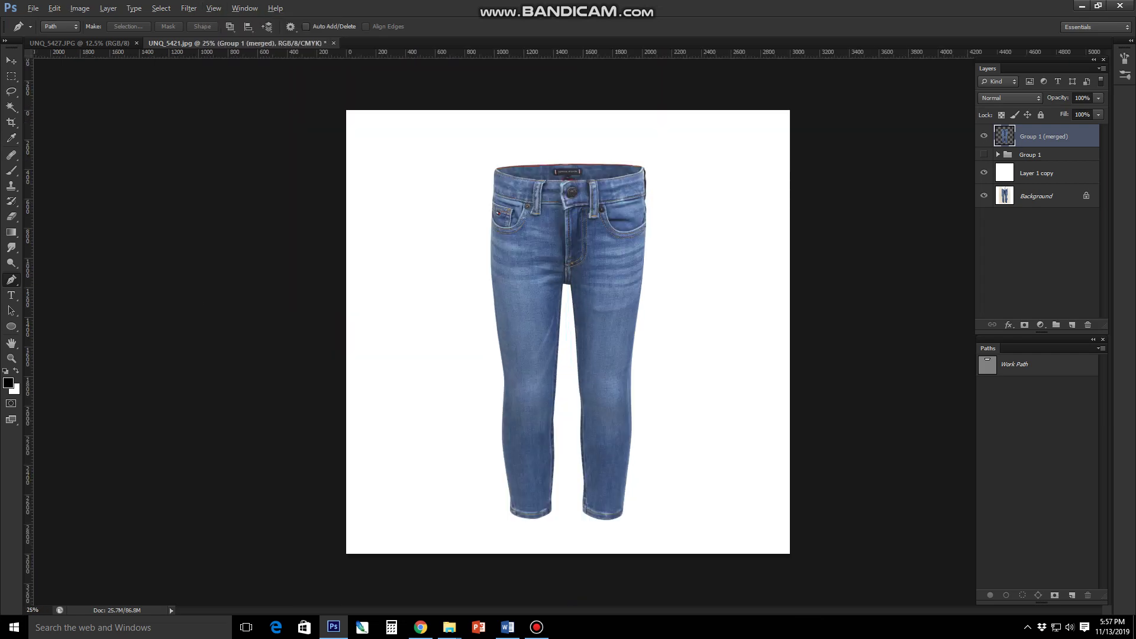
pyautogui.hotkey('ctrl', ',')
pyautogui.hotkey('ctrl', ',')
pyautogui.hotkey('ctrl', ',')
pyautogui.hotkey('ctrl', ',')
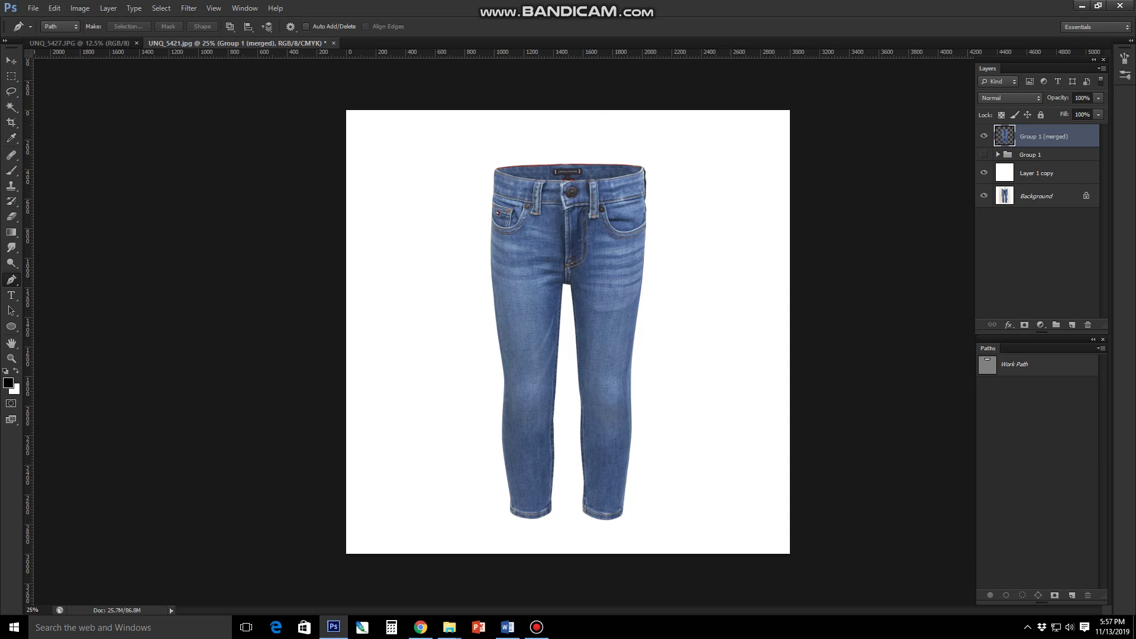